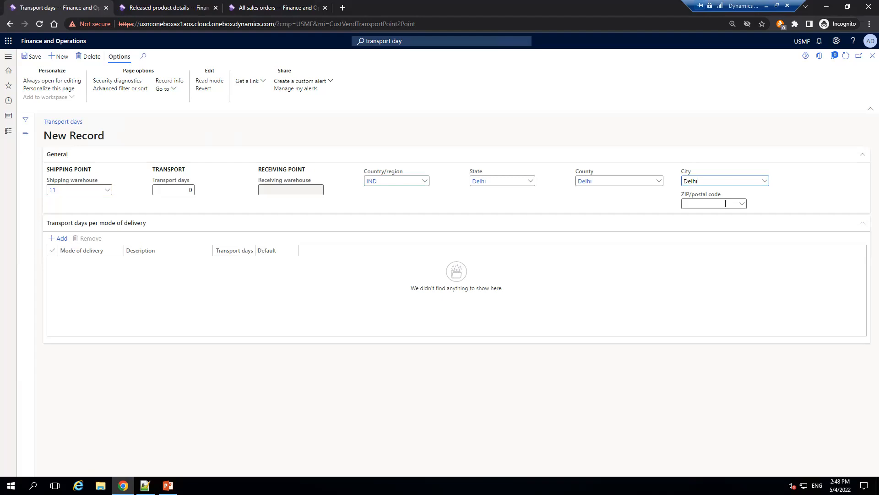
Keep the session active and duplicate the All sales orders page into a new browser tab
left_click(165, 4)
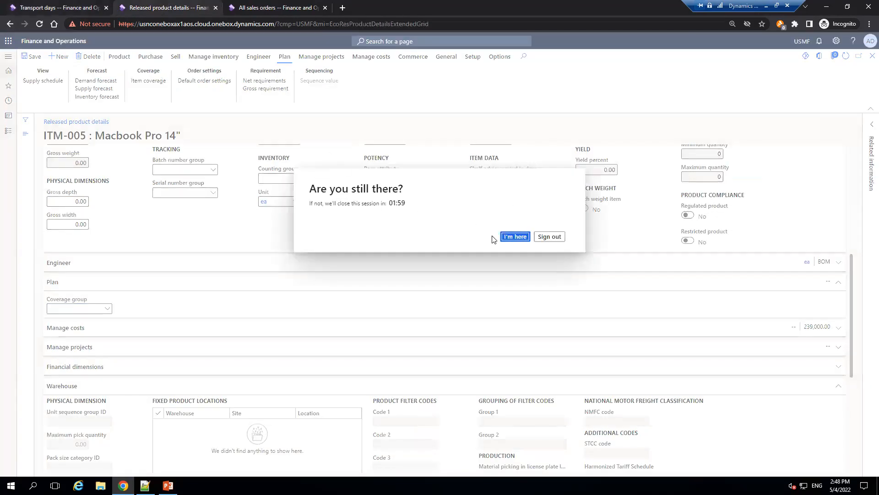
left_click(512, 237)
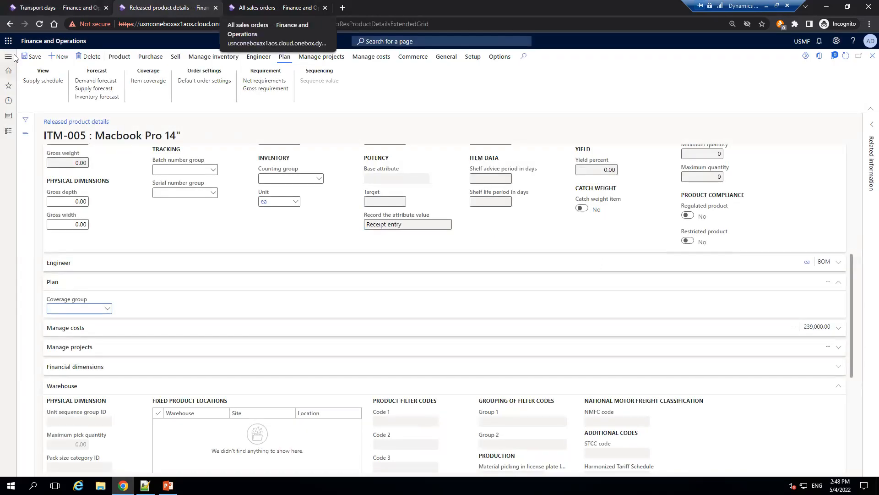
left_click(253, 7)
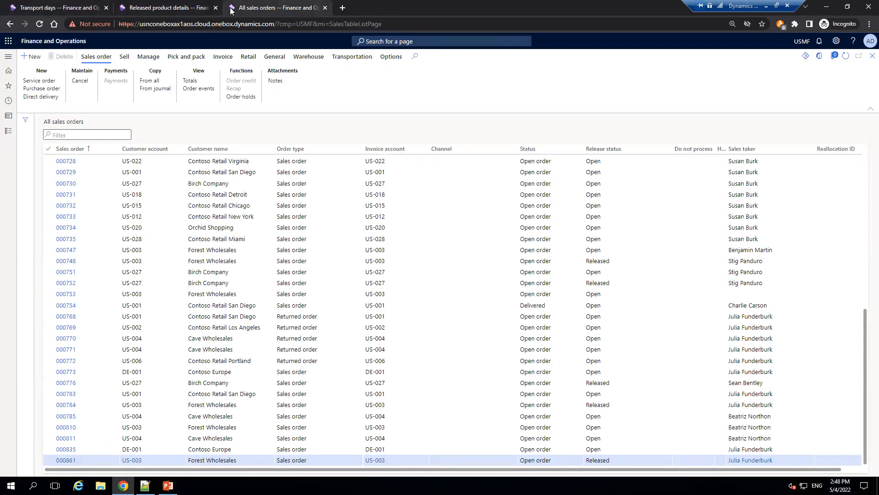
right_click(274, 14)
left_click(324, 84)
left_click(252, 14)
left_click(344, 8)
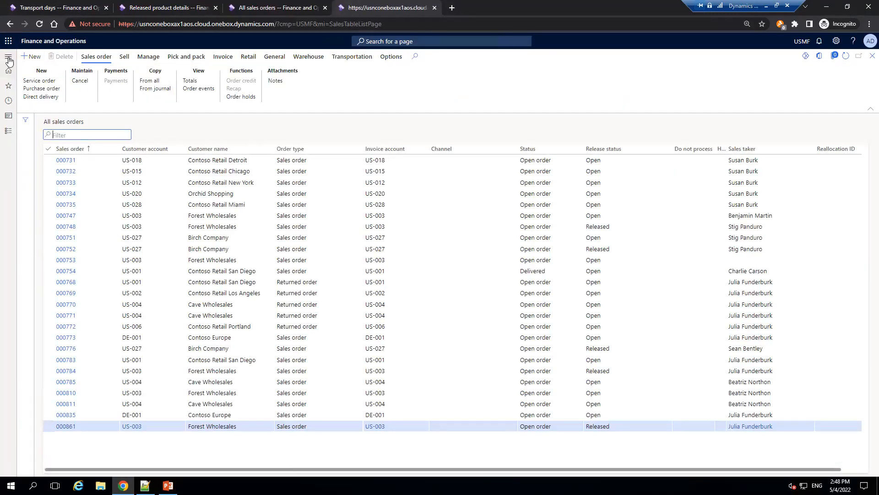
Open the Bharat Petroleum Corporation Limited customer record from All customers in Accounts receivable
left_click(8, 58)
left_click(13, 133)
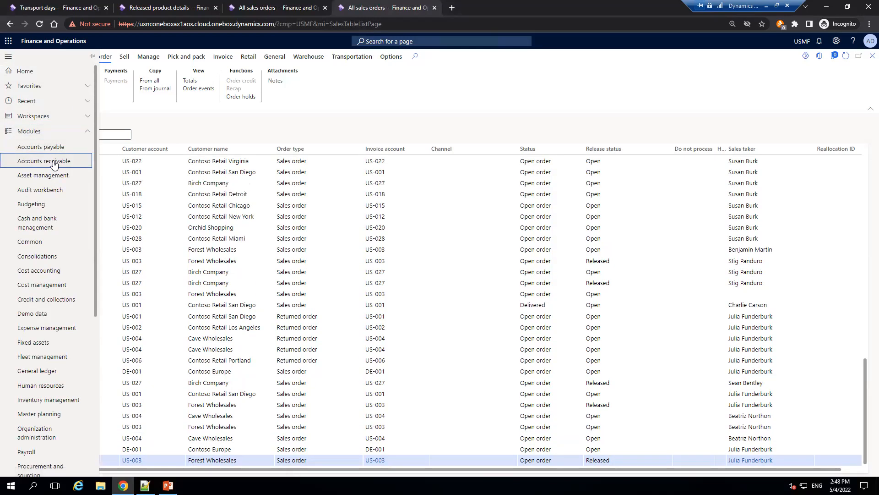
left_click(53, 165)
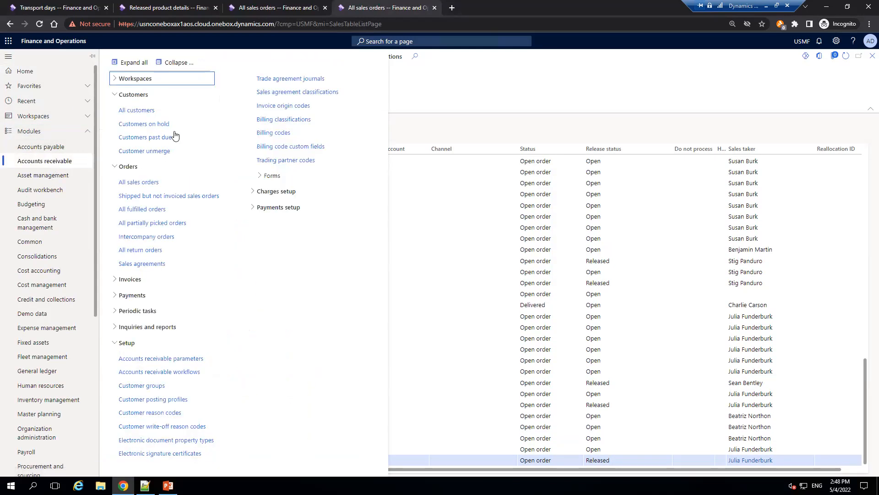
left_click(144, 112)
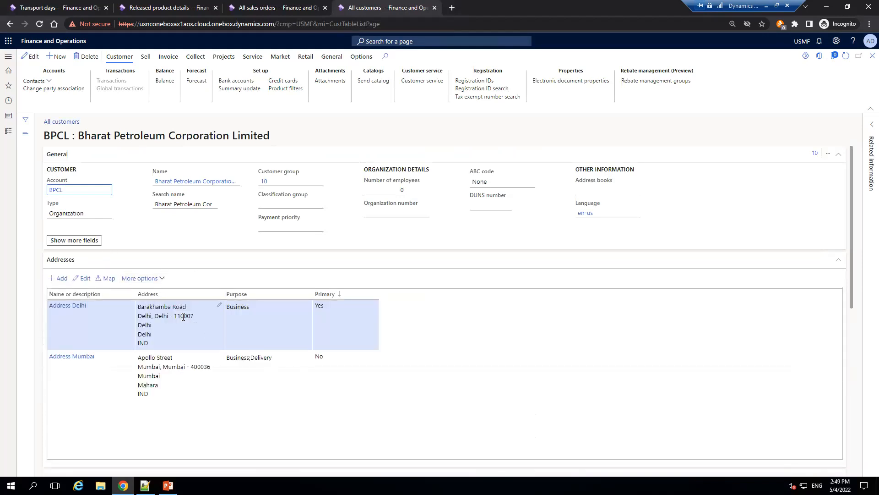
Copy the postal code of the customer's Delhi address into the ZIP/postal code of the new transport days record
double_click(183, 317)
right_click(185, 317)
left_click(200, 325)
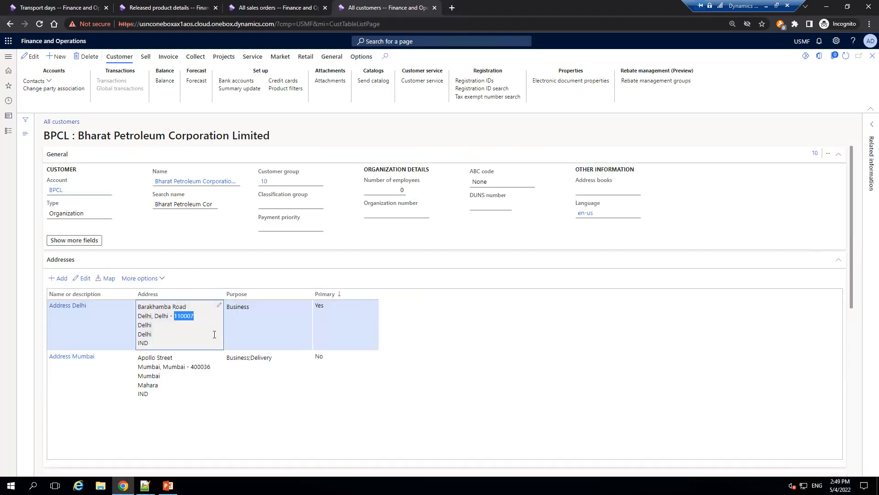
left_click(57, 6)
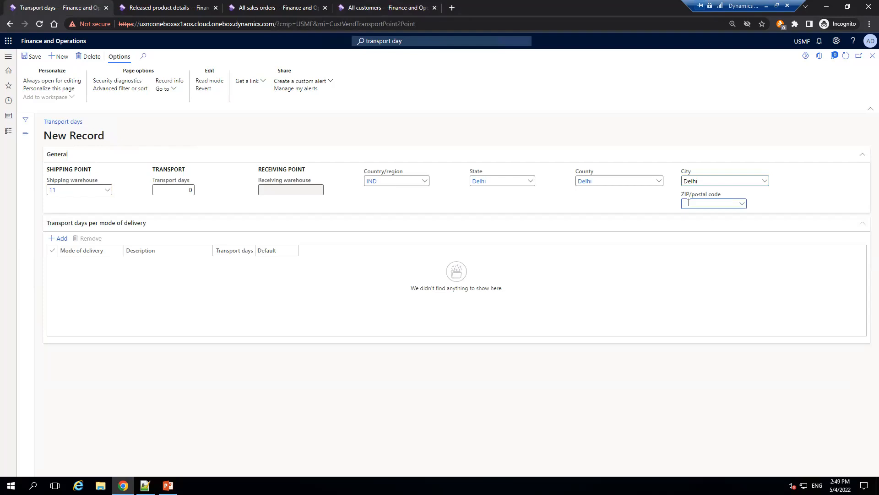
key("ctrl+v")
key("Tab")
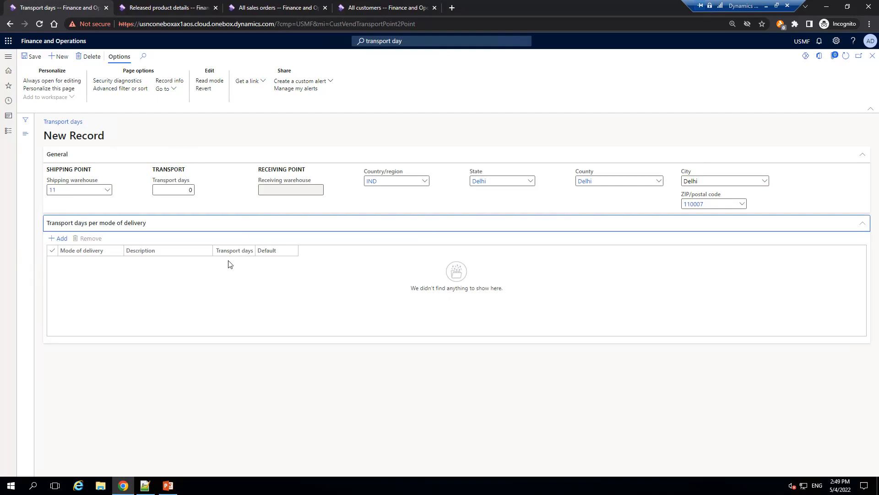
Check the Delhi transport days in the p1.txt notes and add a By Air delivery line with 5 transport days
left_click(61, 239)
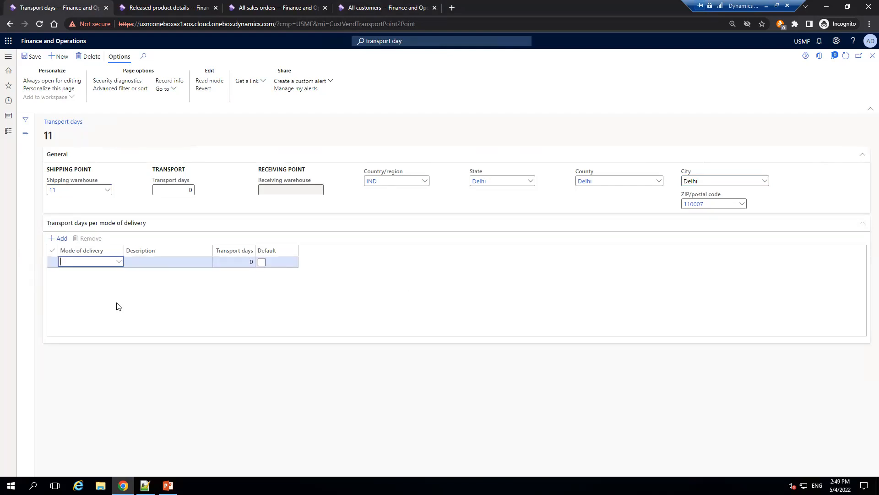
left_click(145, 485)
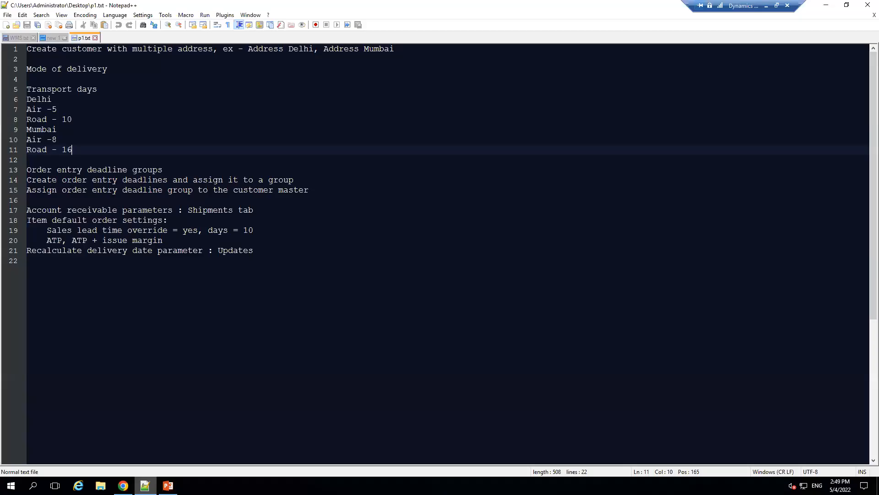
left_click_drag(62, 108, 28, 110)
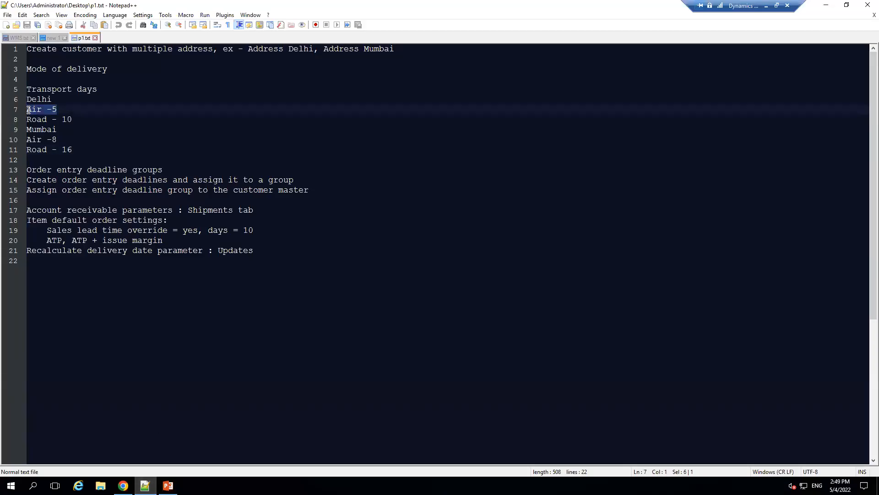
left_click_drag(84, 119, 31, 119)
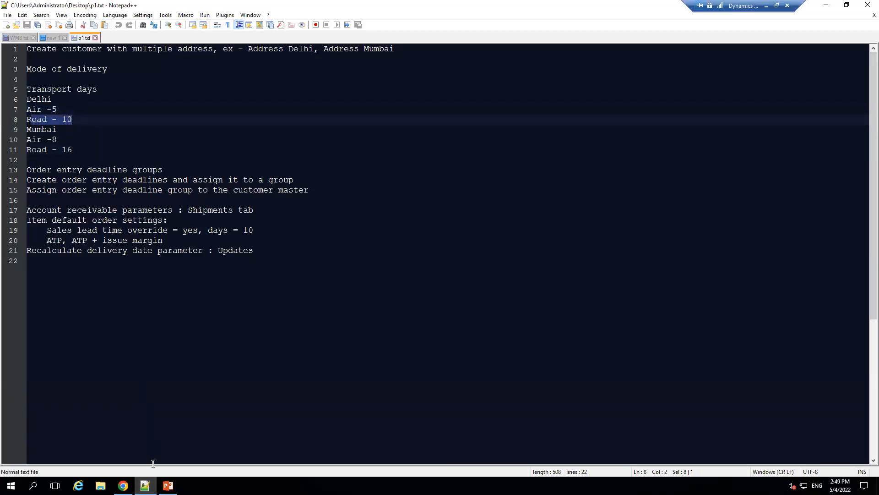
key("alt+Tab")
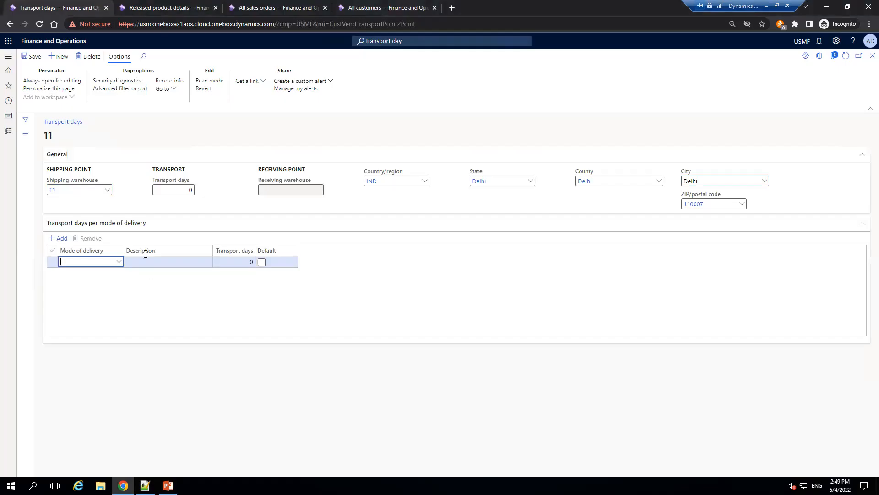
left_click(118, 261)
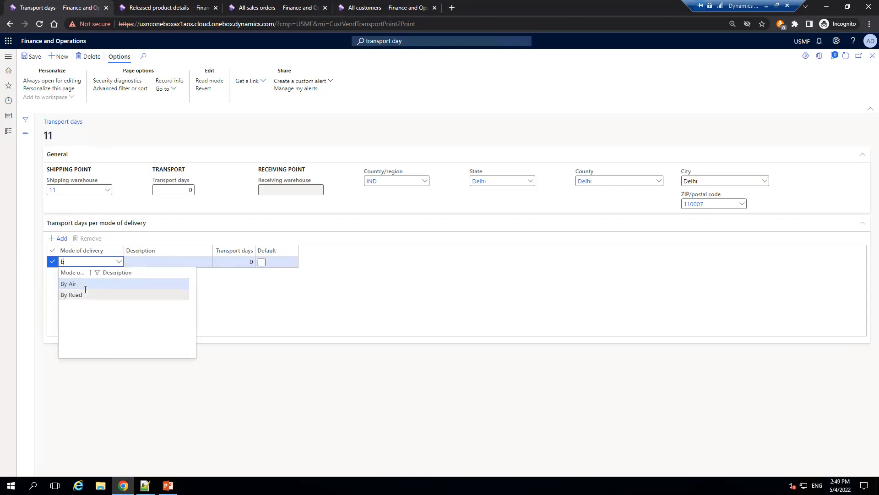
left_click(70, 284)
key("Tab")
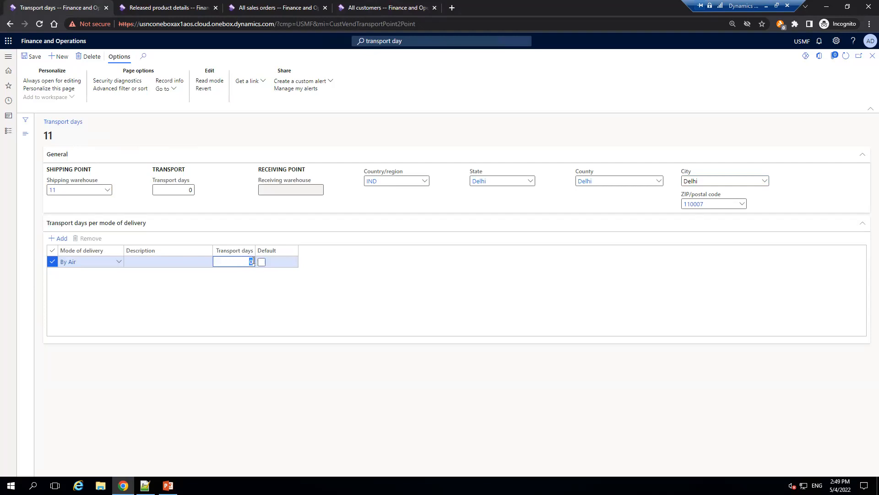
Add a By Road delivery line with 10 transport days, make it the default, and save the Delhi record
left_click(58, 238)
type("by")
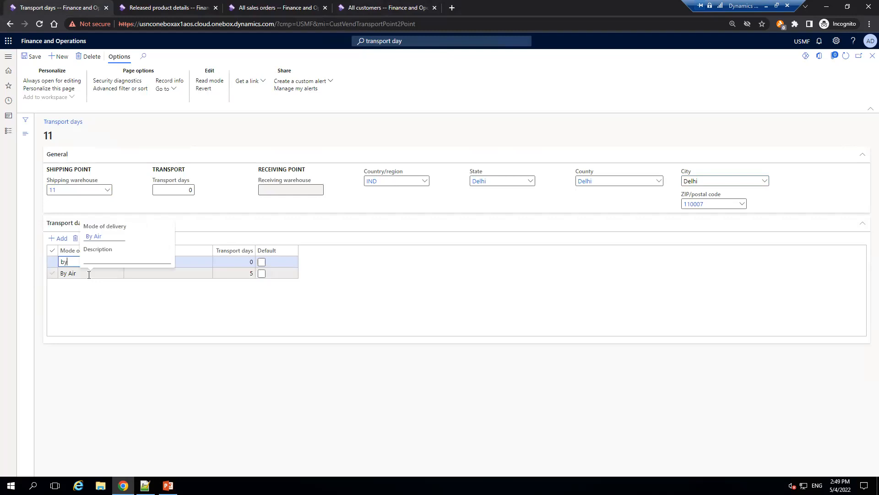
left_click(76, 294)
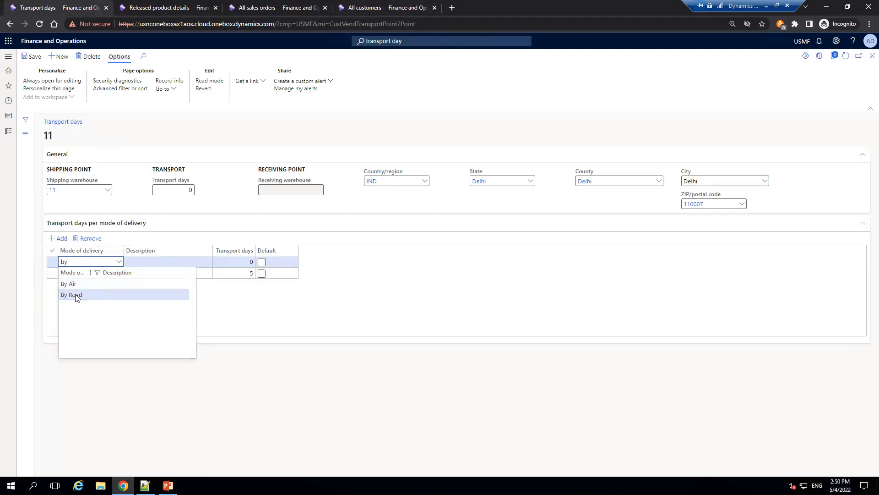
left_click(222, 262)
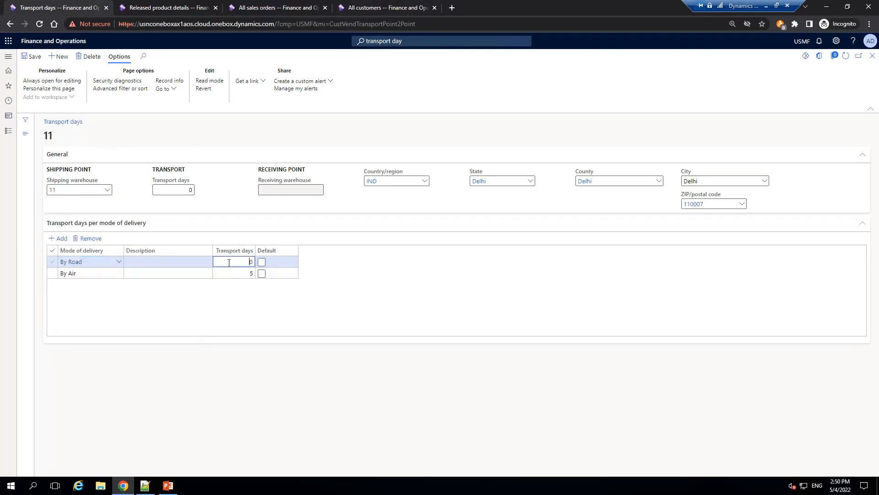
left_click(262, 264)
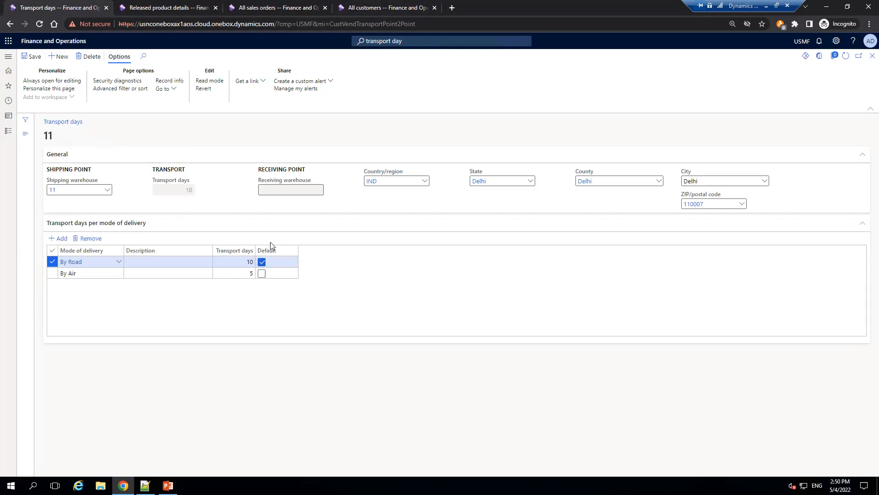
left_click(28, 57)
Create a transport days record for shipping warehouse 11 with country IND, state Mahara and city Mumbai
left_click(61, 58)
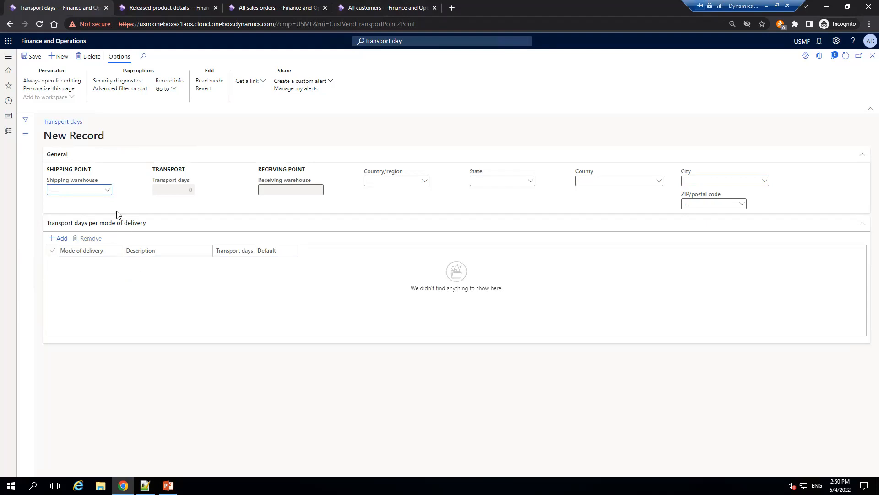
key("Tab")
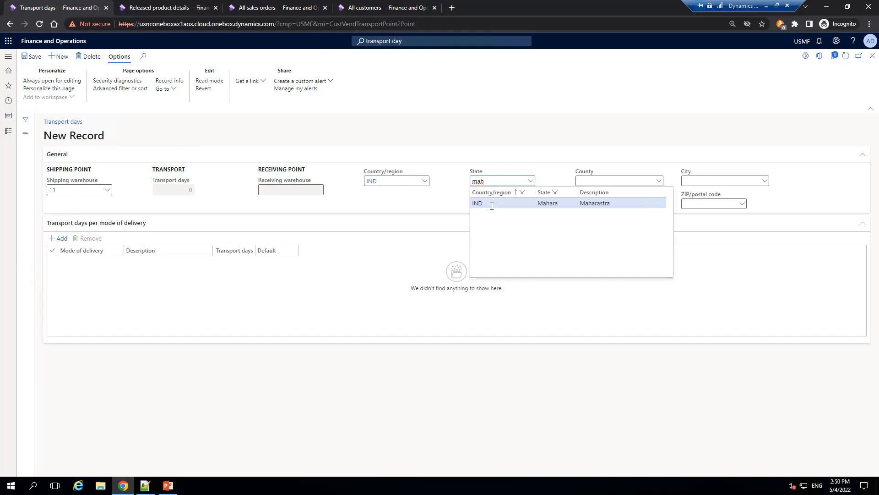
left_click(491, 205)
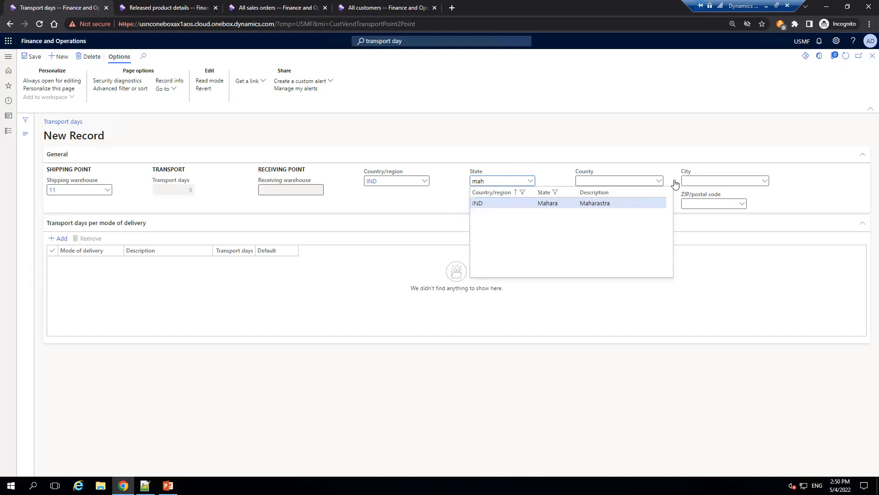
left_click(765, 182)
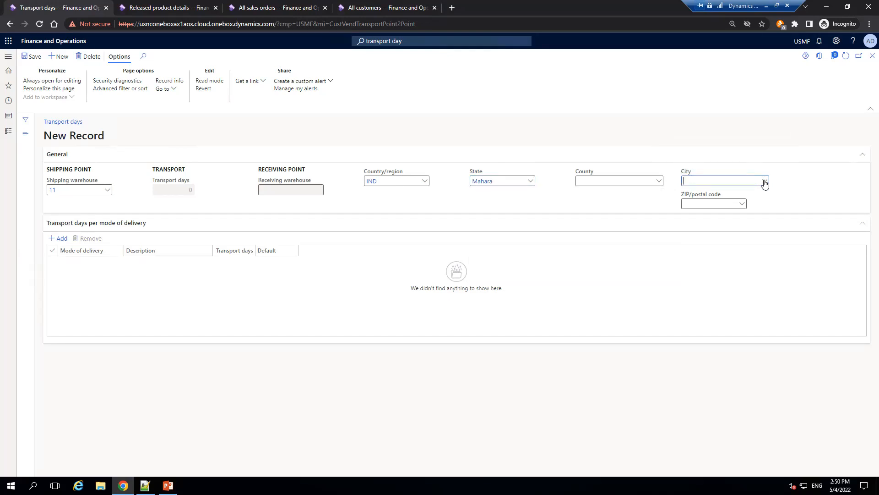
type("mum")
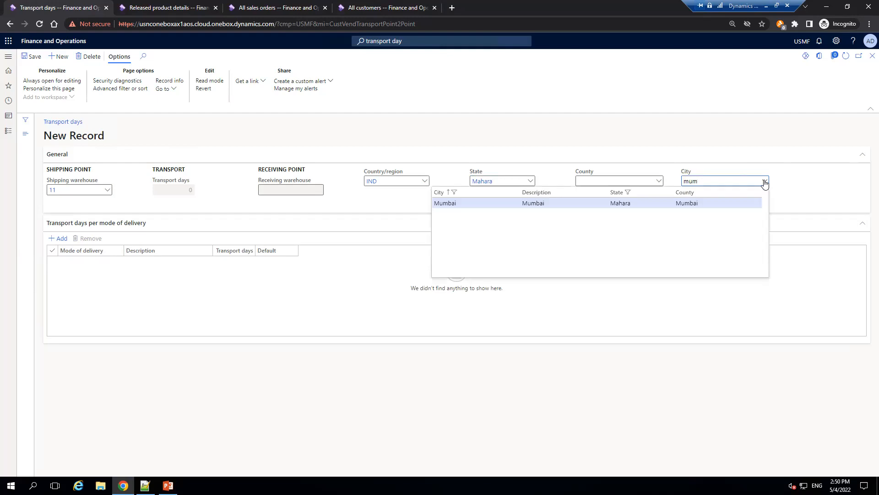
left_click(653, 208)
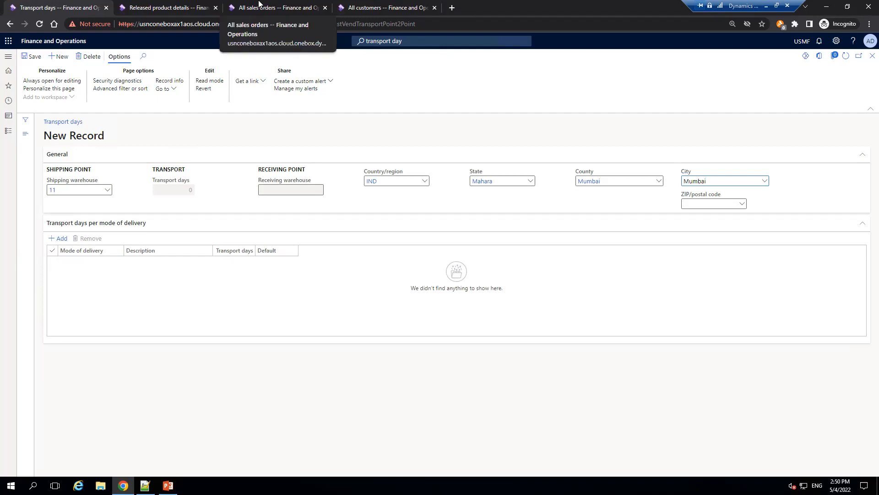
Copy the postal code of the customer's Mumbai address into the ZIP/postal code of the Mumbai transport days record
left_click(354, 8)
double_click(200, 366)
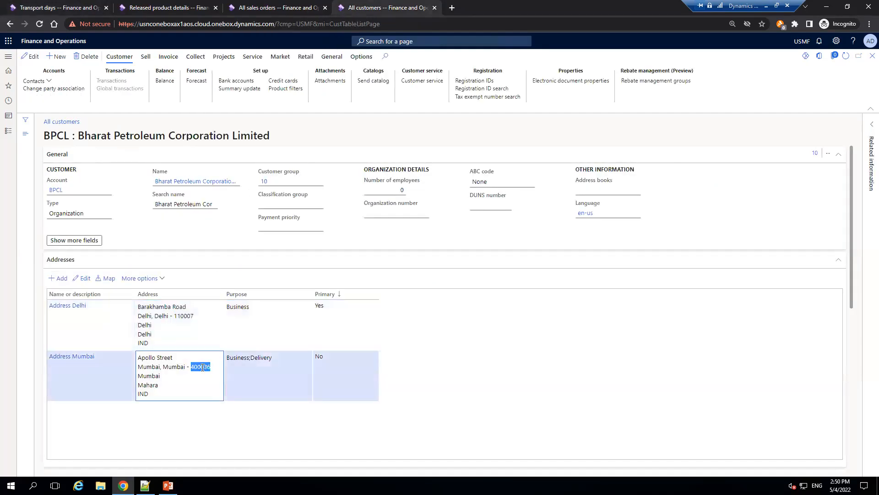
right_click(201, 367)
left_click(219, 375)
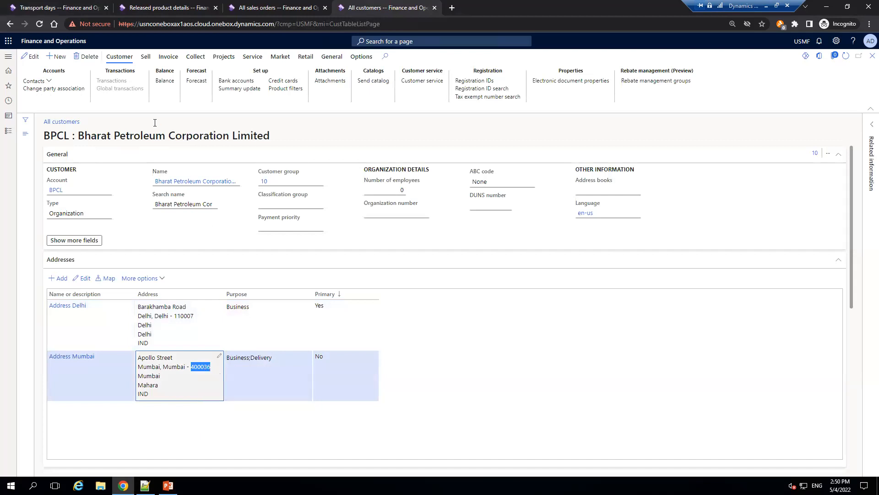
left_click(163, 8)
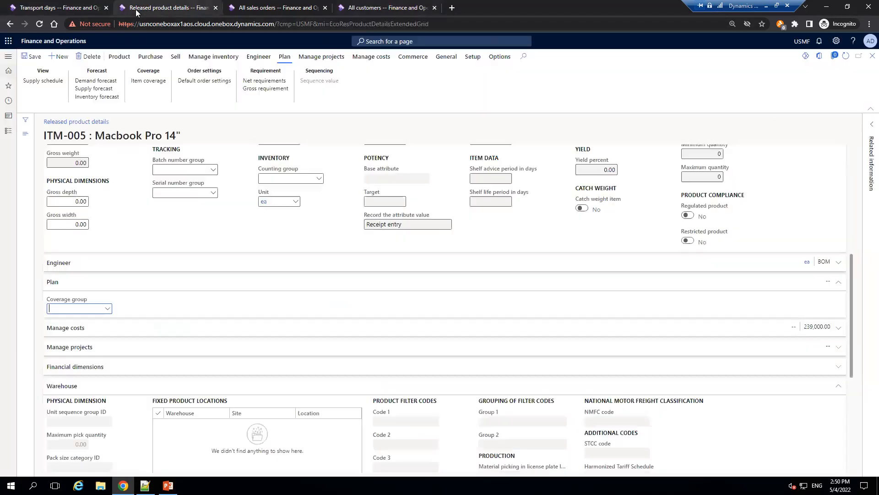
left_click(81, 7)
left_click(693, 208)
key("ctrl+v")
Check the Mumbai transport days in the notes and add a By Air delivery line with 8 transport days
left_click(62, 238)
left_click(144, 484)
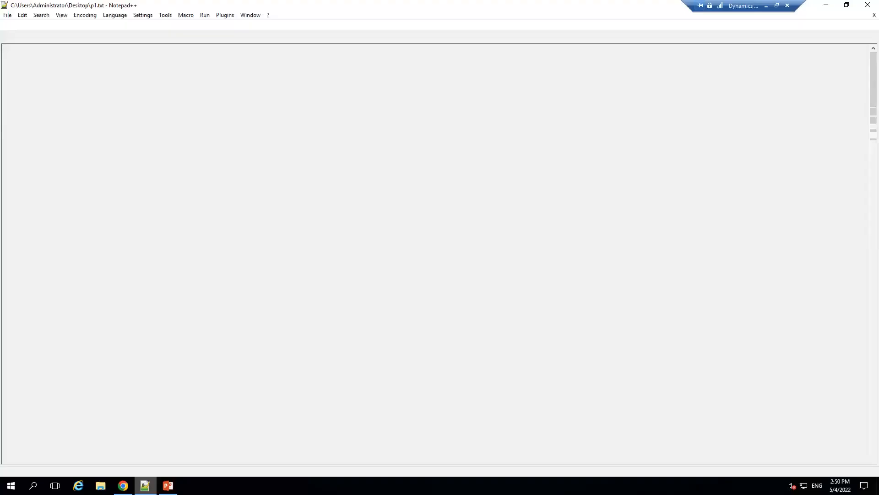
mouse_move(48, 137)
left_mouse_down()
mouse_move(65, 136)
mouse_move(53, 146)
left_mouse_up()
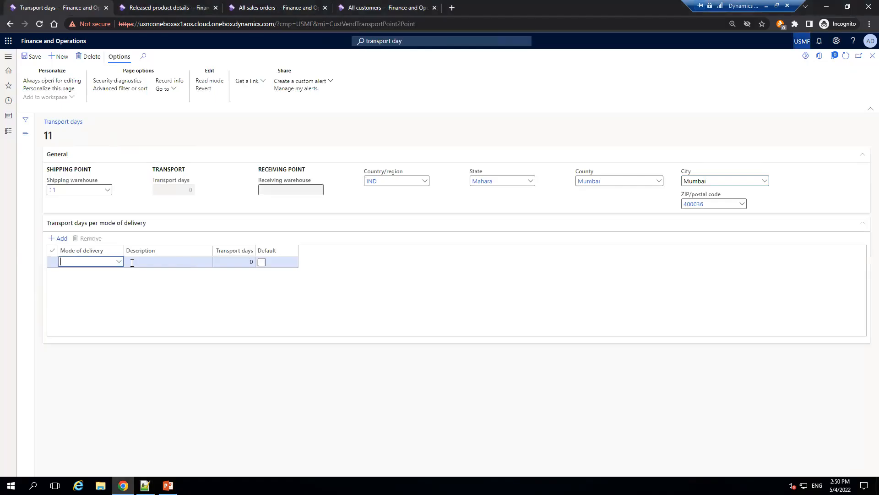
left_click(826, 5)
key("Tab")
type("8")
Add a By Road delivery line with 16 transport days to the Mumbai record
left_click(58, 238)
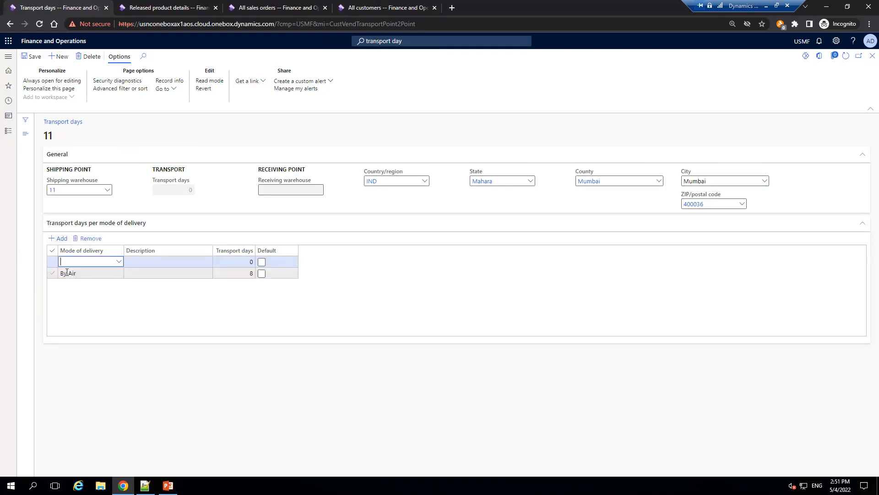
type("by roa")
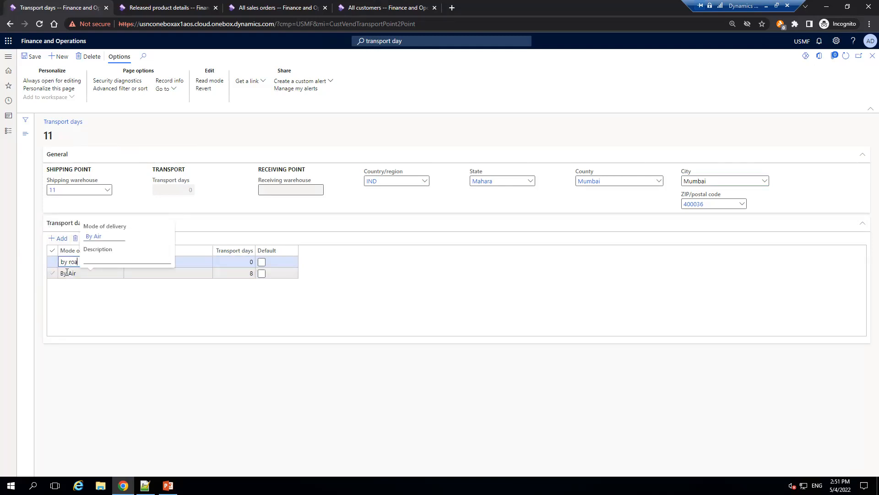
type("d")
key("Tab")
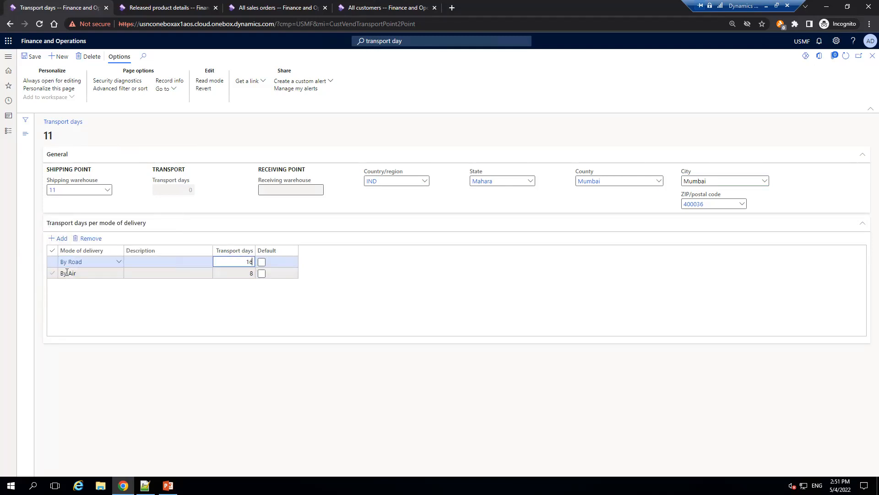
Make By Air the default mode of delivery for the Mumbai record, save it and return to the transport days list
left_click(262, 273)
left_click(32, 58)
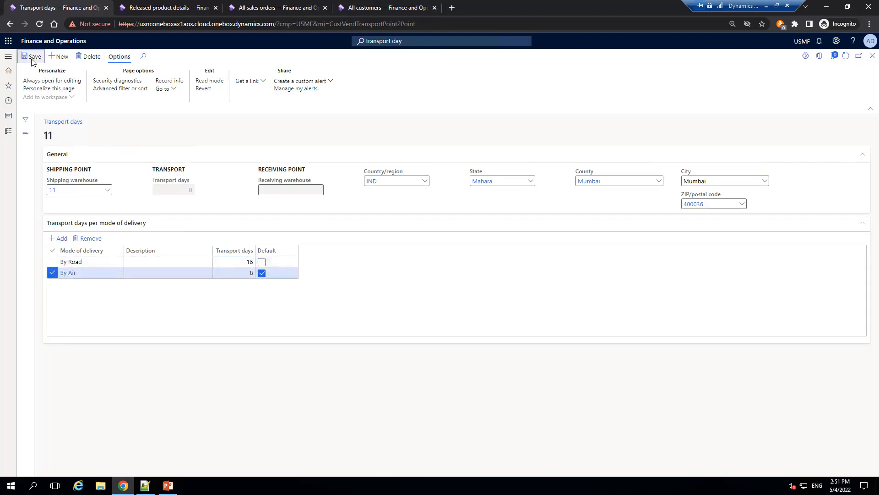
left_click(869, 60)
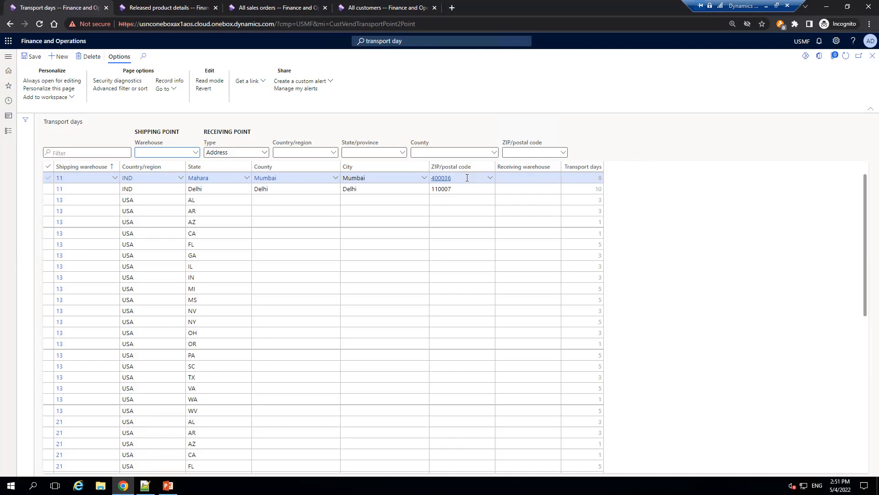
Check the notes for the setup item after transport days and create an order entry deadline group named G2
mouse_move(467, 178)
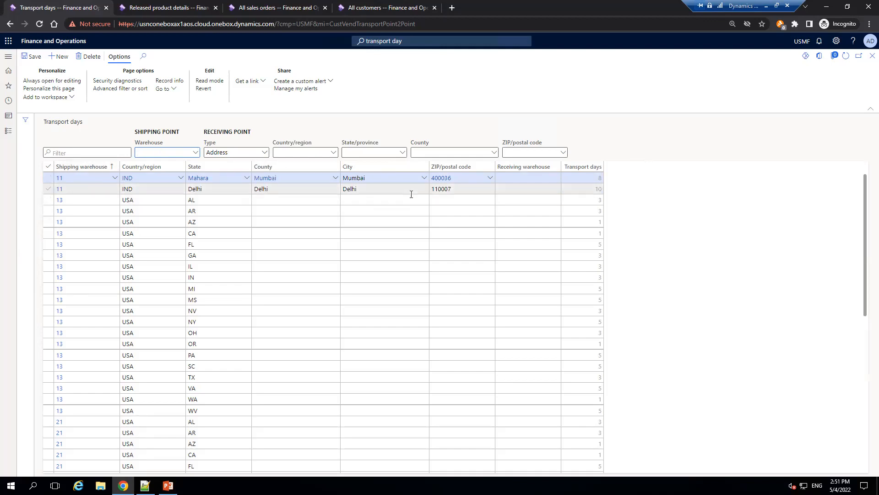
left_click(144, 486)
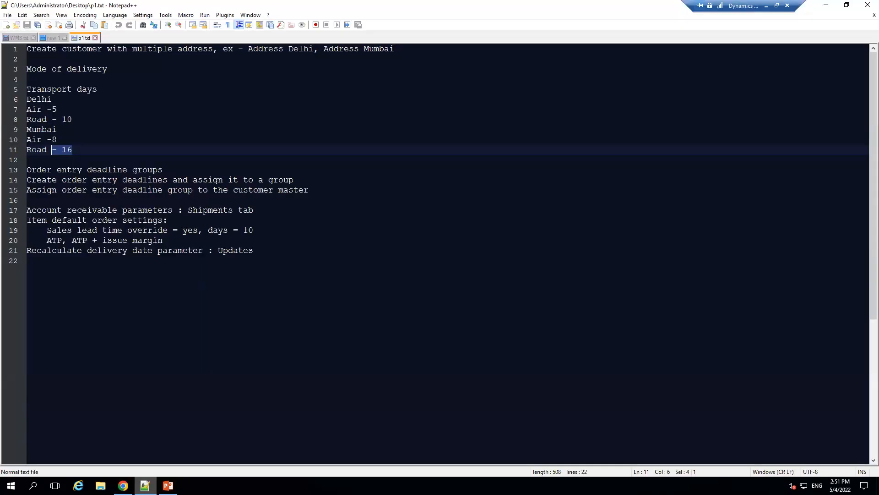
left_click_drag(57, 170, 165, 169)
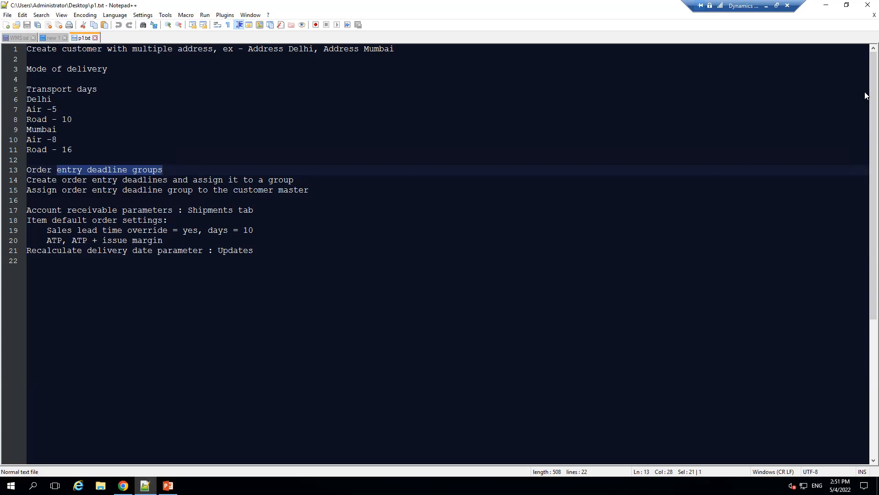
left_click(828, 10)
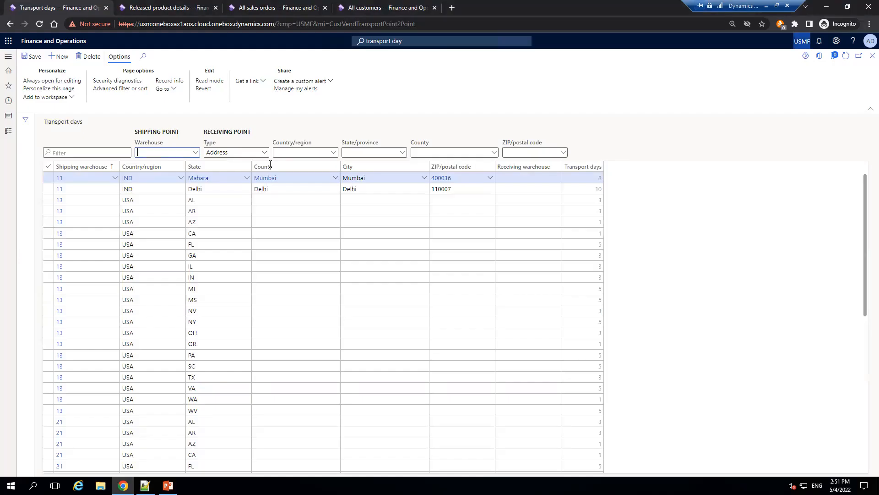
left_click(402, 39)
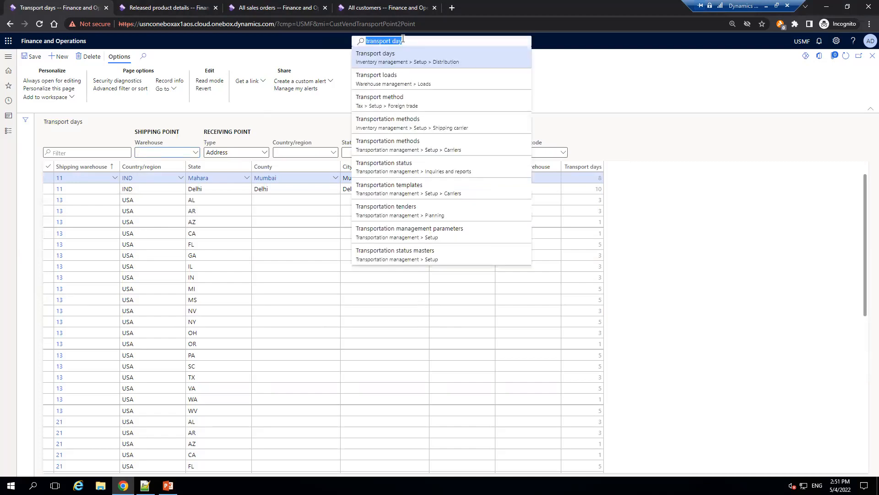
type("order entr")
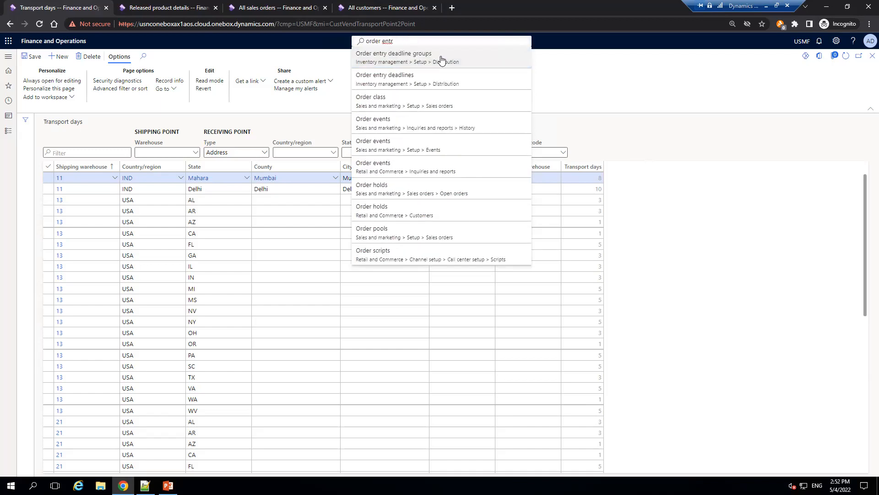
left_click(442, 59)
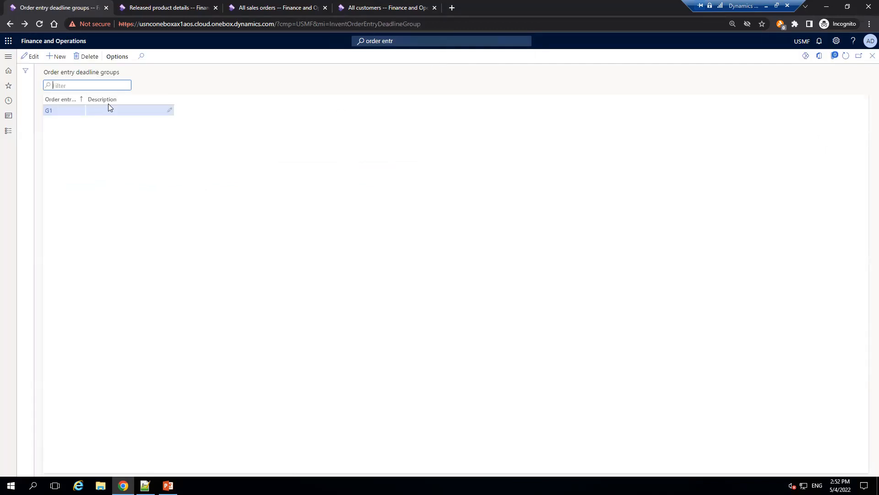
left_click(56, 56)
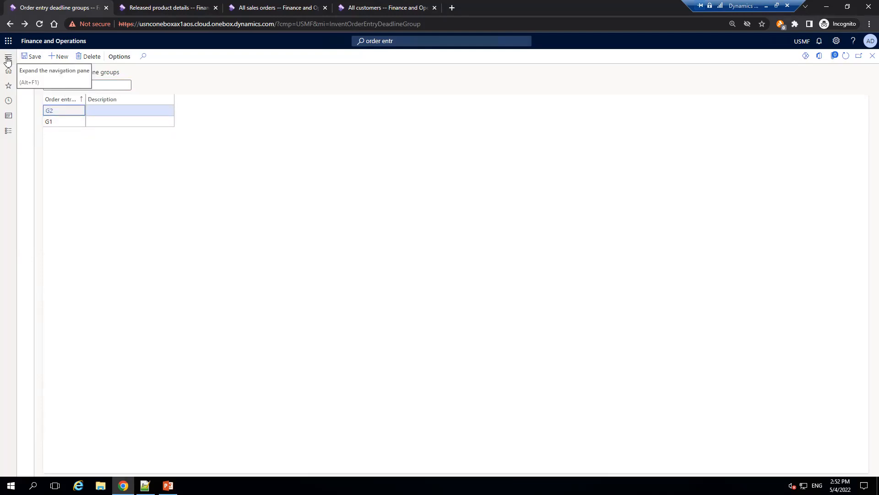
left_click(7, 60)
Open the order entry deadlines and add a new line with its site type set to Specific
left_click(415, 40)
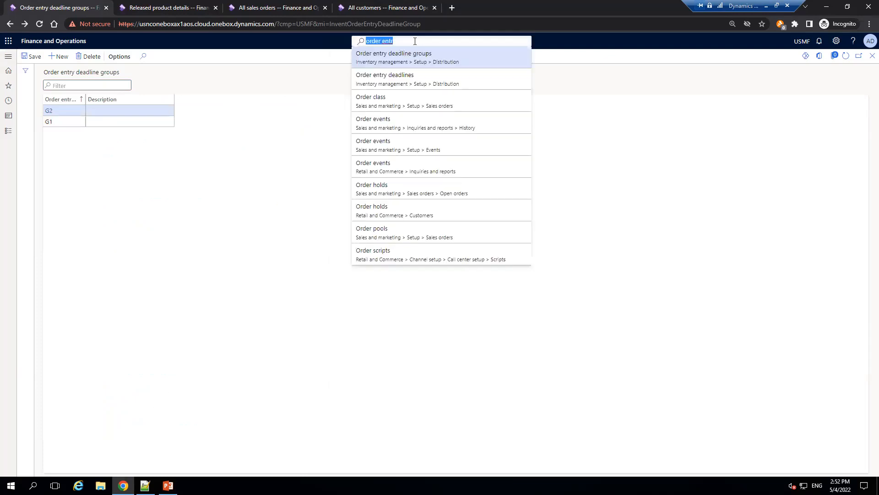
left_click(420, 77)
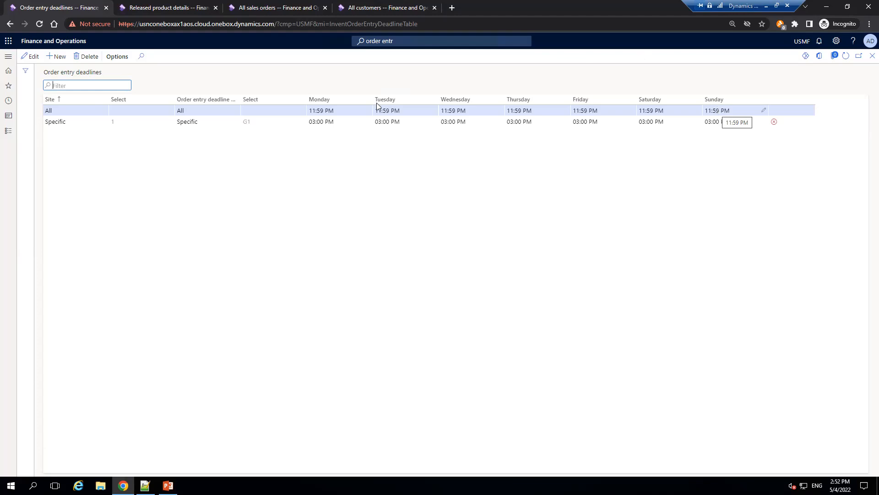
left_click(57, 56)
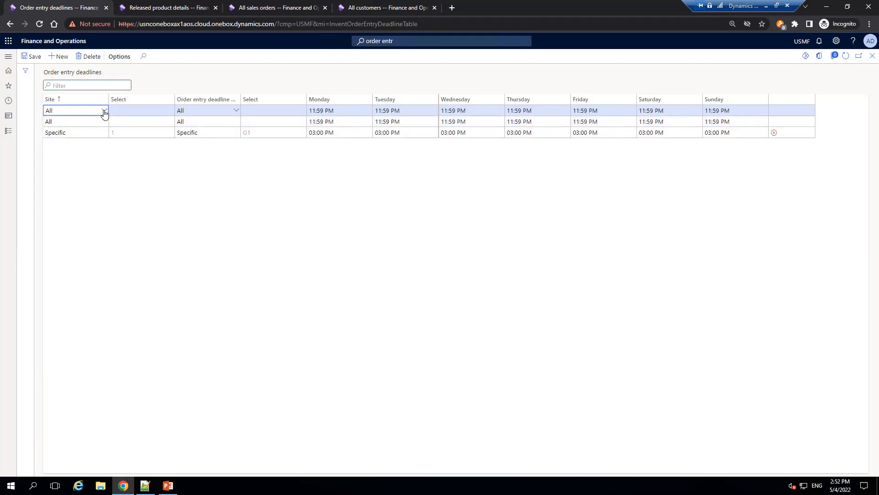
left_click(69, 134)
left_click(104, 111)
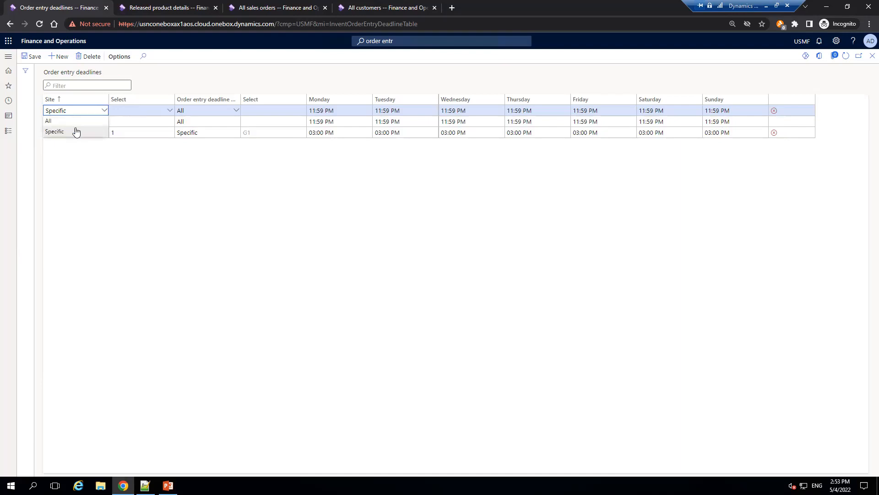
left_click(72, 122)
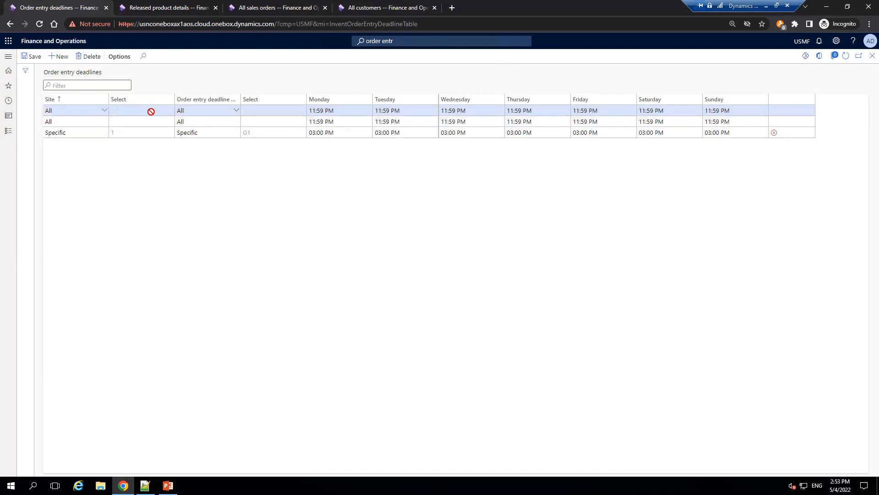
left_click(105, 111)
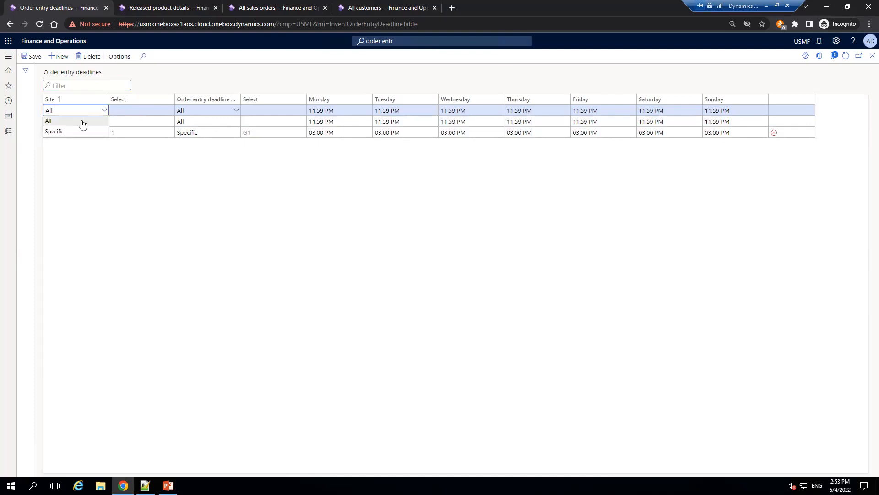
left_click(69, 131)
Limit the new deadline line to a Specific order entry deadline group and select G2
left_click(236, 112)
left_click(188, 132)
left_click(288, 112)
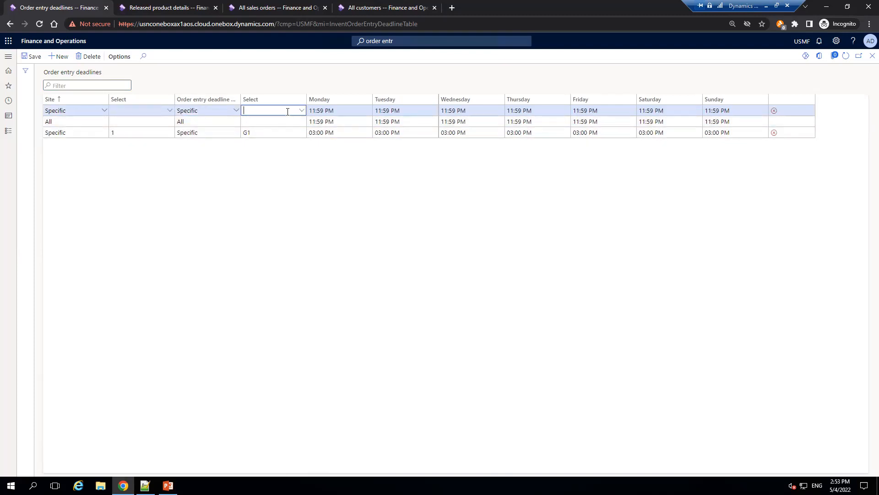
left_click(300, 112)
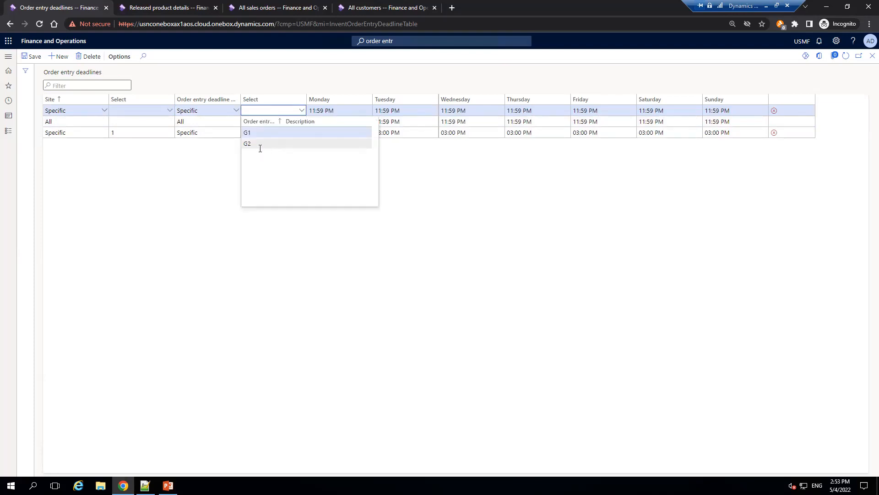
left_click(258, 145)
Set the Monday order entry deadline of the G2 line to 3:30 PM
left_click(346, 110)
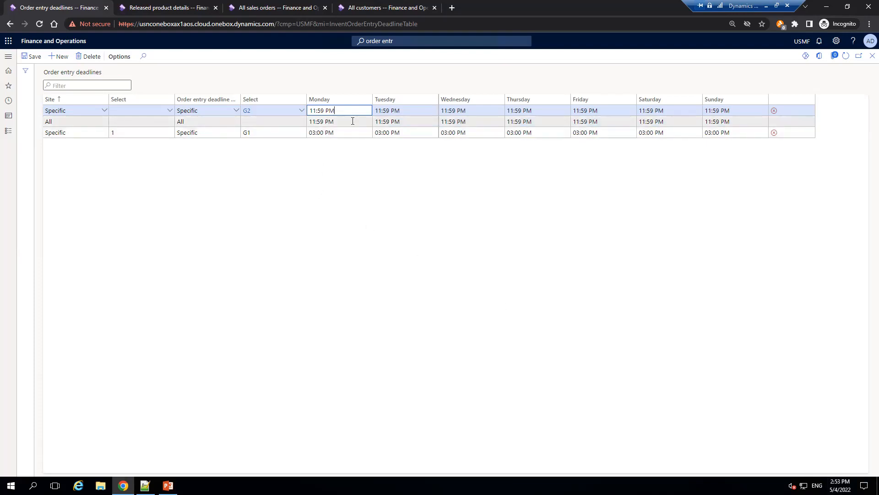
left_click_drag(348, 111, 306, 111)
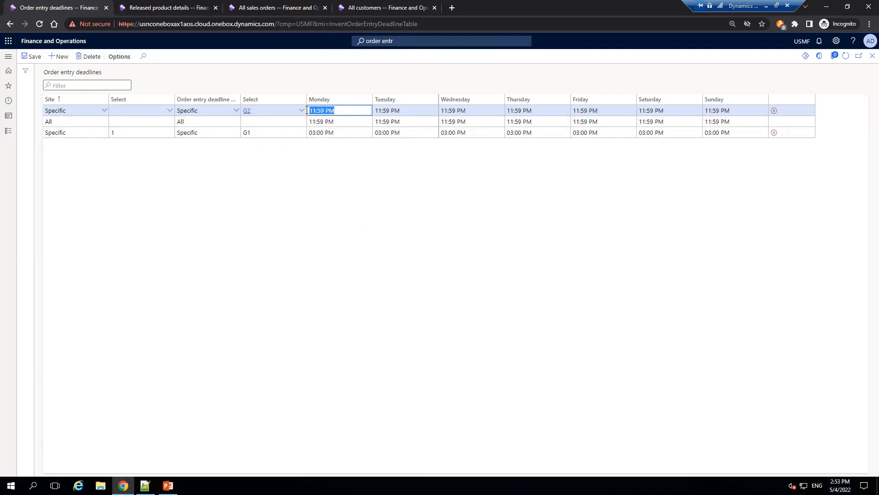
type("3:30 pm")
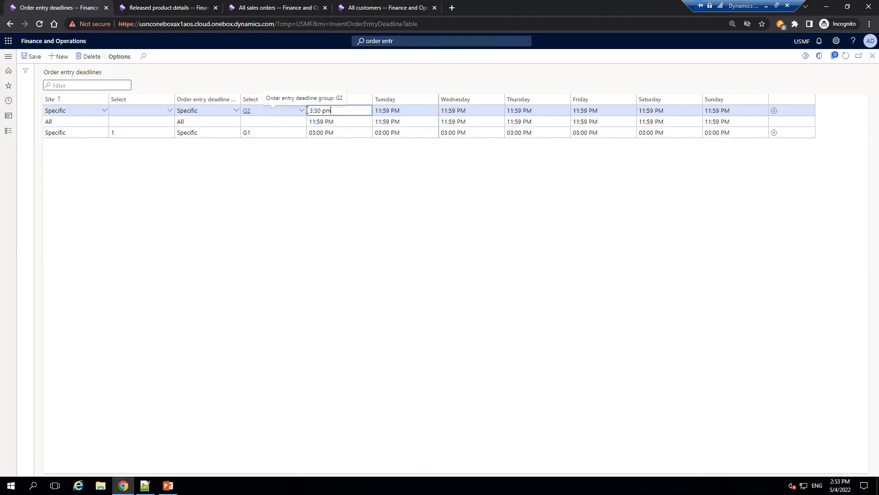
key("BackSpace")
key("BackSpace")
type("PM")
left_click(350, 135)
Copy the Monday deadline of the G2 line to every day from Tuesday through Sunday
left_click_drag(341, 110, 300, 113)
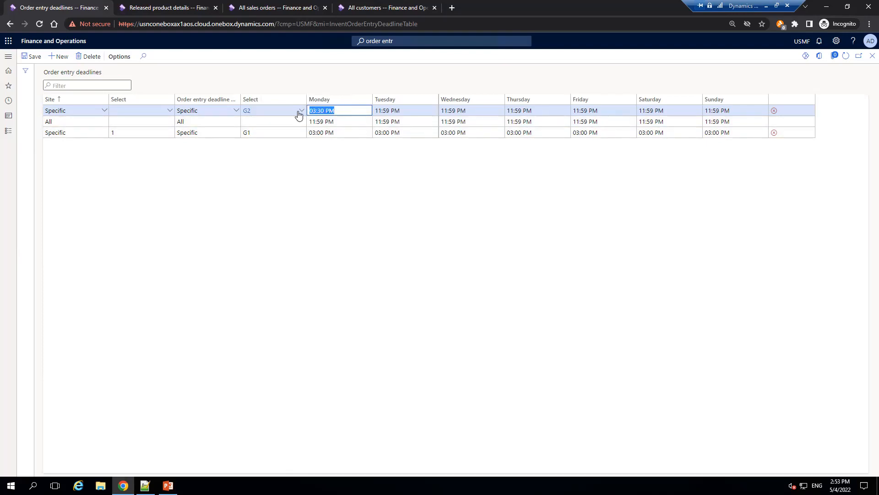
key("ctrl+c")
key("Tab")
key("ctrl+v")
key("Tab")
key("ctrl+v")
key("Tab")
key("ctrl+v")
key("Tab")
key("ctrl+v")
key("Tab")
key("ctrl+v")
key("Tab")
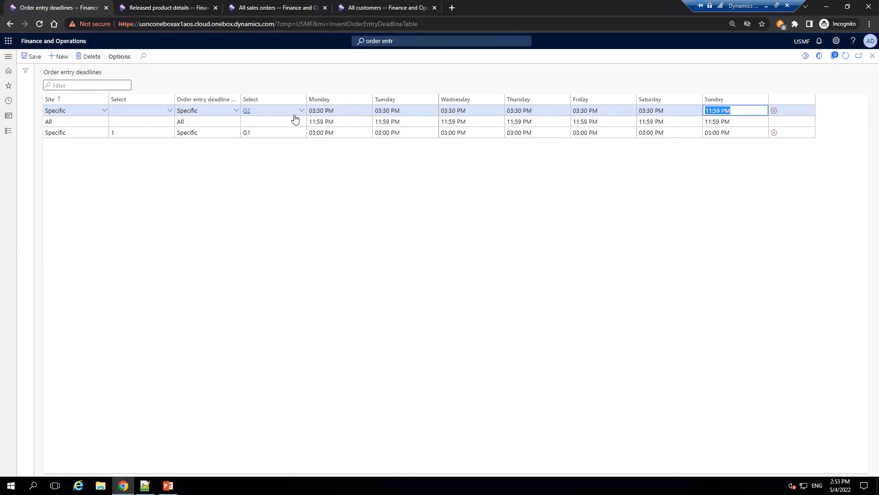
key("ctrl+v")
Assign site 1 (Home speakers production) to the G2 deadline line and save the record
left_click(30, 58)
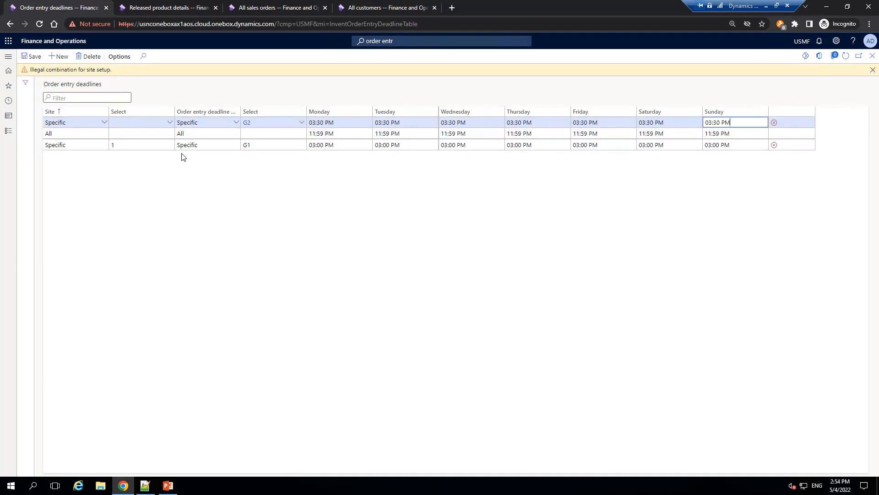
left_click(167, 123)
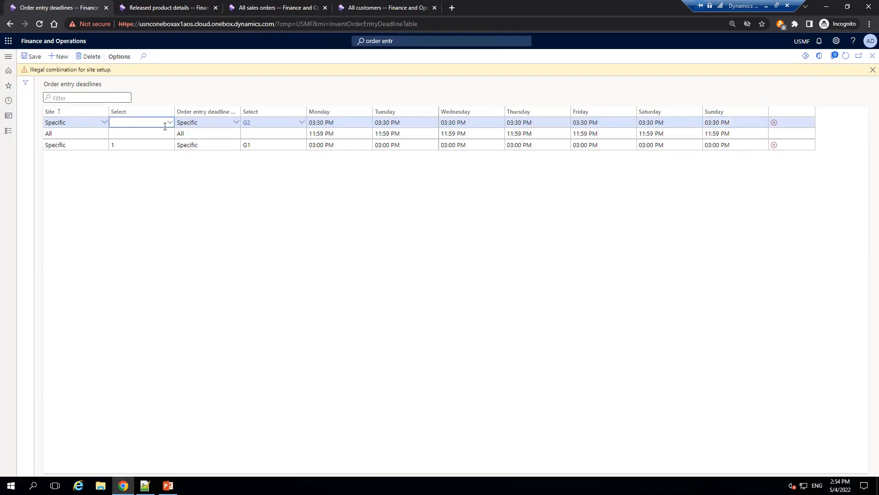
left_click(169, 123)
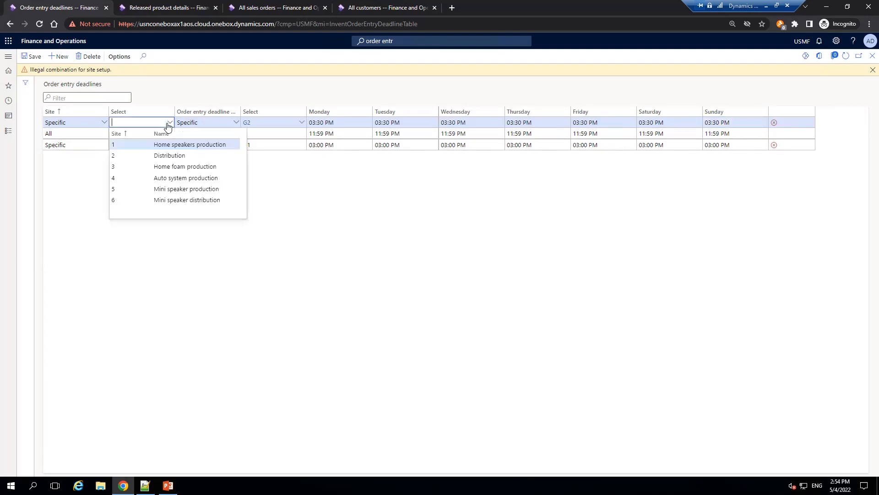
left_click(156, 144)
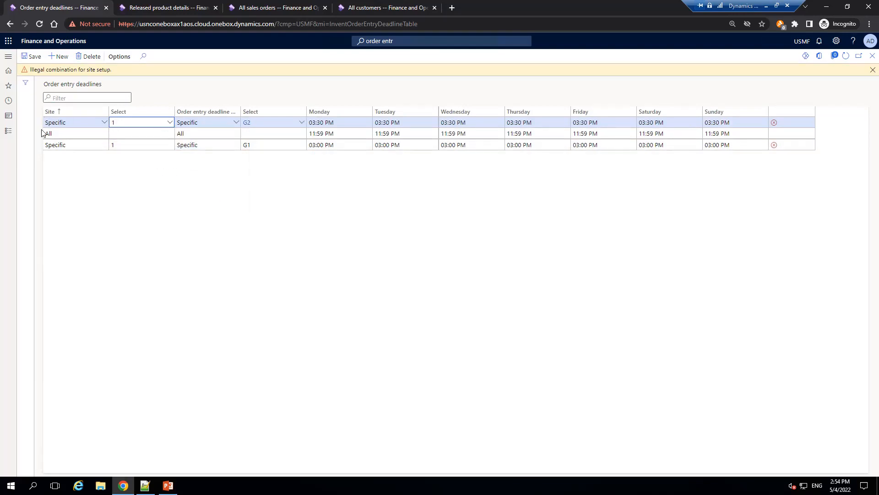
left_click(25, 58)
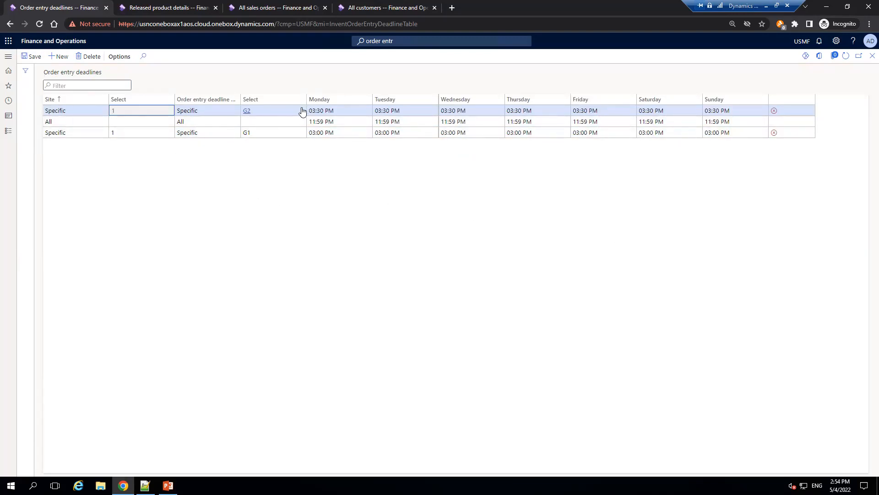
Examine the plan, inventory and sell settings of the released product ITM-005 Macbook Pro 14"
left_click(174, 5)
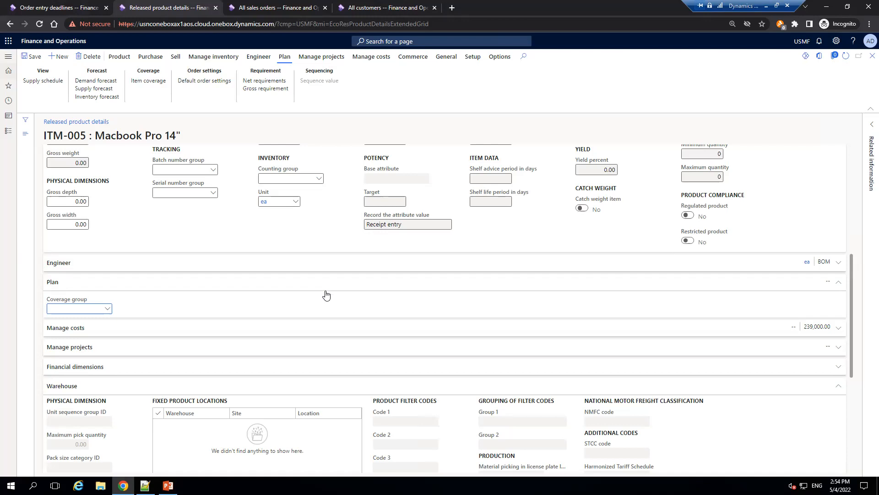
scroll(327, 295, "down", 2)
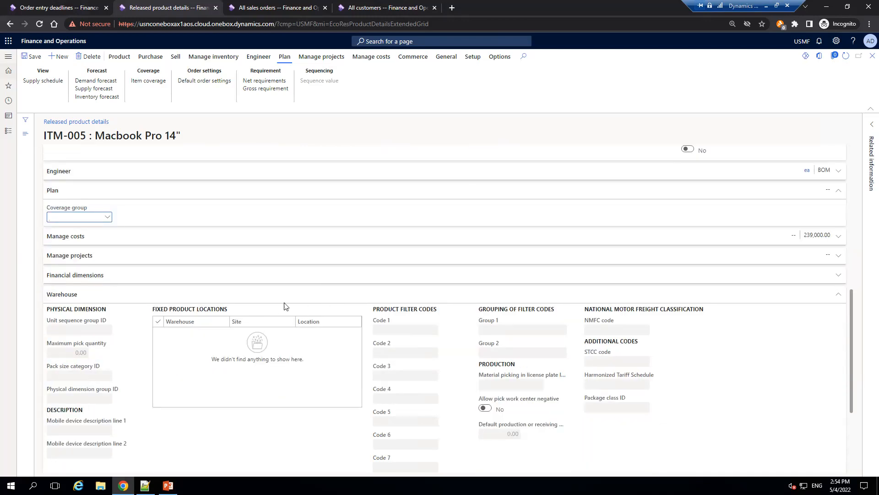
scroll(353, 292, "up", 3)
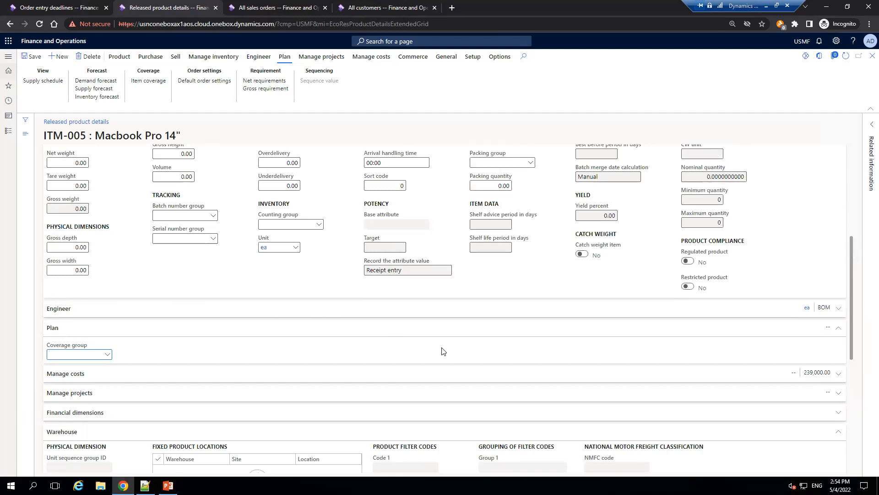
scroll(304, 337, "up", 3)
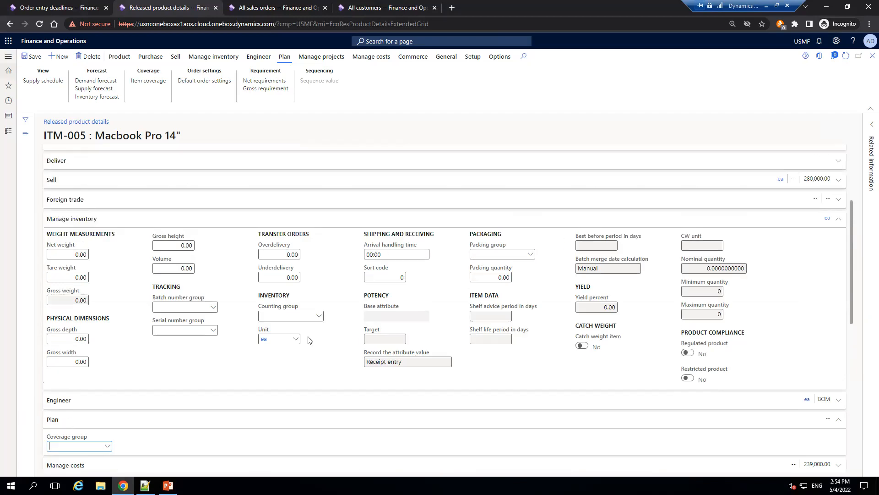
scroll(310, 344, "down", 5)
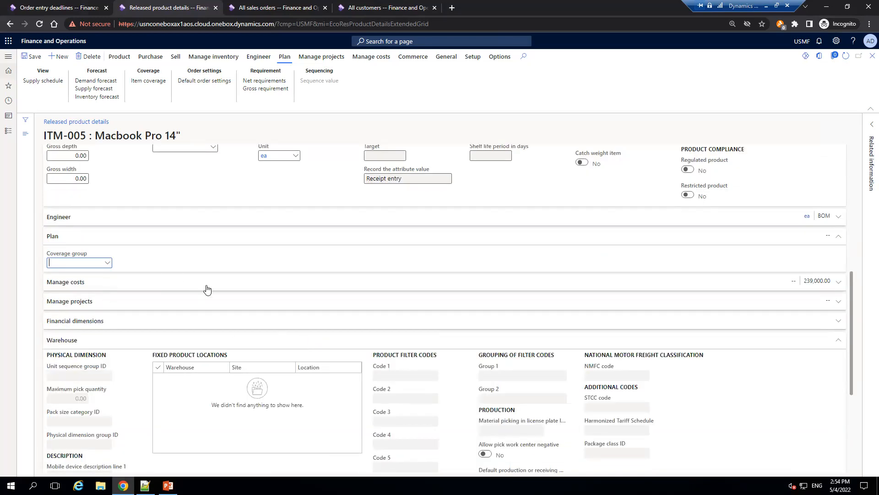
scroll(216, 305, "up", 4)
left_click(99, 181)
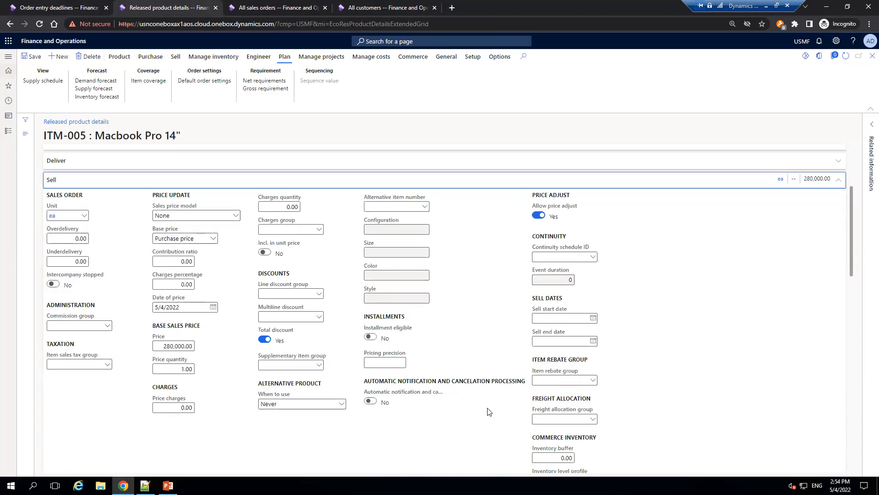
scroll(489, 410, "down", 2)
scroll(488, 412, "up", 2)
scroll(467, 359, "up", 3)
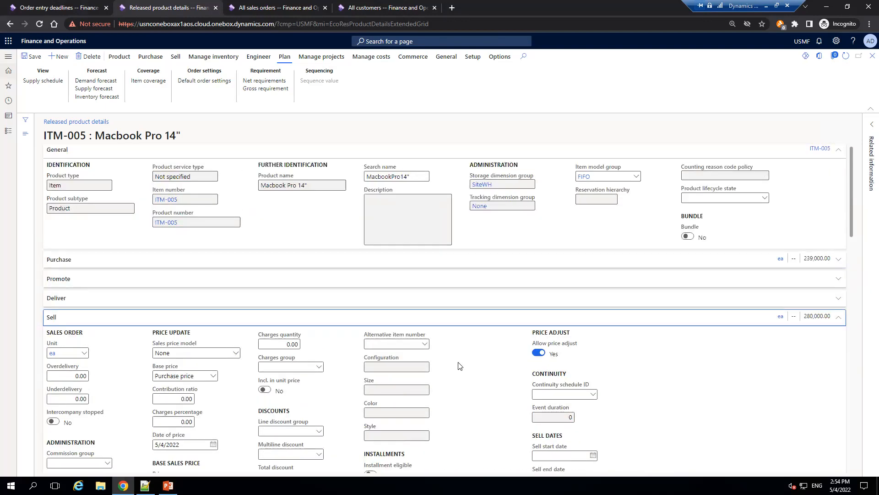
Examine the purchase, promote, sell and manage inventory settings of released product ITM-005
scroll(215, 312, "up", 1)
left_click(84, 269)
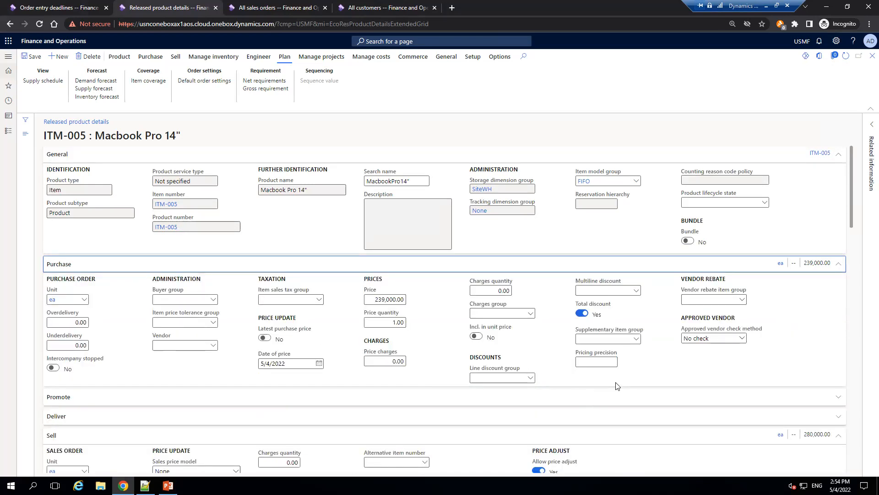
scroll(616, 387, "down", 3)
left_click(92, 260)
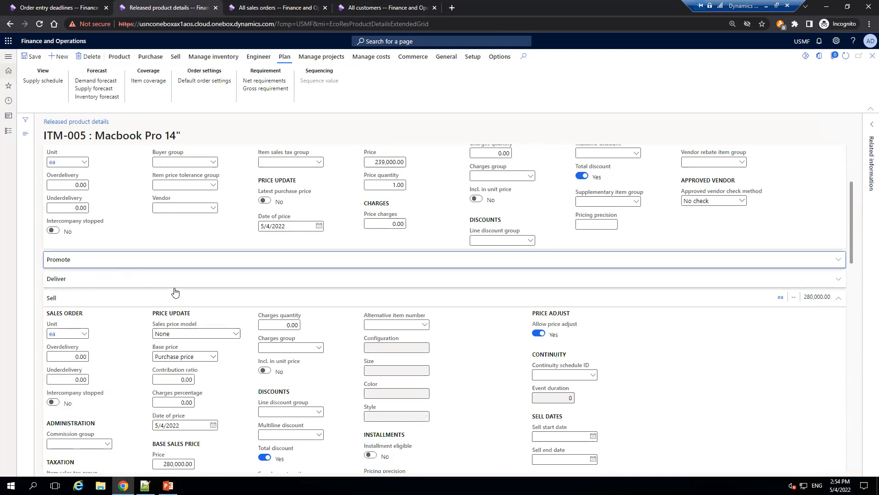
scroll(229, 300, "down", 3)
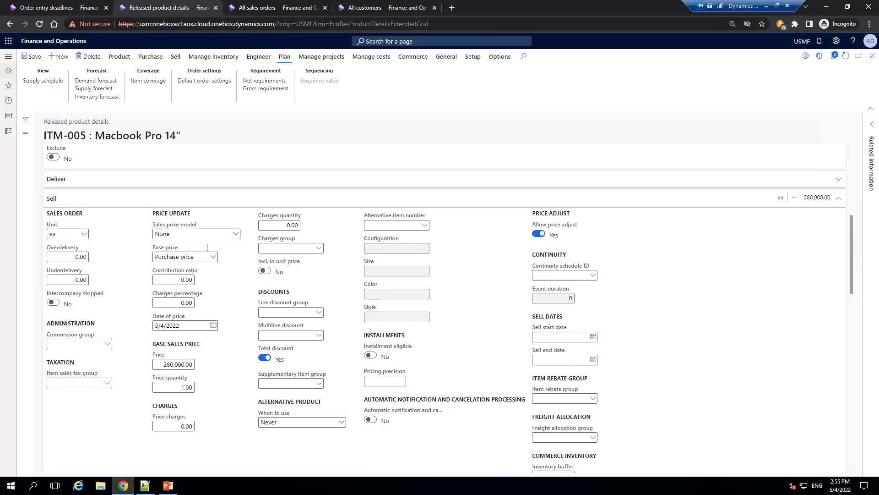
scroll(704, 354, "down", 3)
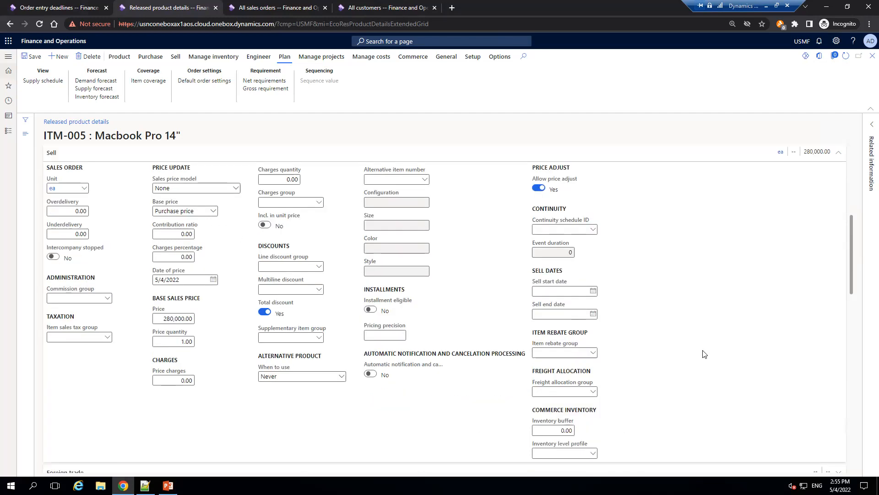
scroll(705, 354, "down", 2)
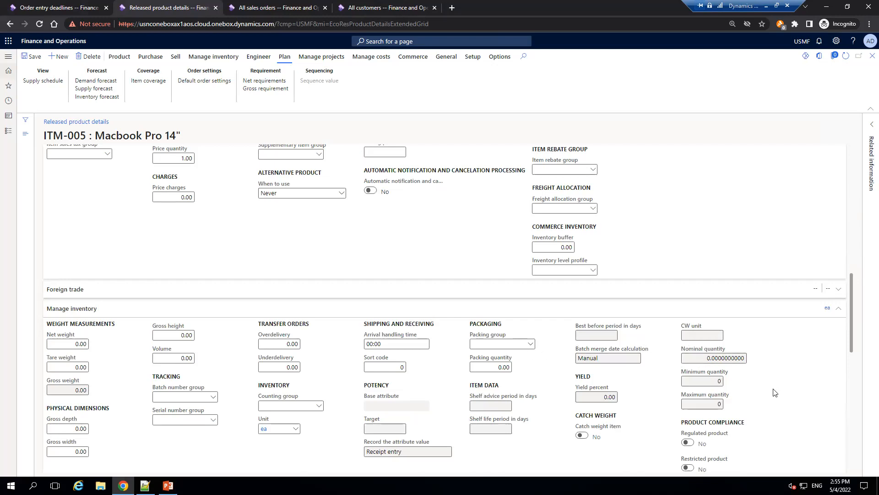
scroll(774, 392, "down", 2)
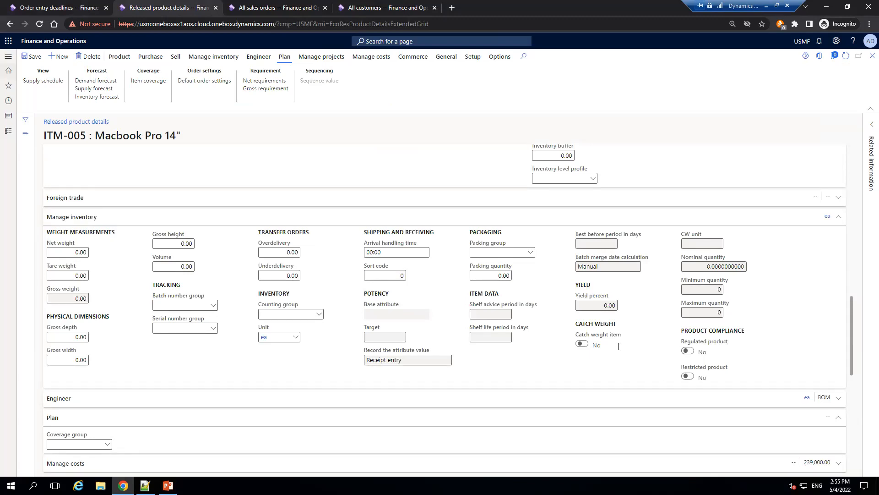
scroll(595, 338, "up", 10)
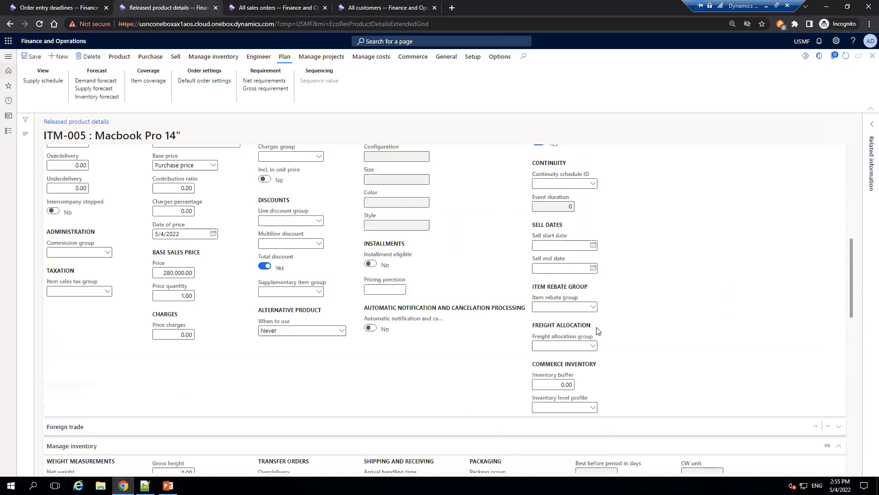
Look through all settings of ITM-005 again, down to the plan, financial dimensions and warehouse sections
mouse_move(593, 316)
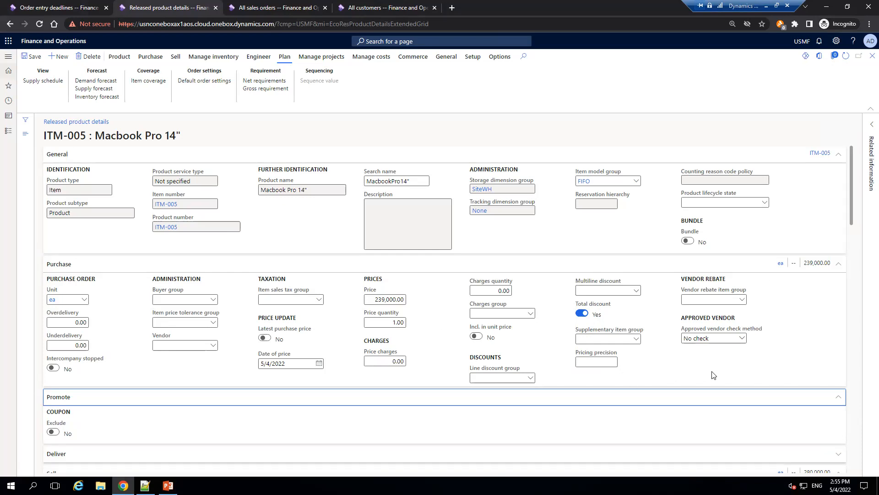
scroll(712, 372, "down", 4)
scroll(711, 372, "down", 3)
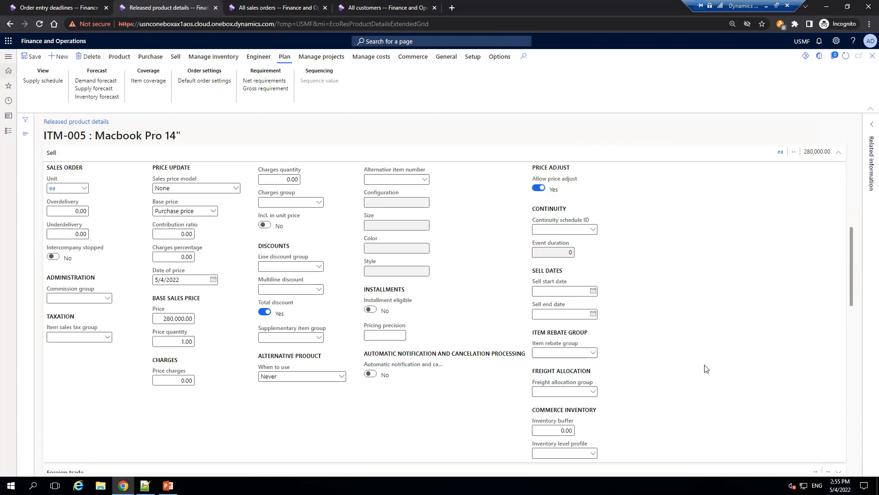
scroll(705, 369, "down", 3)
scroll(705, 366, "down", 2)
scroll(706, 364, "up", 2)
scroll(705, 364, "down", 2)
scroll(706, 364, "down", 3)
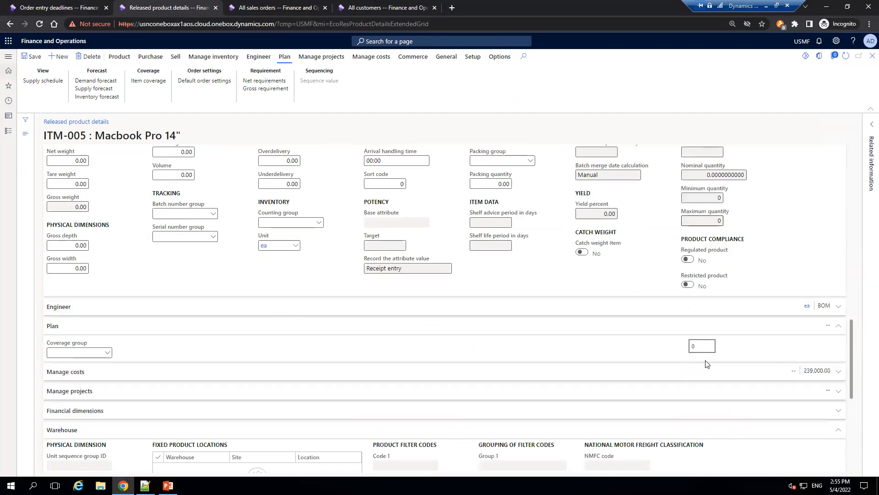
scroll(707, 363, "down", 4)
scroll(708, 361, "down", 2)
scroll(711, 356, "up", 4)
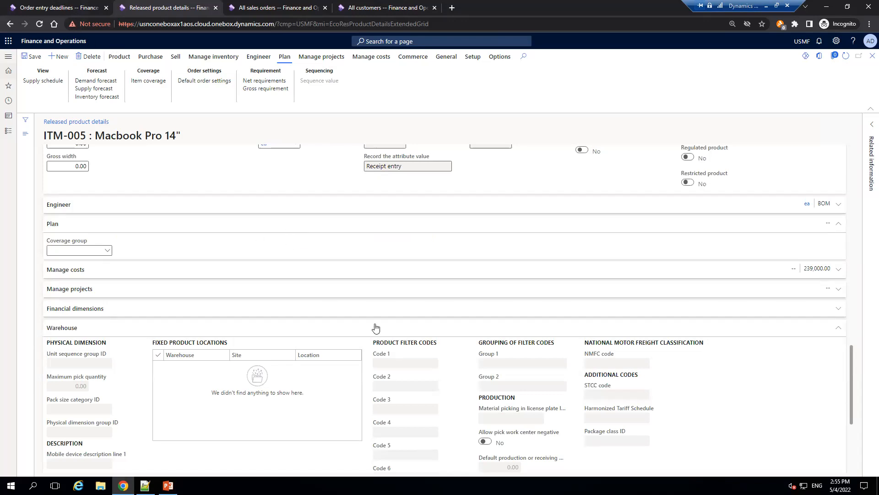
scroll(339, 349, "up", 4)
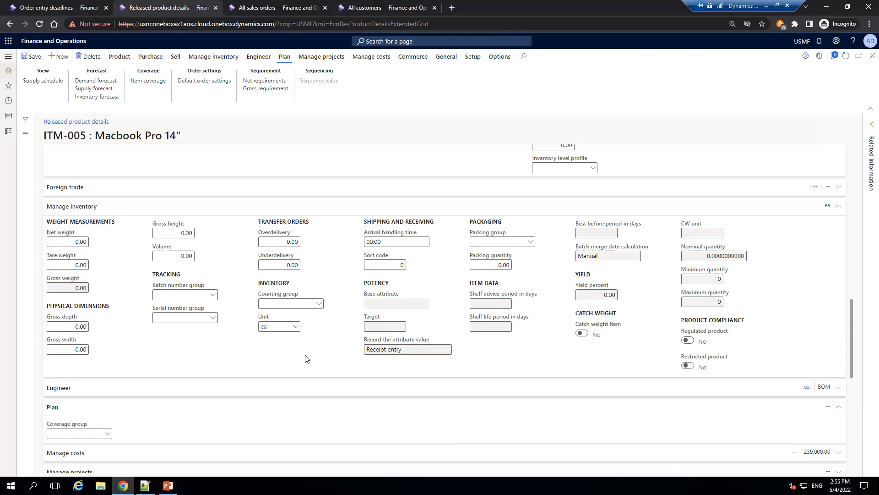
scroll(269, 344, "up", 4)
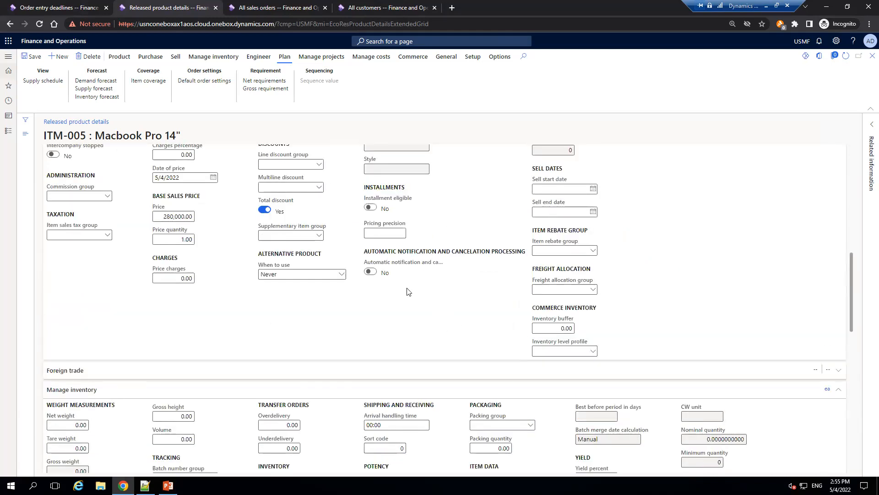
scroll(276, 307, "up", 2)
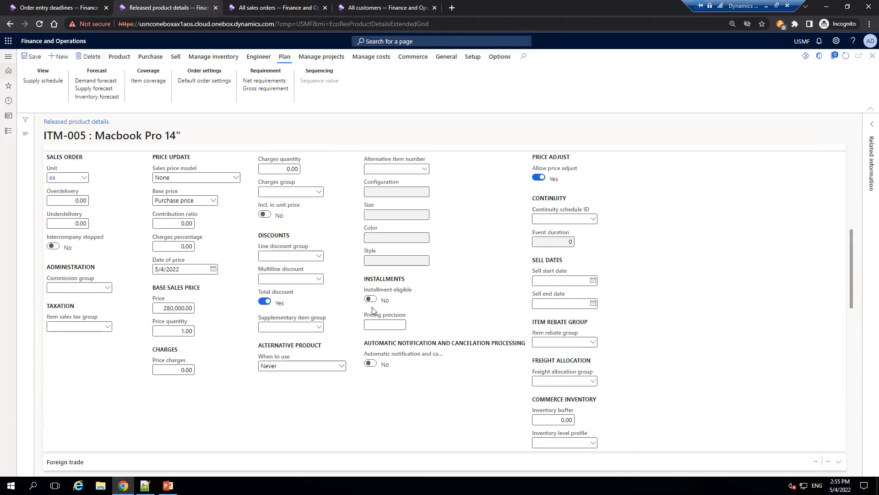
scroll(576, 295, "up", 3)
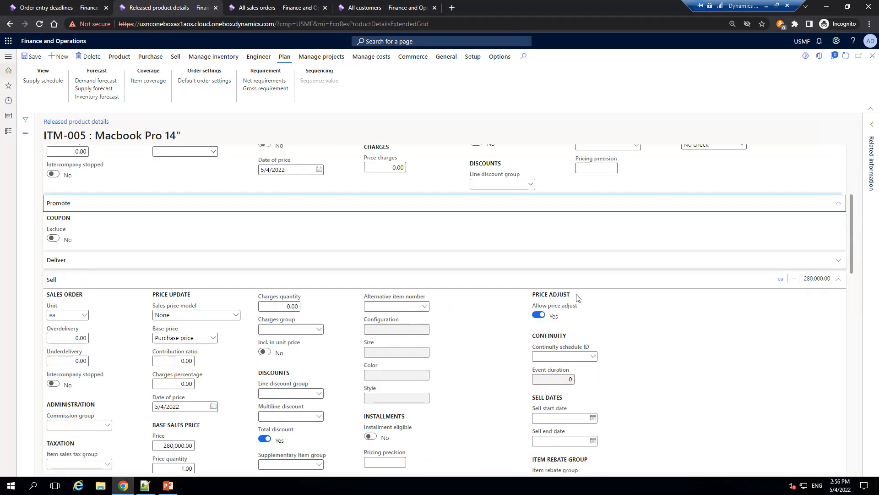
scroll(582, 306, "up", 3)
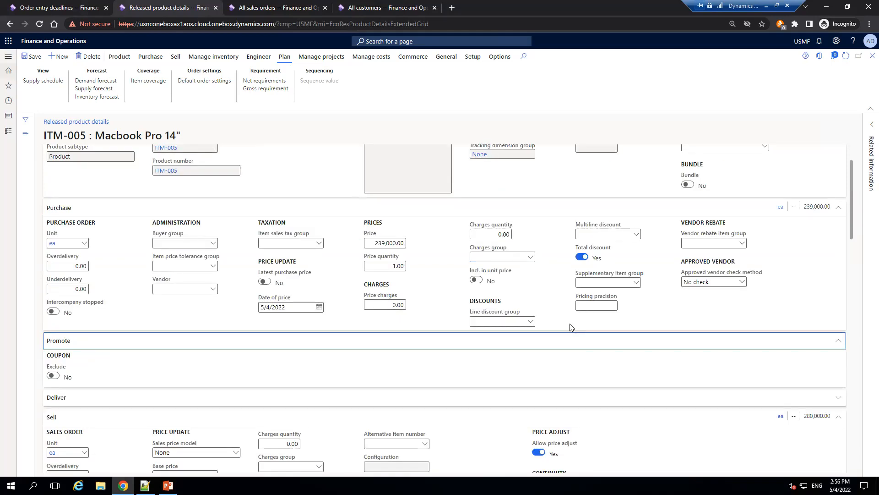
scroll(410, 271, "up", 2)
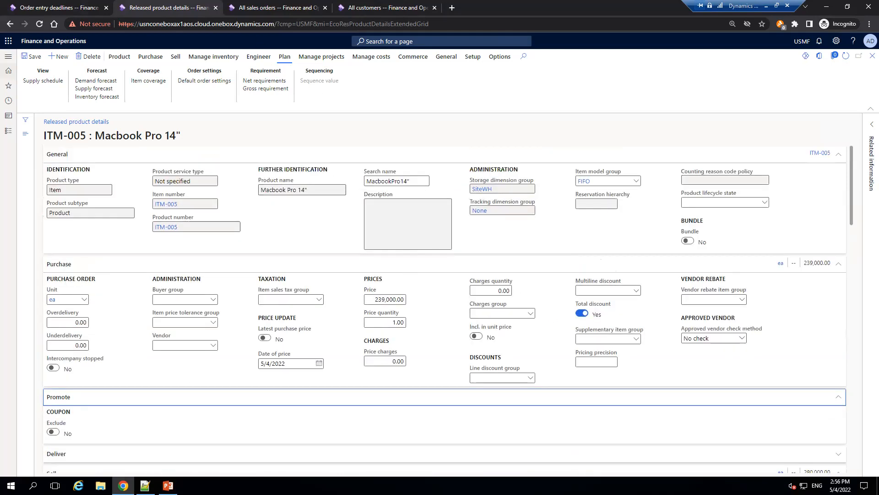
Check the p1.txt notes in Notepad++ for assigning the order entry deadline group to the customer master
left_click(145, 485)
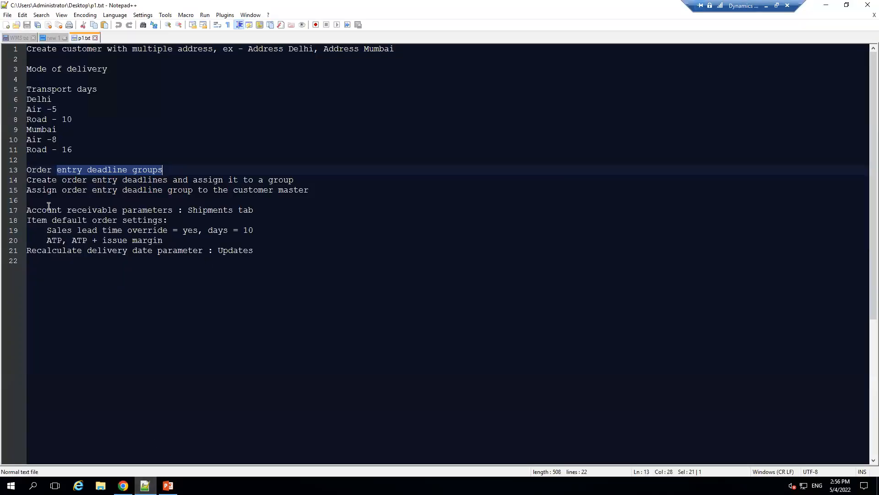
left_click_drag(53, 184, 193, 191)
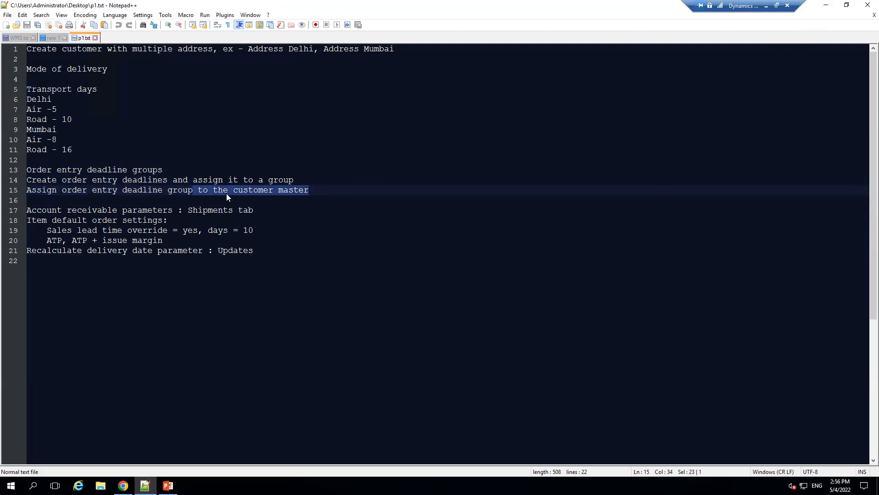
left_click(825, 5)
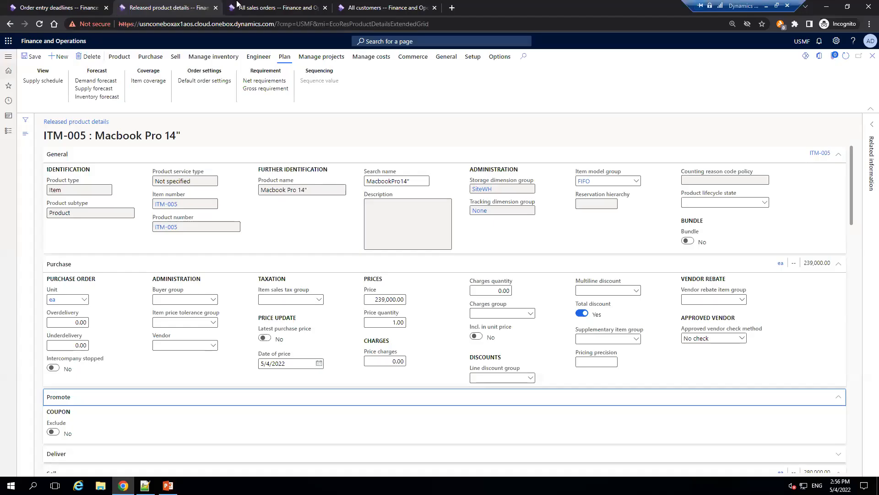
Switch back to Finance and Operations and open the BPCL customer record from the Accounts receivable customer list
left_click(51, 4)
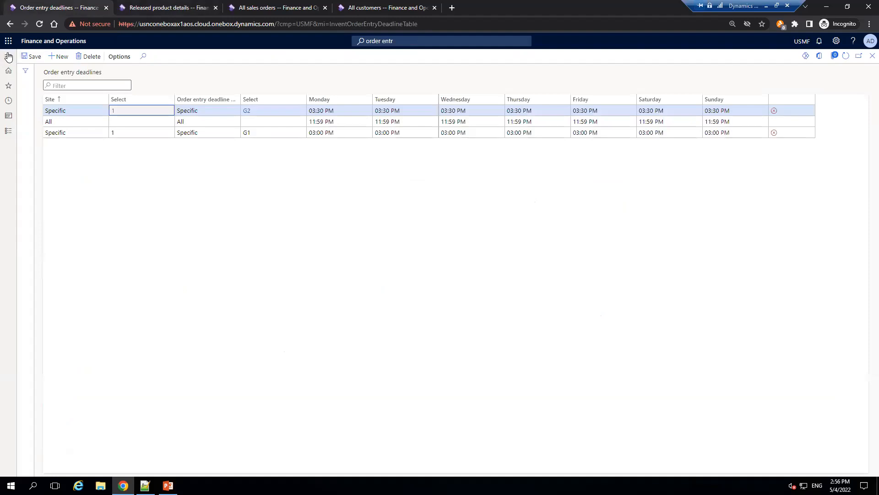
left_click(8, 56)
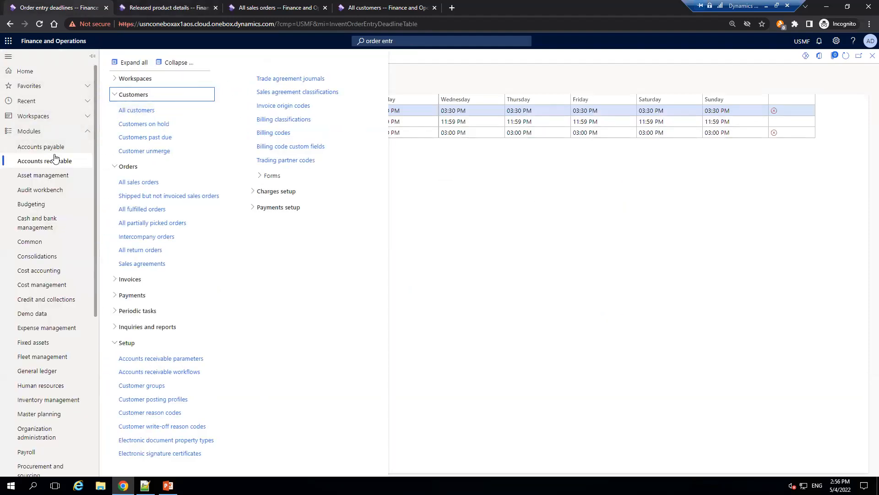
left_click(152, 111)
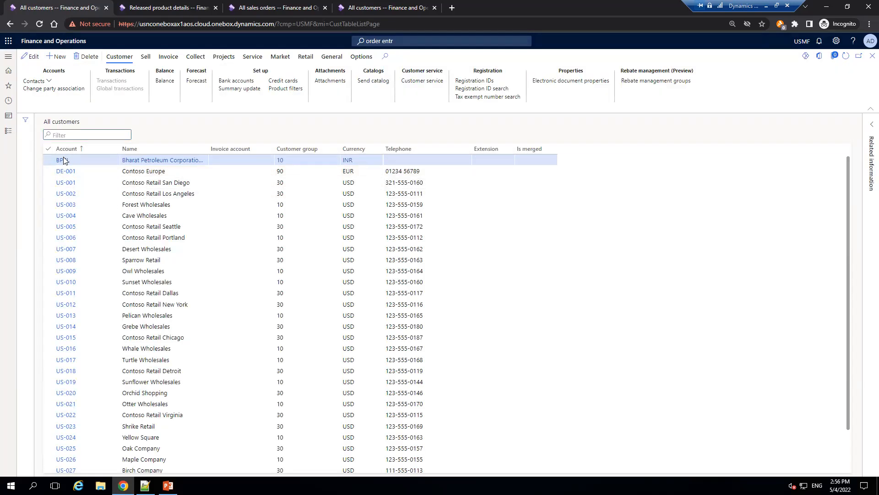
left_click(63, 160)
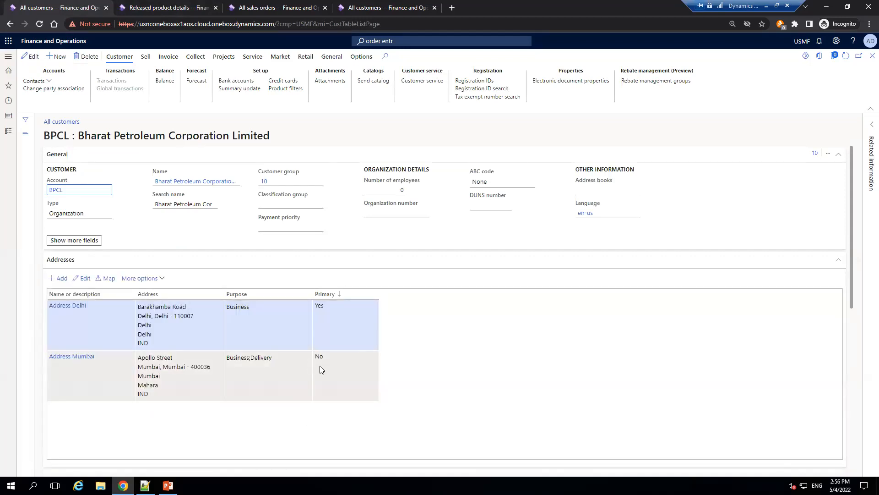
Set the order entry deadline group in the BPCL customer's sales order defaults to G2 and save the record
scroll(444, 396, "down", 6)
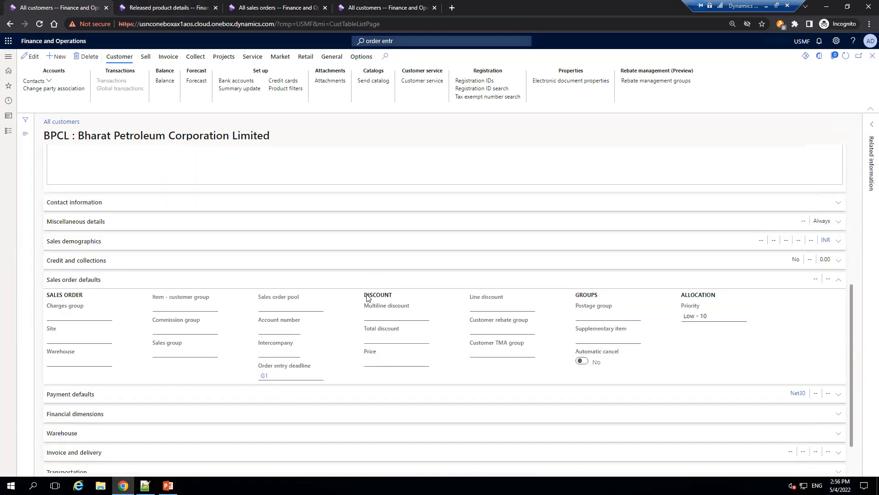
left_click(381, 385)
scroll(427, 377, "down", 5)
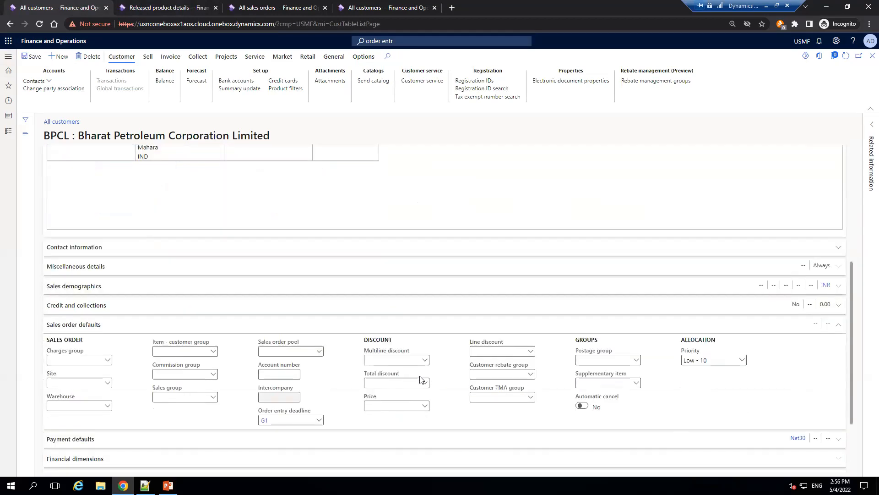
left_click(320, 420)
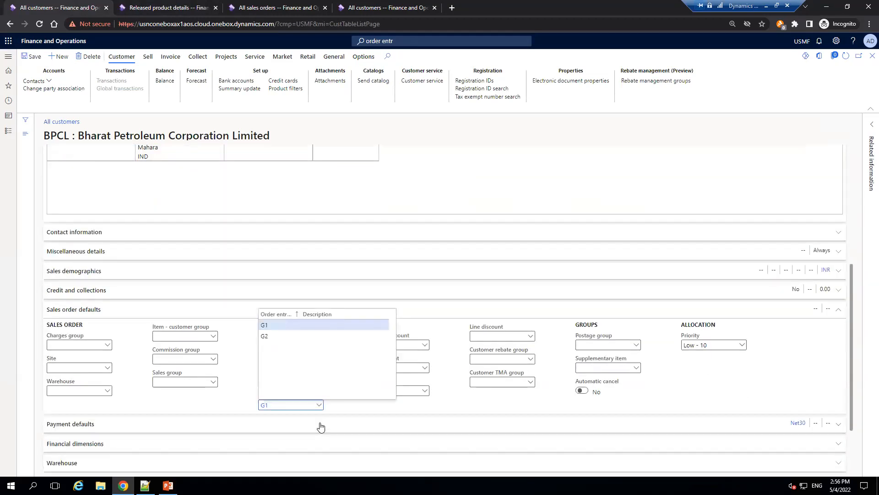
left_click(298, 337)
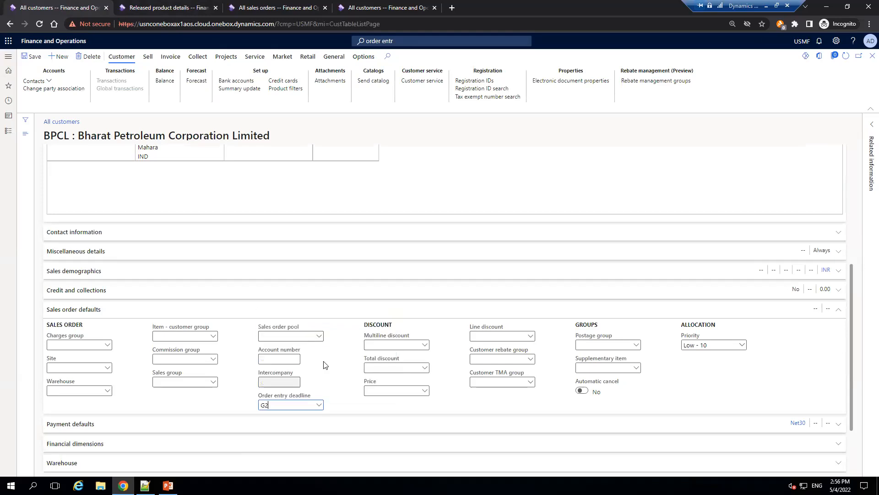
left_click(27, 59)
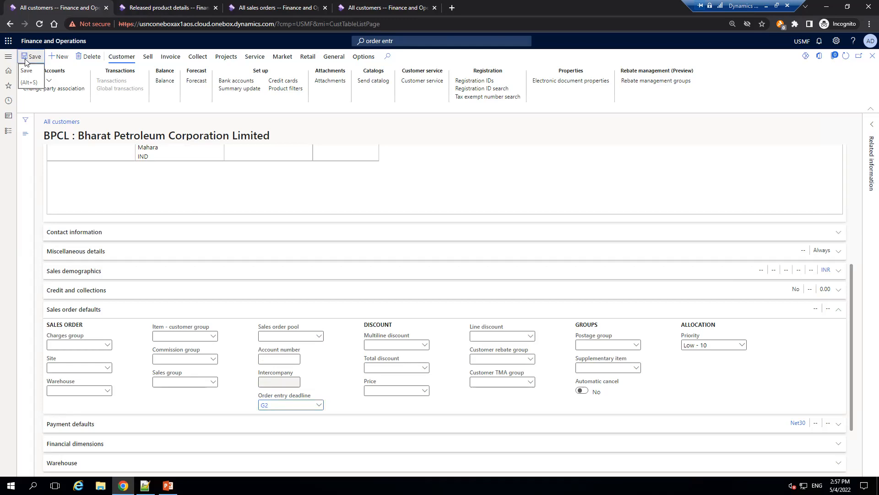
Check the p1.txt notes in Notepad++, return to Finance and Operations and open the Shipments settings of the Accounts receivable parameters
left_click(144, 485)
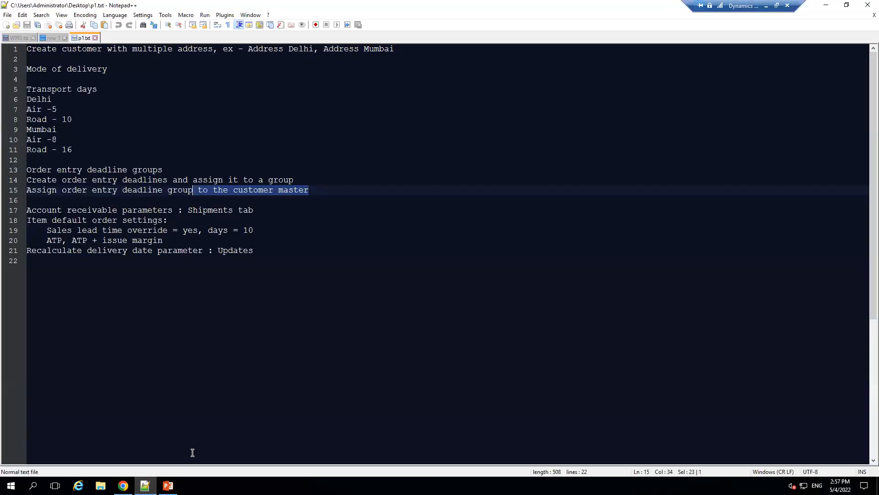
left_click(123, 485)
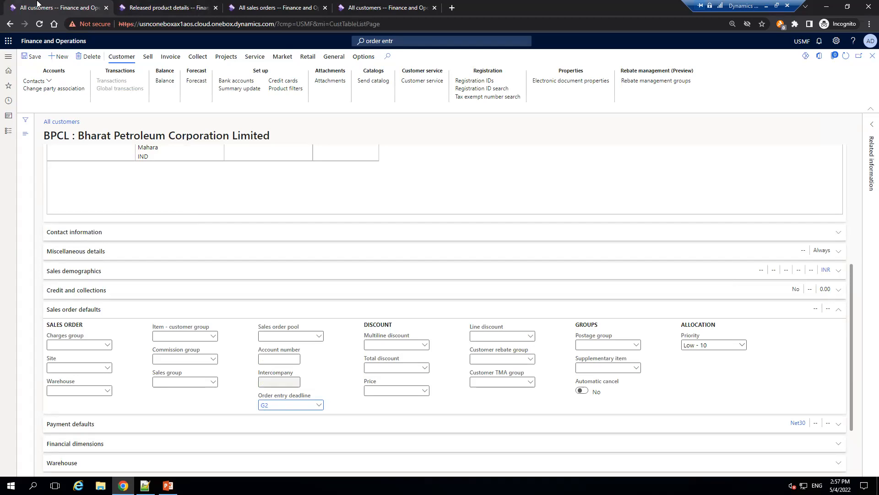
left_click(156, 6)
left_click(36, 6)
left_click(8, 56)
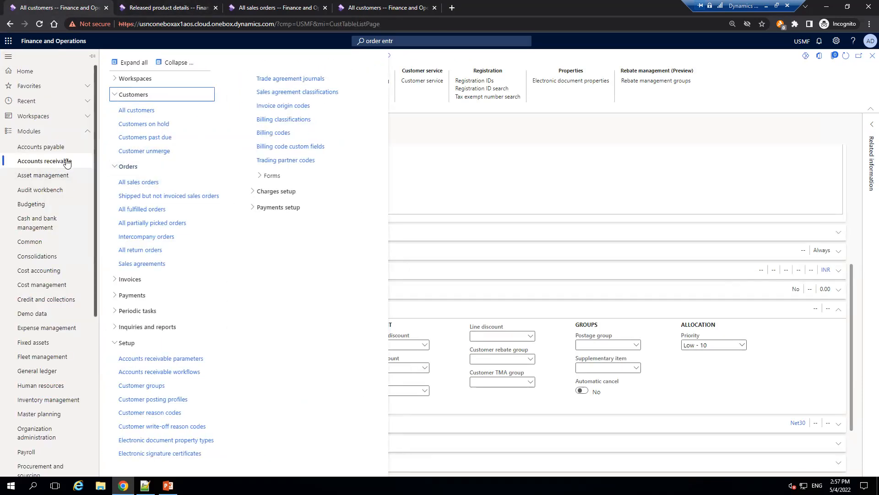
left_click(180, 360)
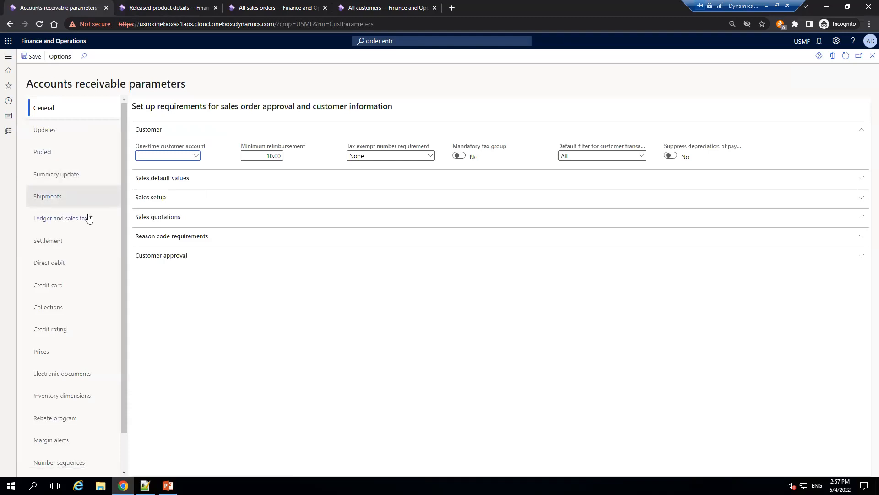
left_click(76, 205)
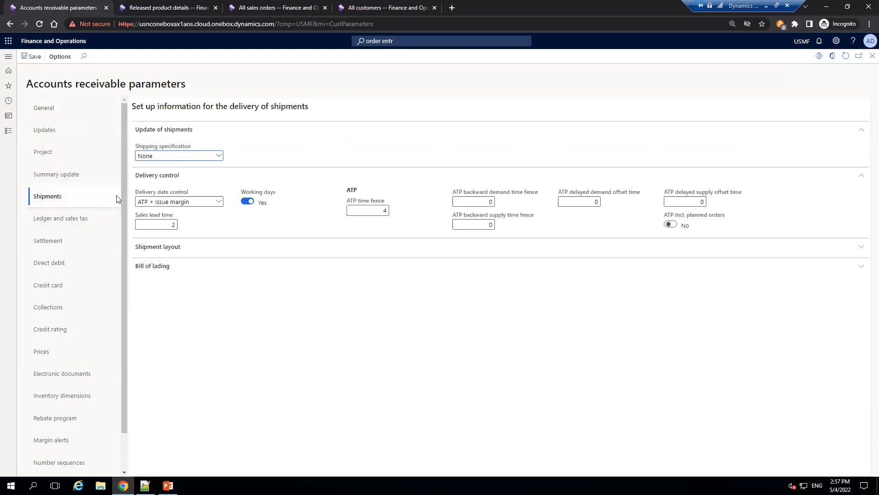
Set the delivery date control in the shipment parameters to Sales lead time and compare with the ITM-005 product record
left_click(221, 205)
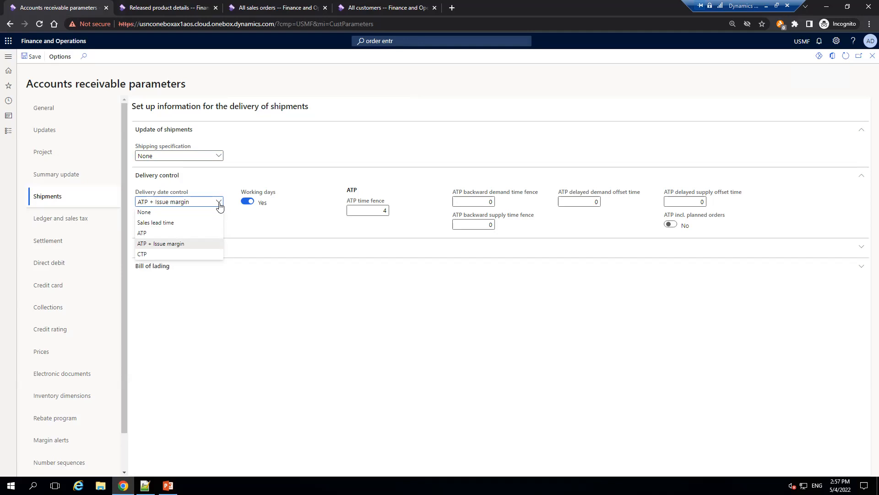
left_click(188, 223)
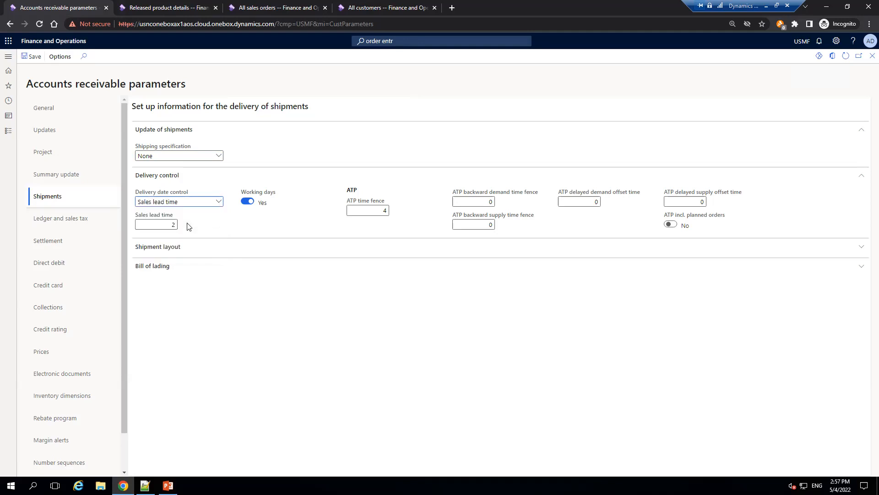
left_click(160, 225)
left_click(139, 3)
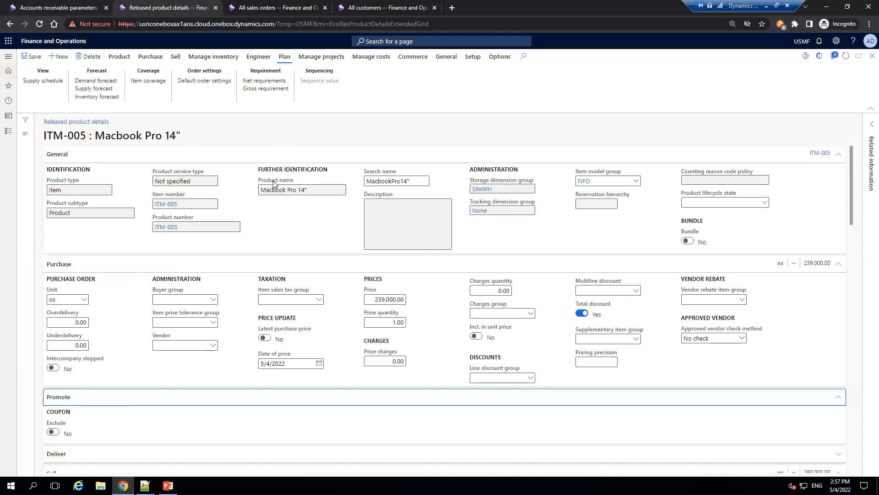
left_click(59, 4)
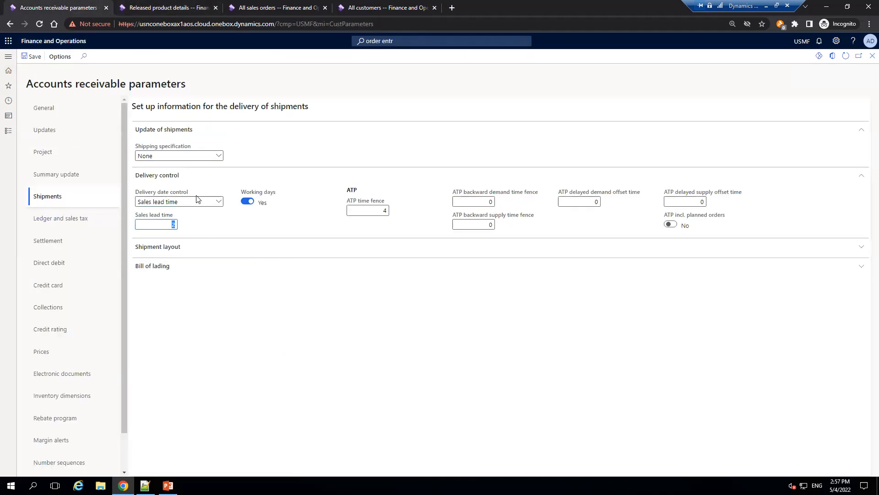
In ITM-005's default order settings for sales orders, enable the sales lead time override and disable the delivery control override
left_click(149, 6)
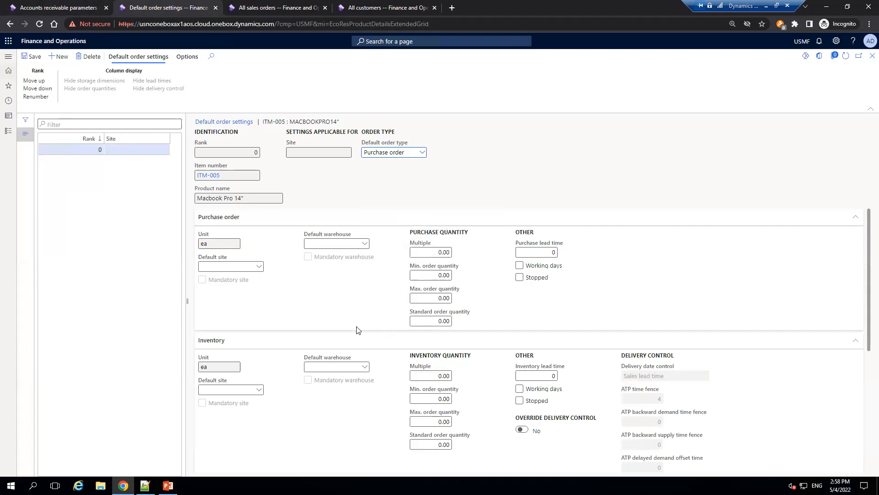
scroll(362, 332, "down", 2)
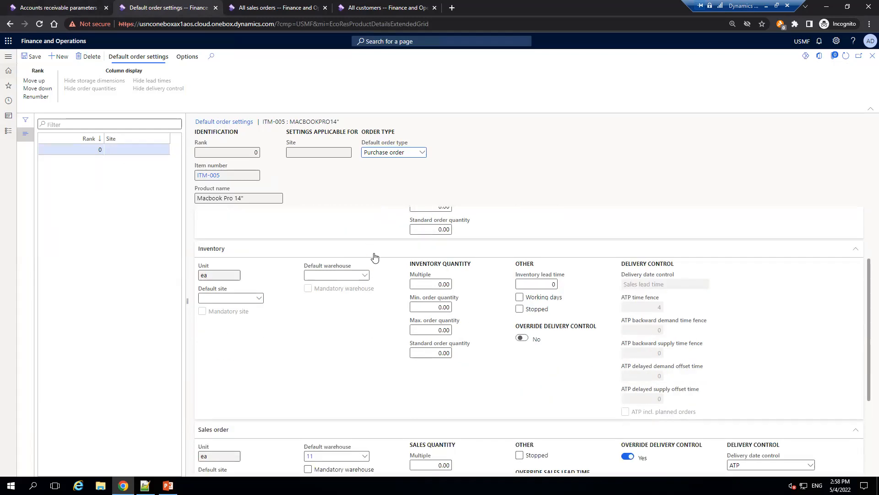
scroll(382, 275, "down", 3)
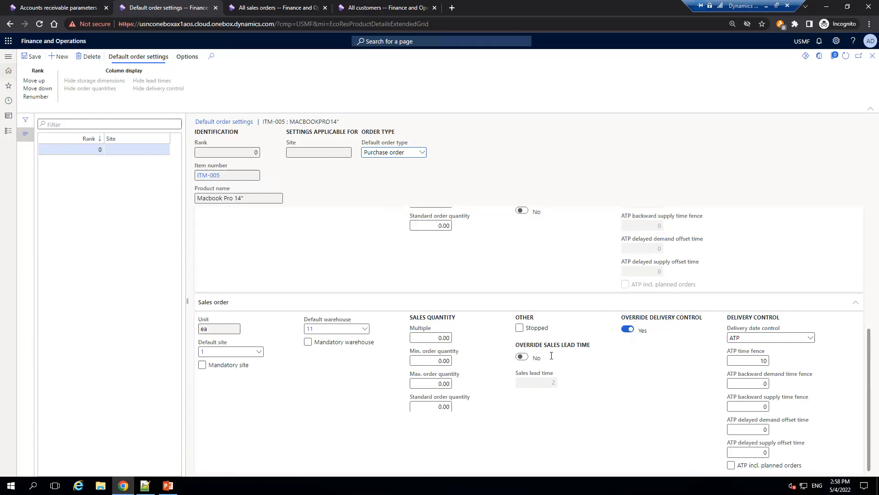
left_click(525, 358)
left_click(626, 330)
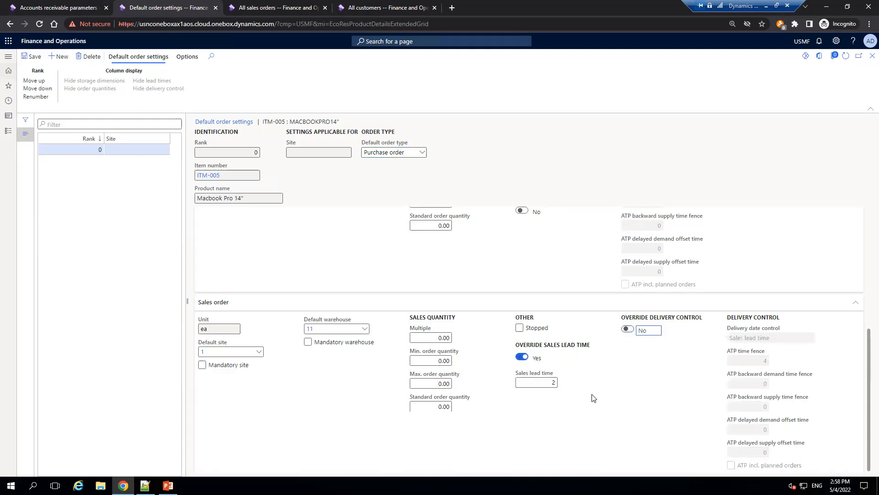
Compare with the shipment parameters, set the sales lead time in ITM-005's sales order settings to 10 and save
left_click(80, 4)
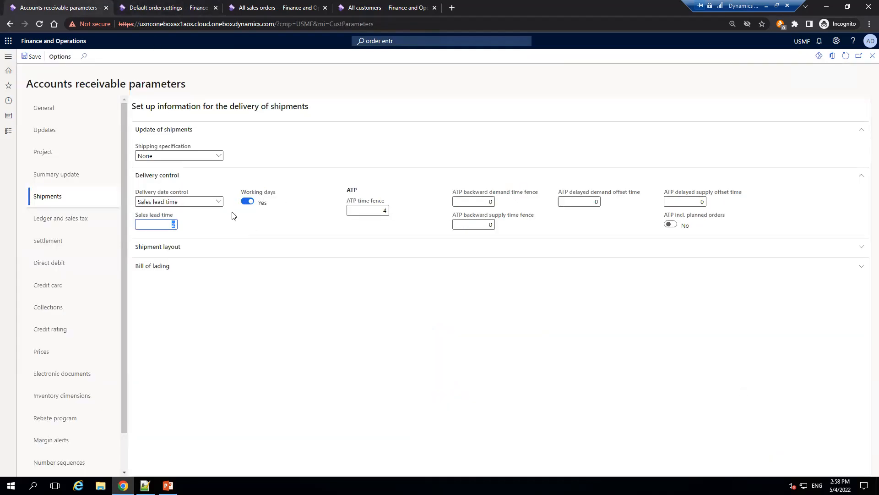
left_click(157, 3)
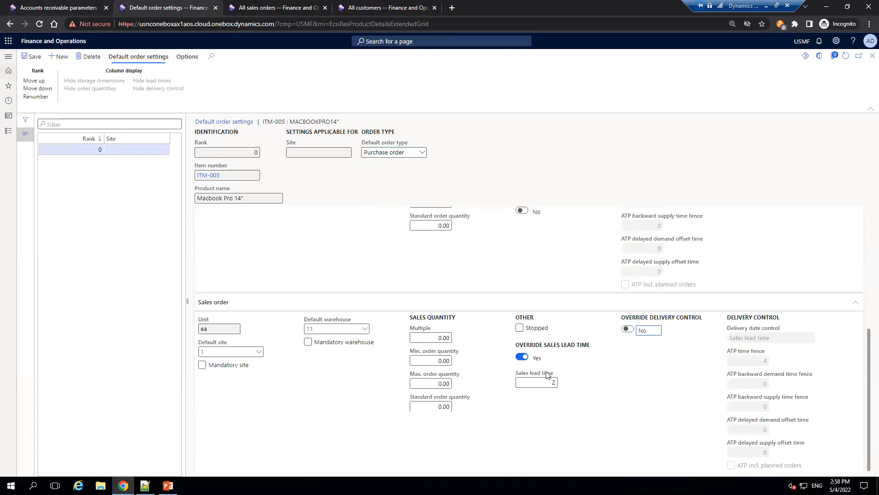
left_click(545, 383)
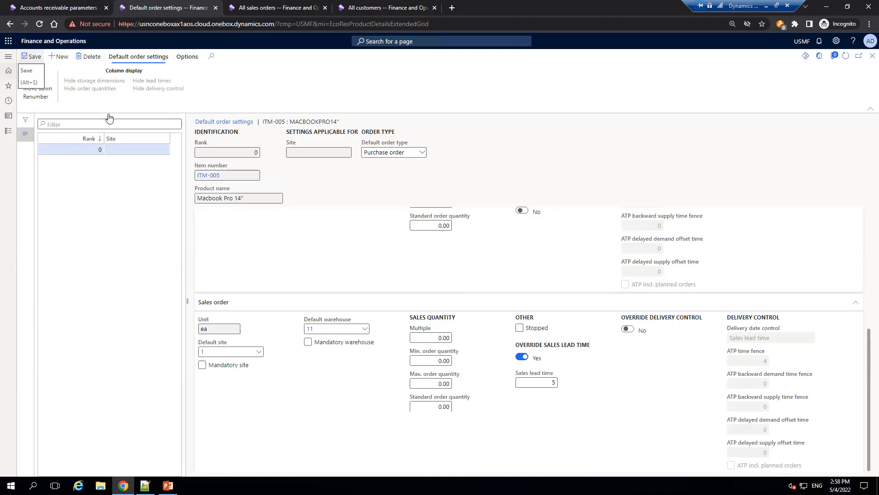
left_click_drag(574, 386, 574, 382)
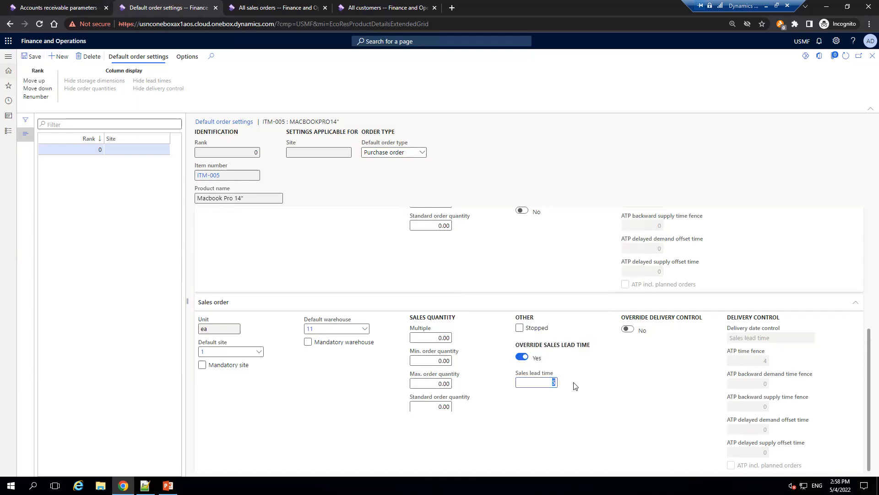
type("10")
left_click(32, 59)
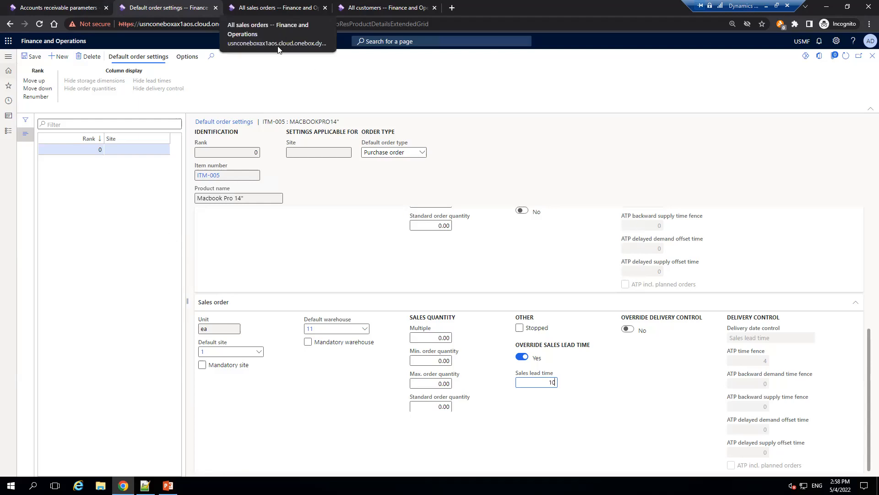
Start a new sales order for customer account BPCL and set its warehouse to 11
left_click(270, 7)
left_click(514, 237)
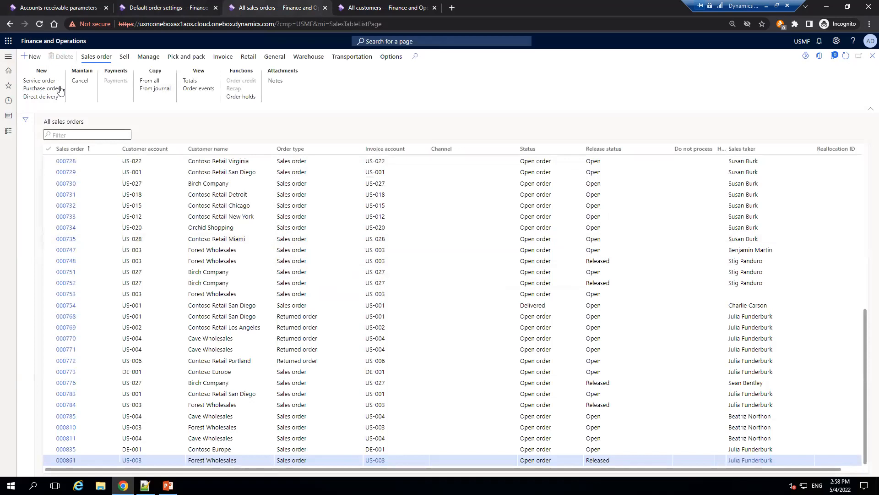
left_click(32, 58)
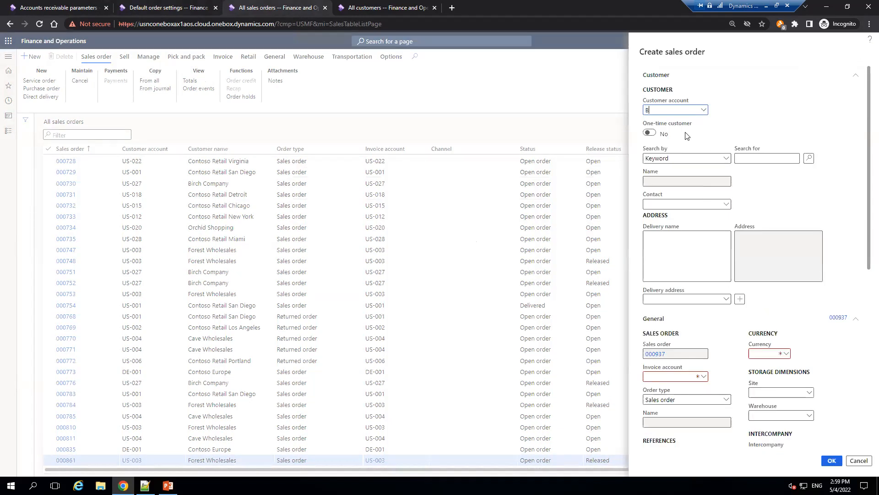
type("L")
key("Tab")
scroll(823, 327, "down", 1)
left_click(768, 371)
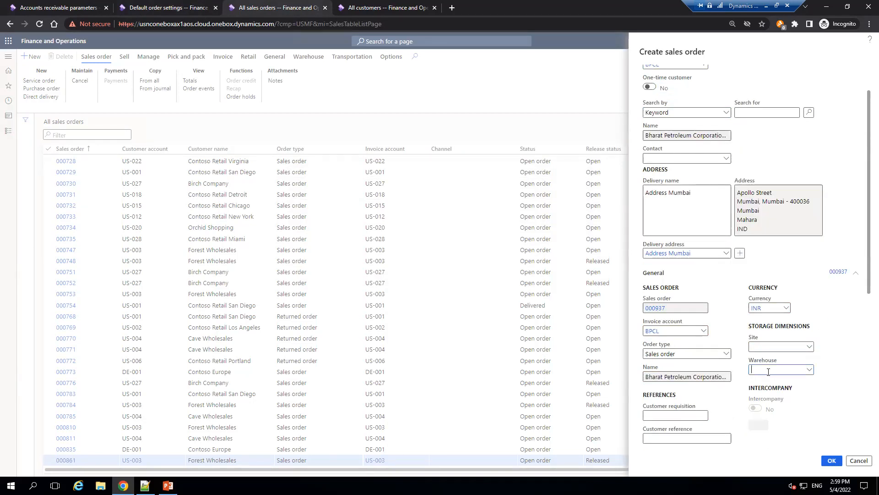
type("11")
key("Tab")
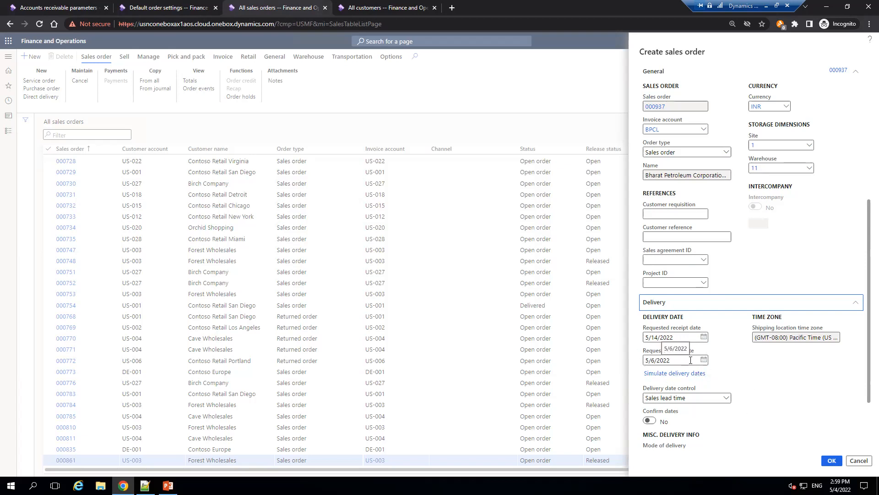
Examine the new order's requested ship and receipt dates against the sales lead time settings and the delivery address
scroll(758, 395, "down", 2)
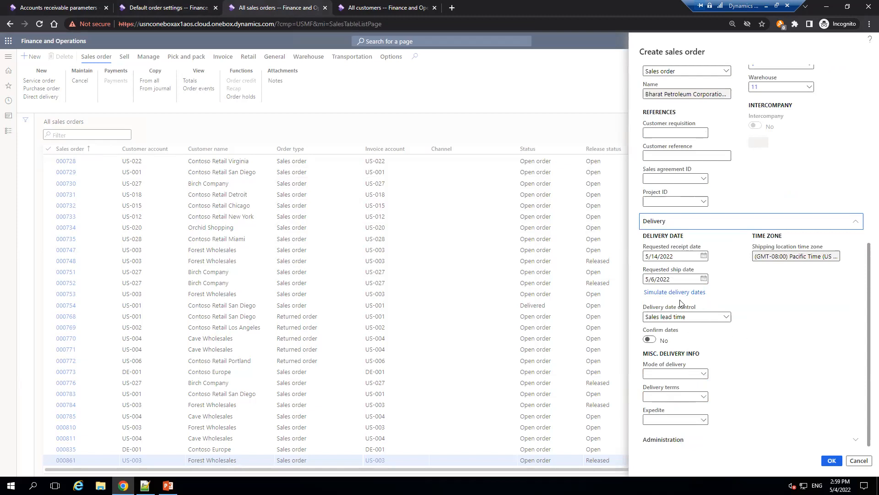
left_click(52, 7)
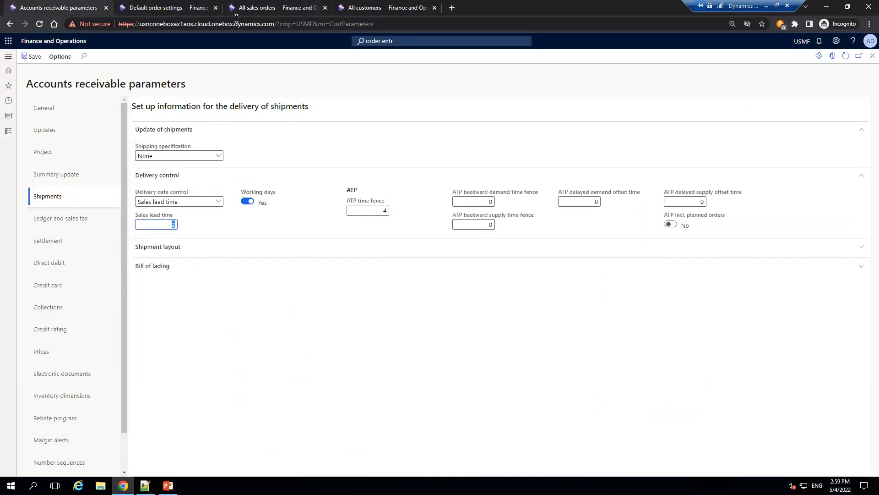
left_click(174, 8)
left_click(250, 7)
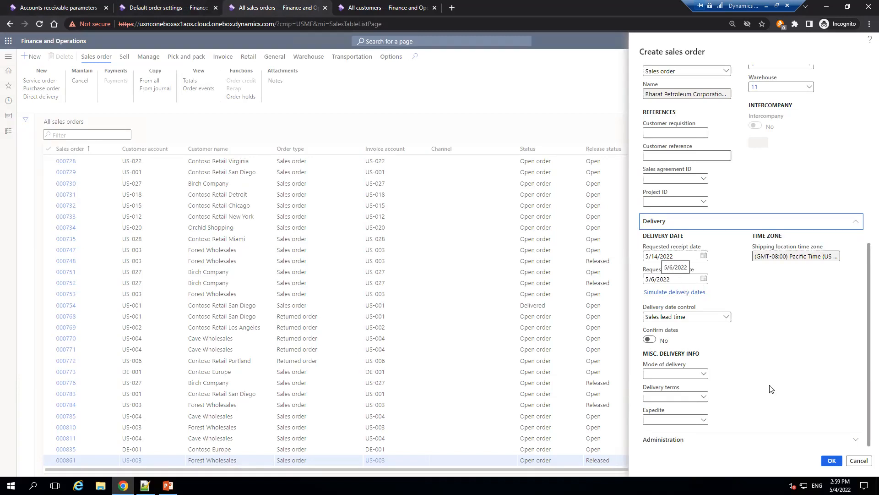
left_click(72, 5)
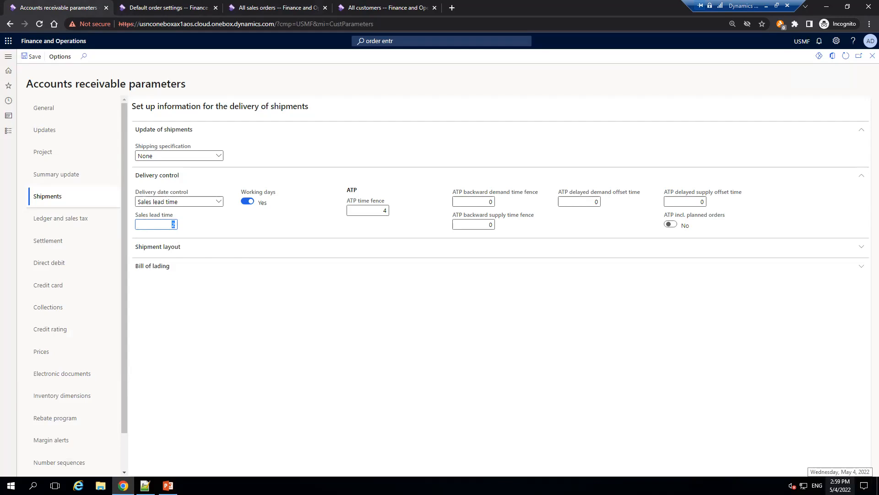
left_click(277, 5)
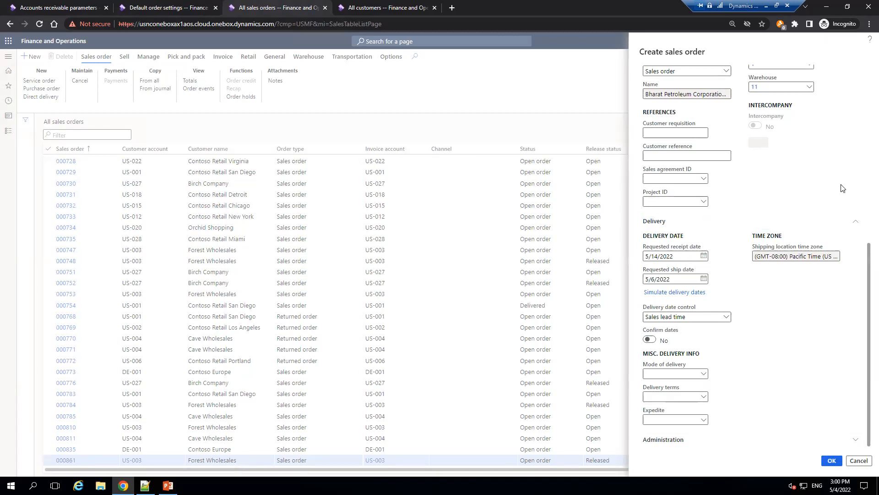
scroll(844, 190, "up", 2)
scroll(834, 235, "up", 1)
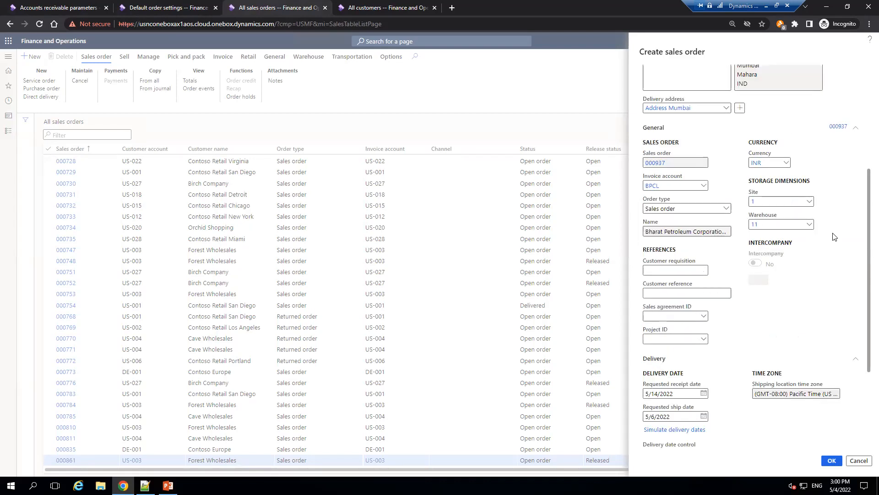
scroll(834, 236, "up", 2)
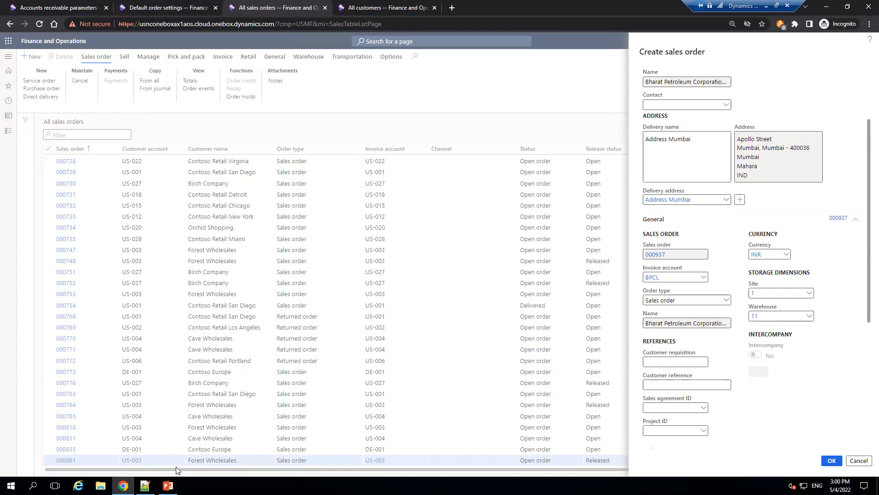
Check the Mumbai transport days for air and road in the p1.txt notes in Notepad++
left_click(145, 485)
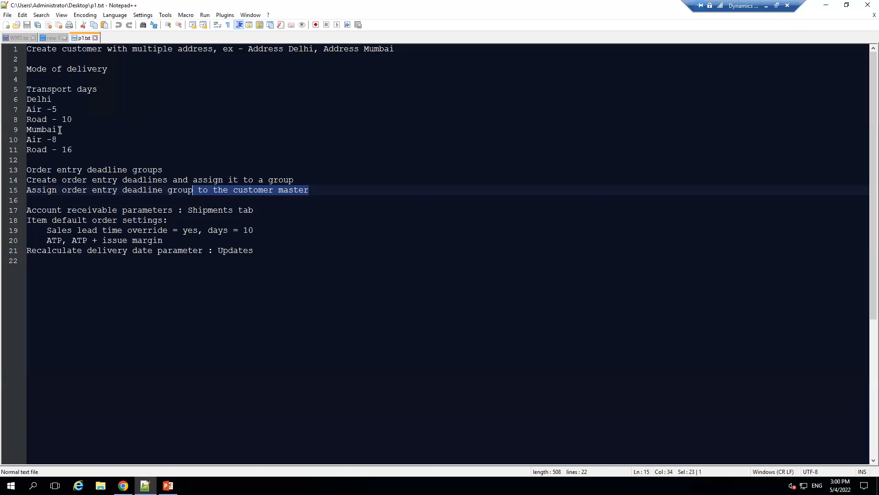
left_click(52, 139)
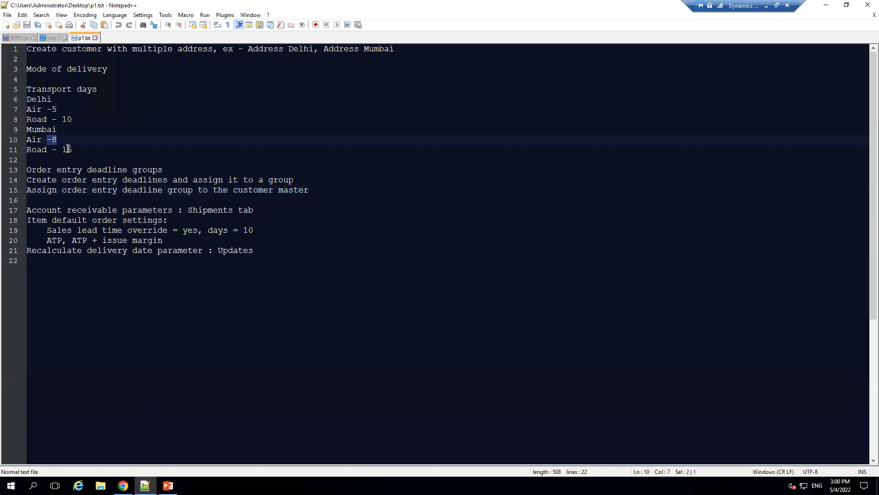
left_click_drag(63, 150, 80, 151)
left_click(71, 138)
left_click_drag(46, 139, 56, 139)
left_click(31, 129)
left_click_drag(31, 129, 61, 141)
Switch back to the new sales order in Dynamics 365 and change its delivery address to Address Delhi
key("alt+Tab")
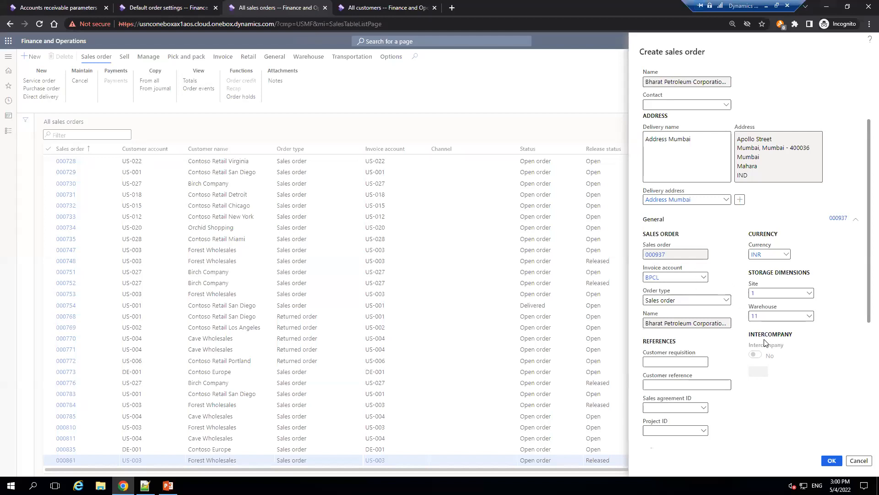
scroll(781, 364, "down", 3)
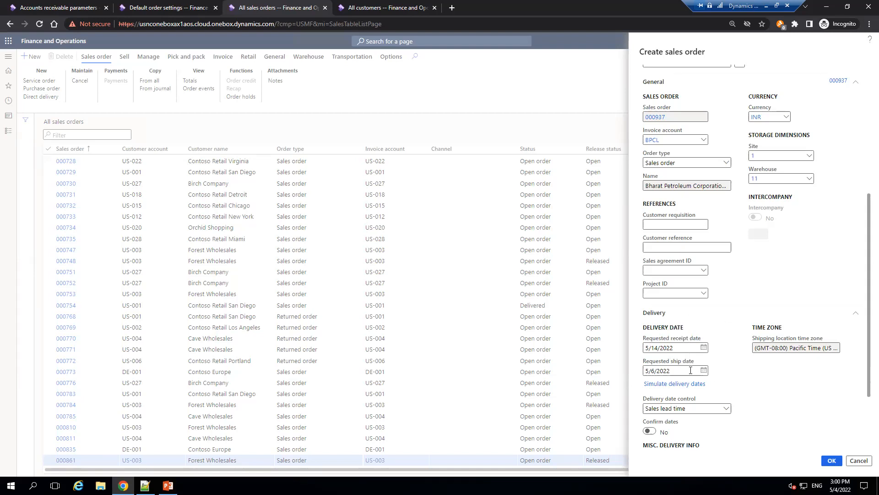
scroll(754, 250, "up", 1)
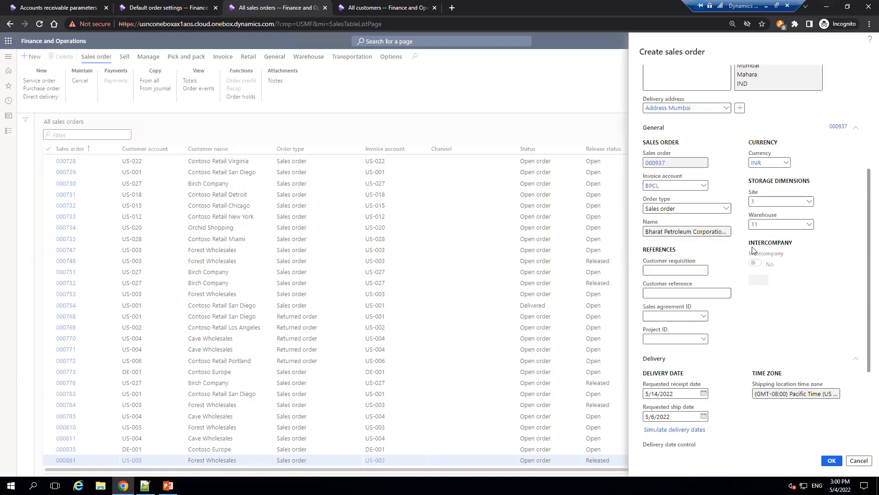
left_click(726, 108)
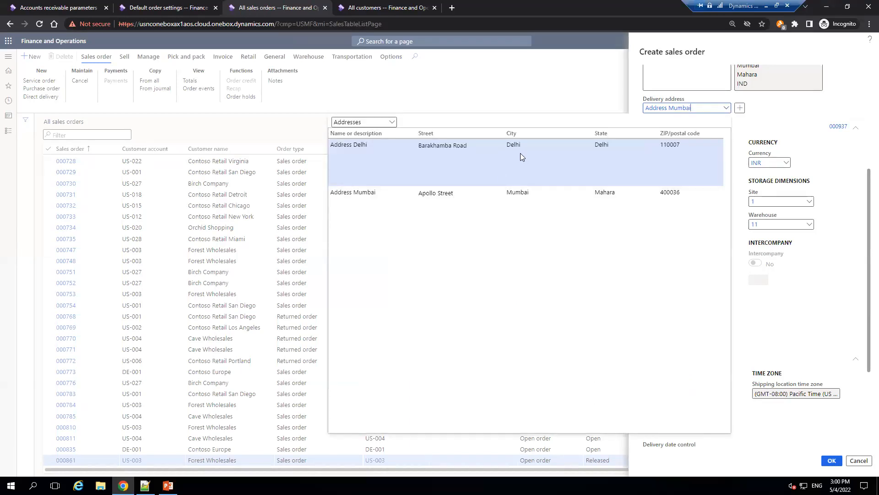
left_click(700, 171)
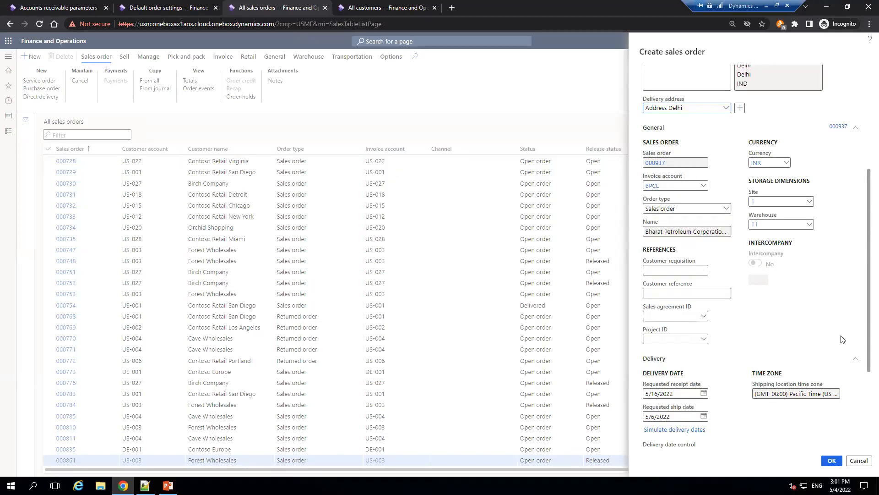
Compare the recalculated dates with Delhi's road transport days in p1.txt, and check the lead time and transport days in the delivery date simulation
scroll(818, 347, "down", 1)
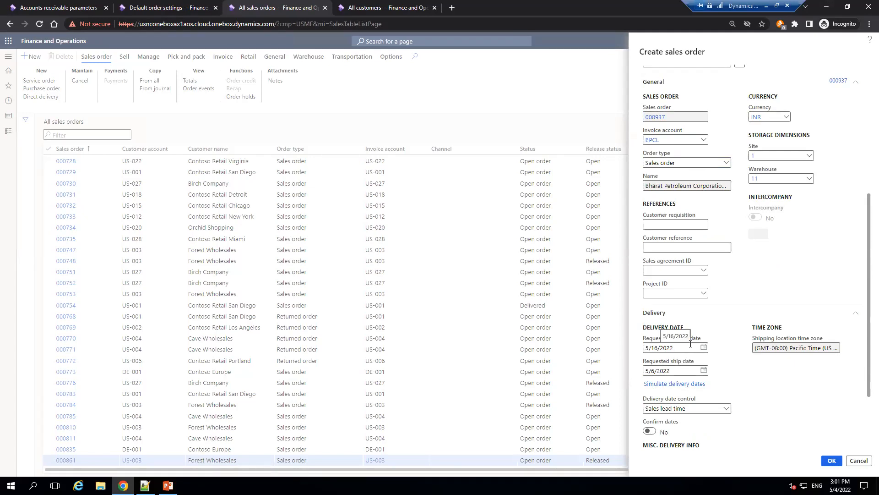
left_click(144, 484)
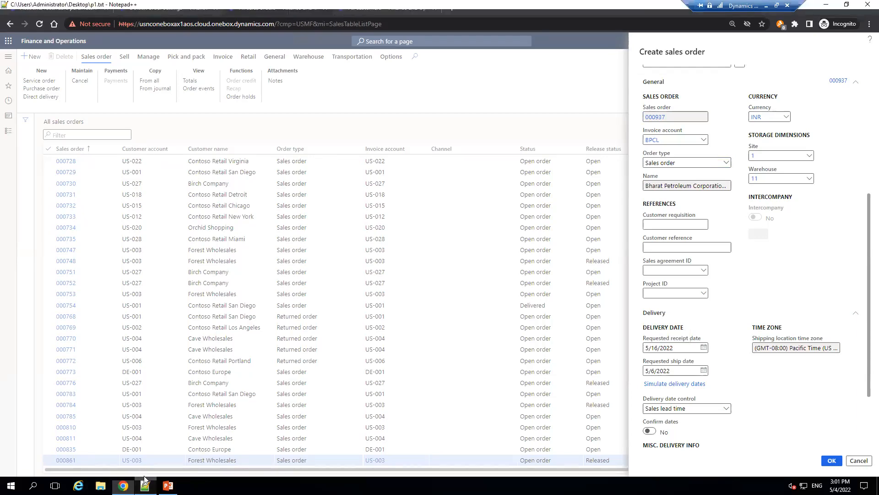
left_click_drag(80, 120, 12, 119)
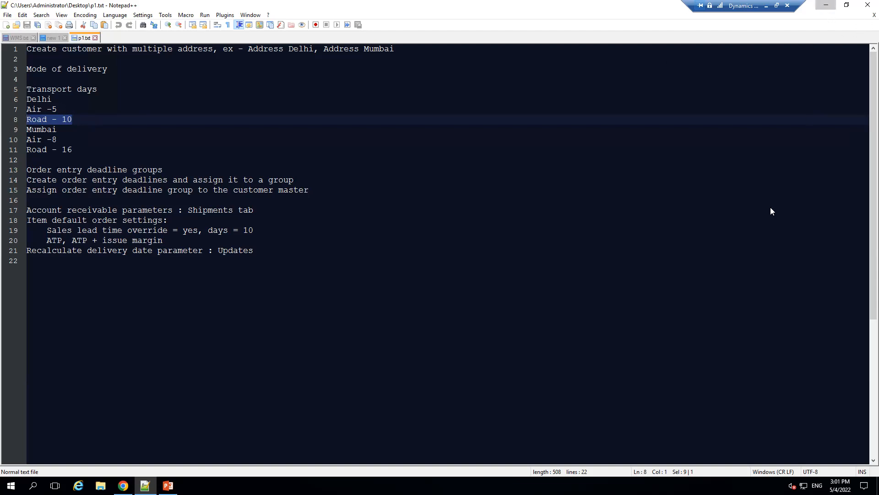
key("alt+Tab")
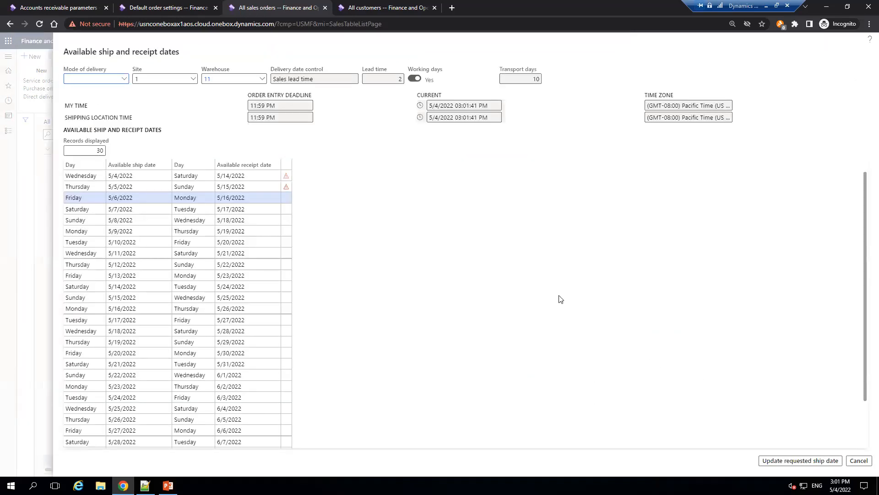
left_click(402, 79)
left_click(540, 79)
left_click(859, 460)
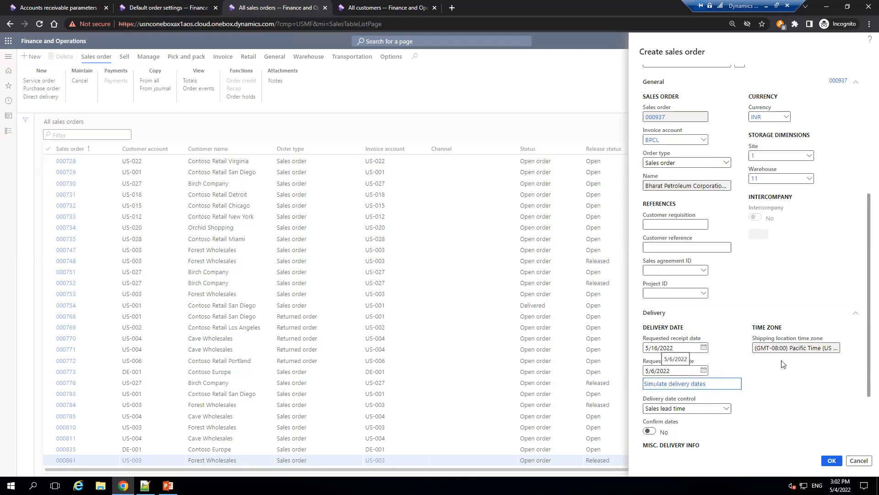
Create the sales order and add a line for item ITM-005 with quantity 12
left_click(830, 461)
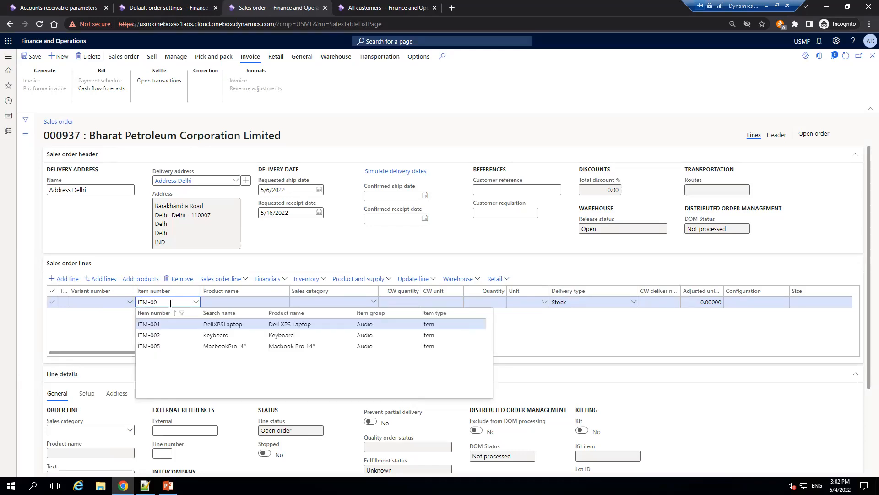
key("Tab")
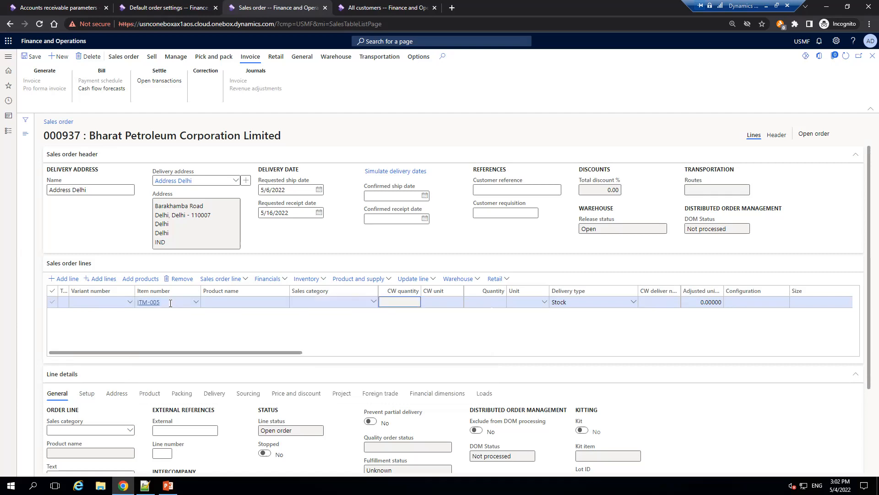
type("12")
key("Tab")
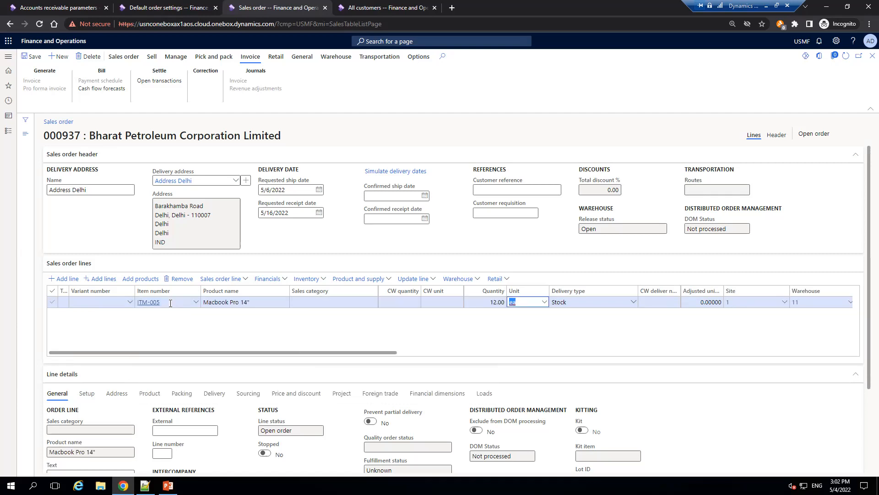
left_click(169, 302)
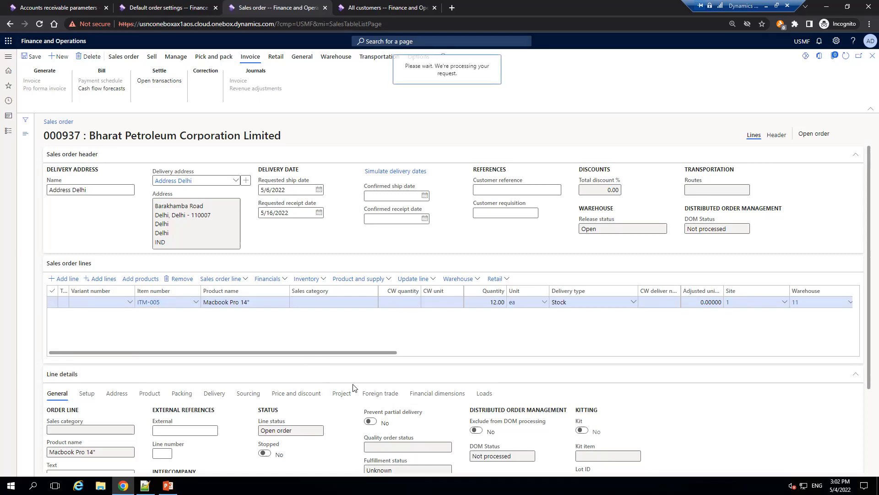
Compare the order line's requested ship and receipt dates with the sales lead time in ITM-005's default order settings
scroll(386, 397, "down", 2)
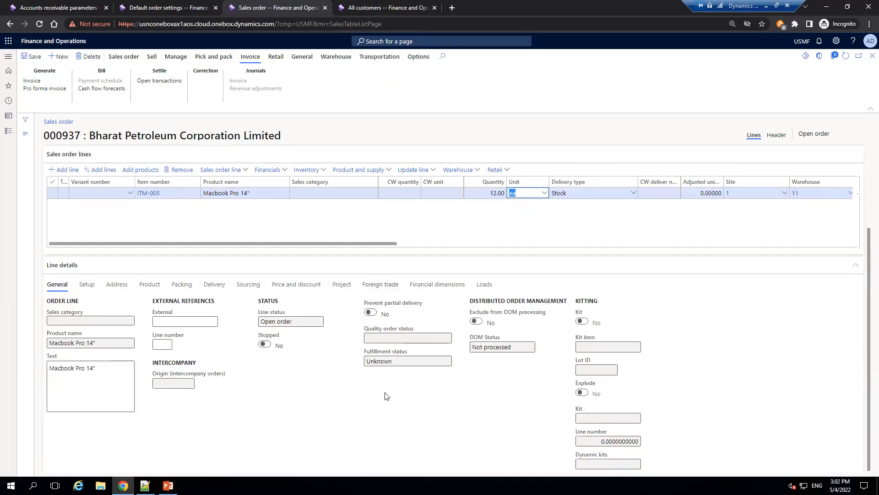
left_click(216, 285)
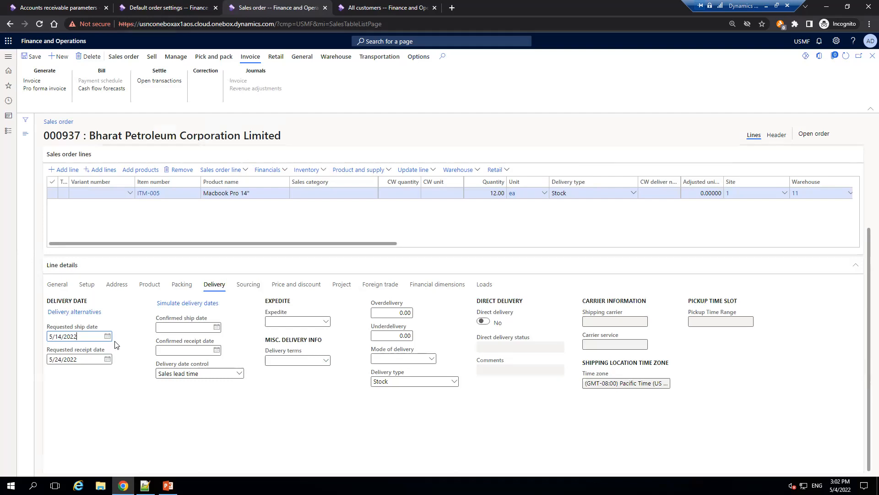
left_click(181, 5)
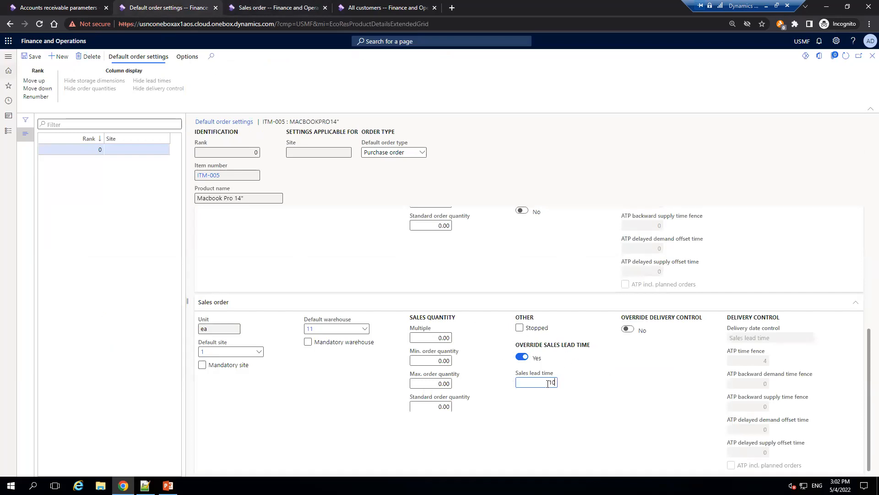
left_click_drag(541, 386, 574, 391)
left_click(308, 5)
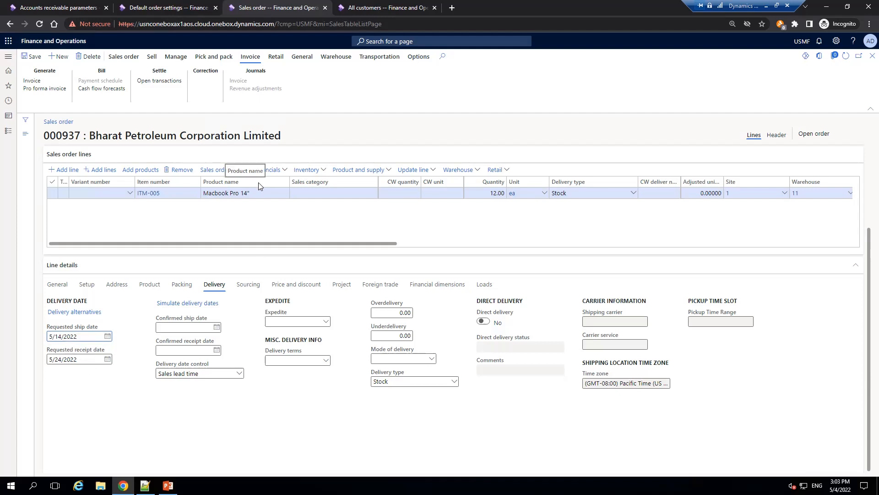
Check Delhi's road transport days in the p1.txt notes in Notepad++ against the line's requested receipt date
left_click(145, 485)
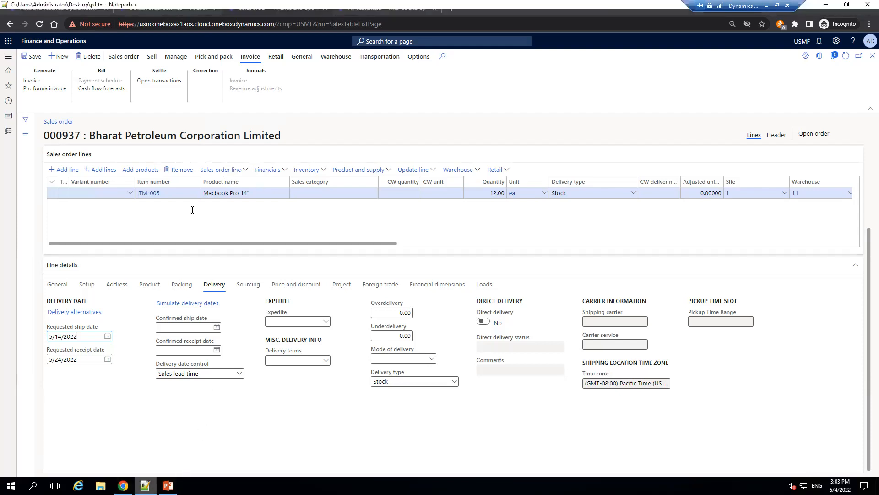
left_click_drag(77, 115, 15, 120)
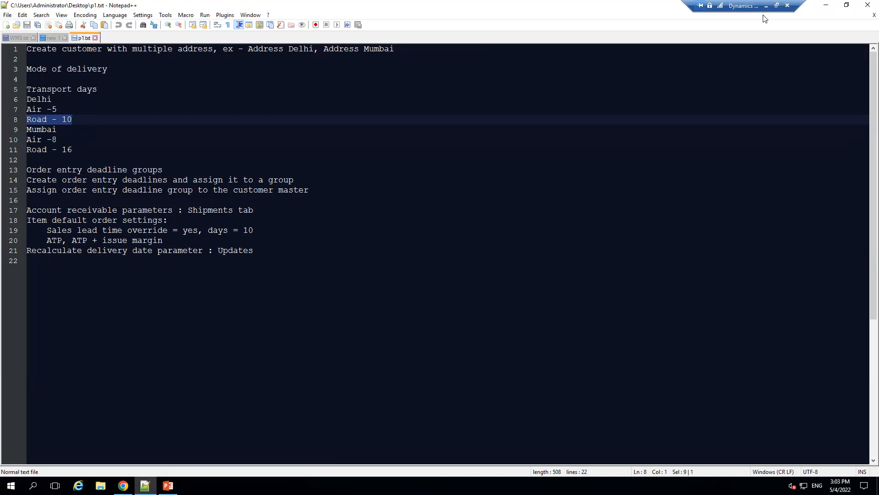
left_click(824, 9)
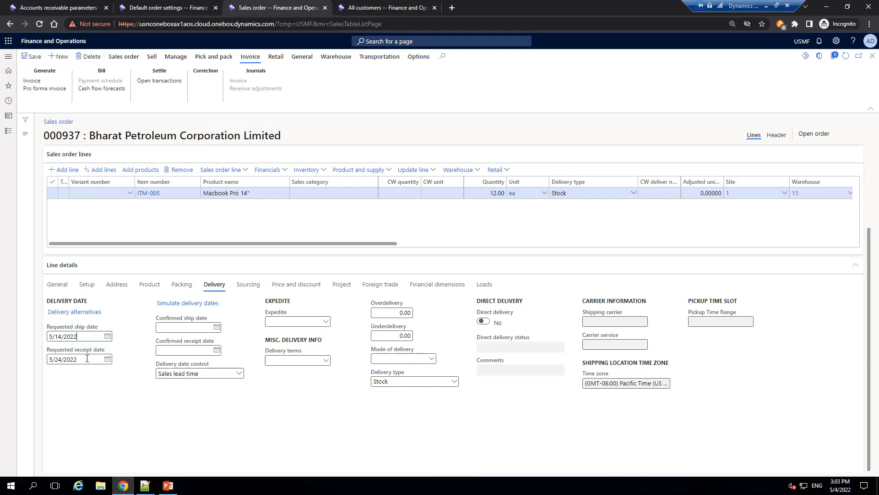
Set the ITM-005 line quantity to 2 and save the sales order
scroll(507, 267, "up", 1)
scroll(508, 267, "down", 1)
left_click(485, 196)
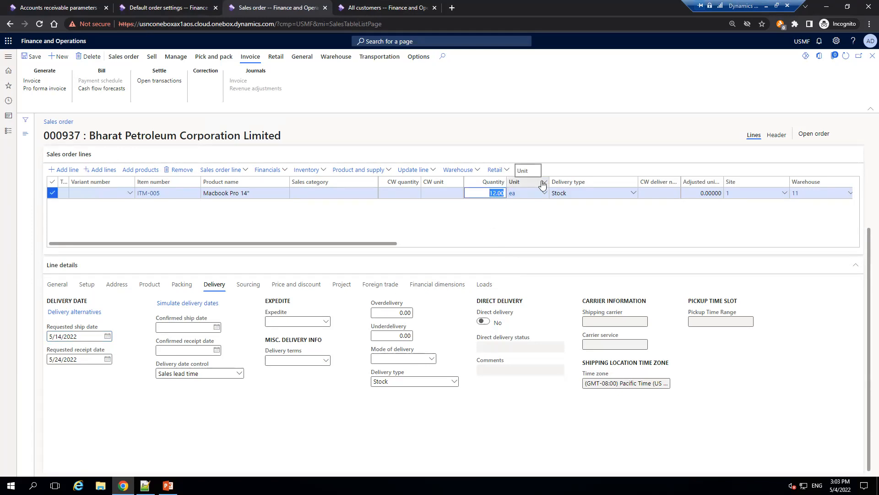
type("2")
key("Tab")
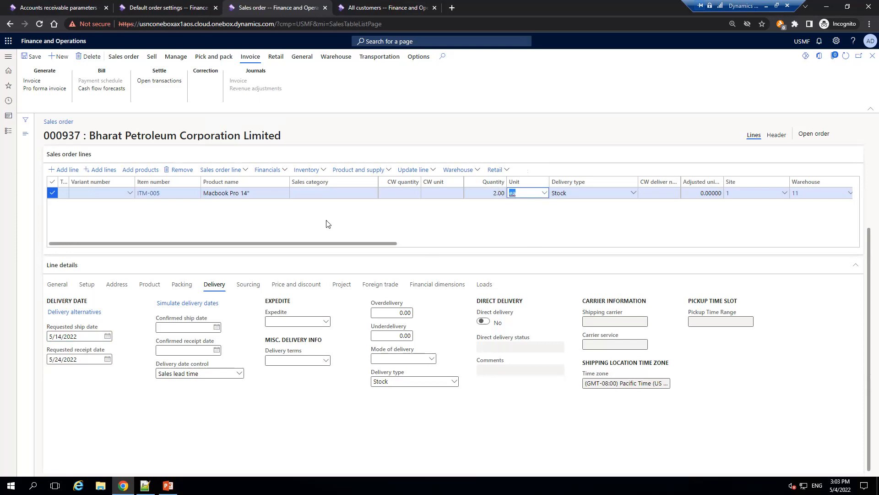
left_click(33, 57)
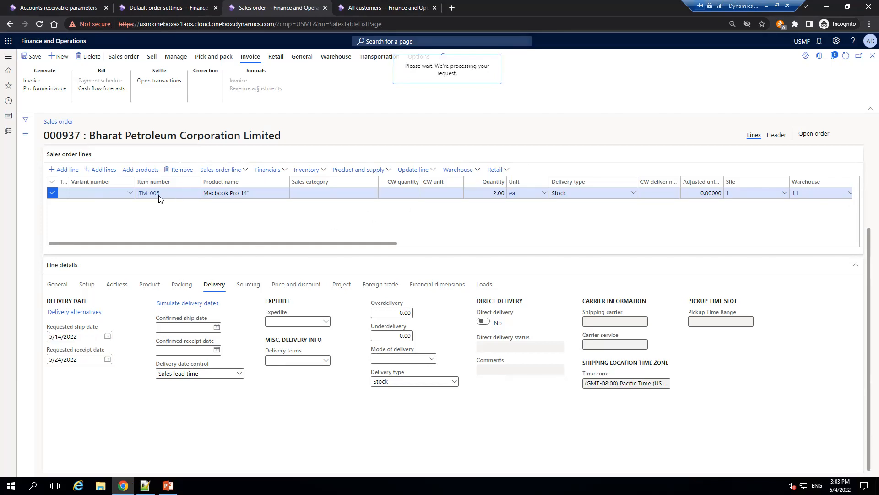
Check the physical inventory and available physical quantity of ITM-005 in its on-hand inventory, and return to the sales order
left_click(184, 9)
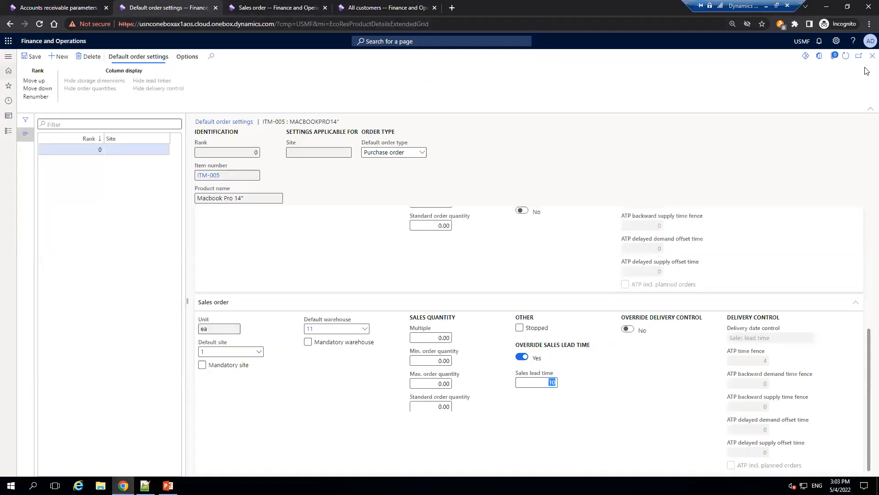
left_click(872, 56)
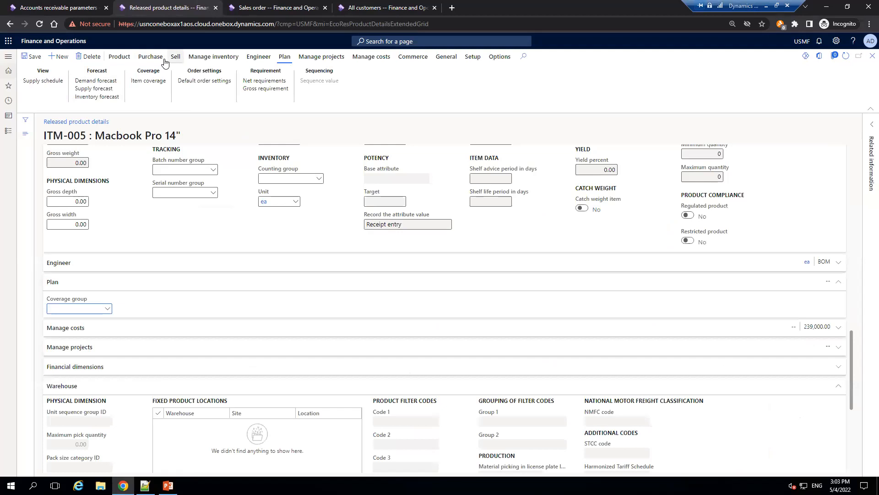
left_click(194, 59)
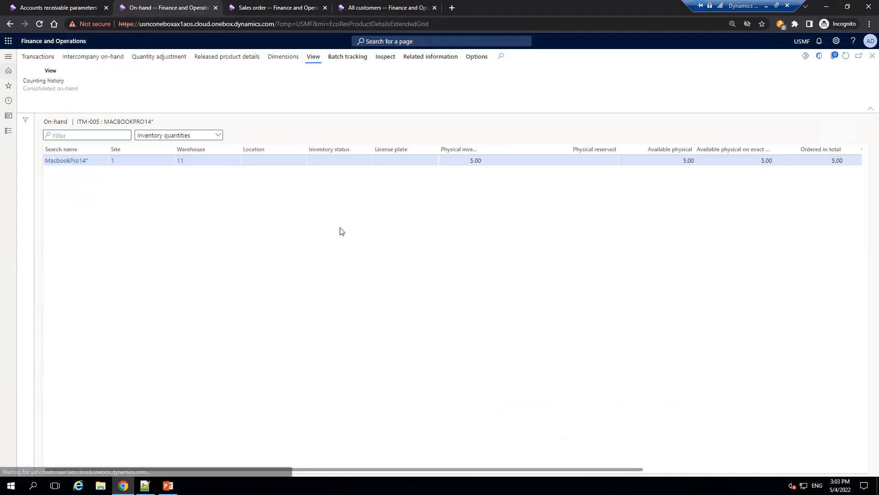
left_click(465, 159)
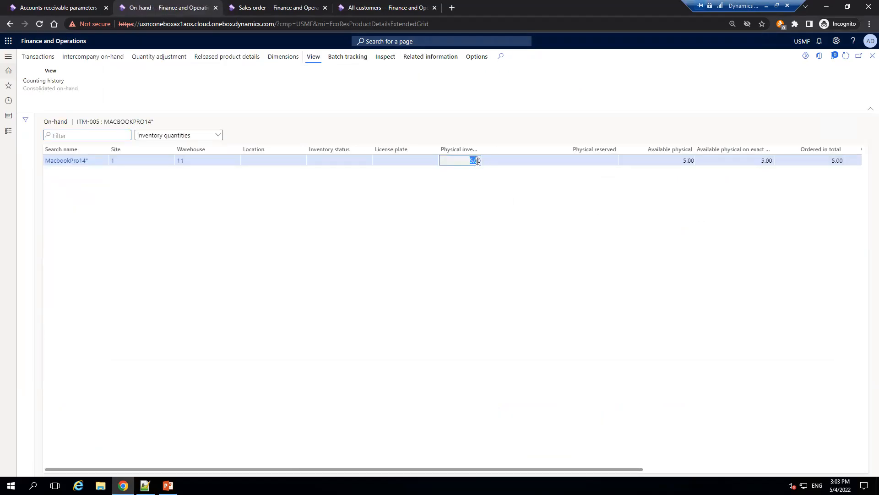
left_click(682, 160)
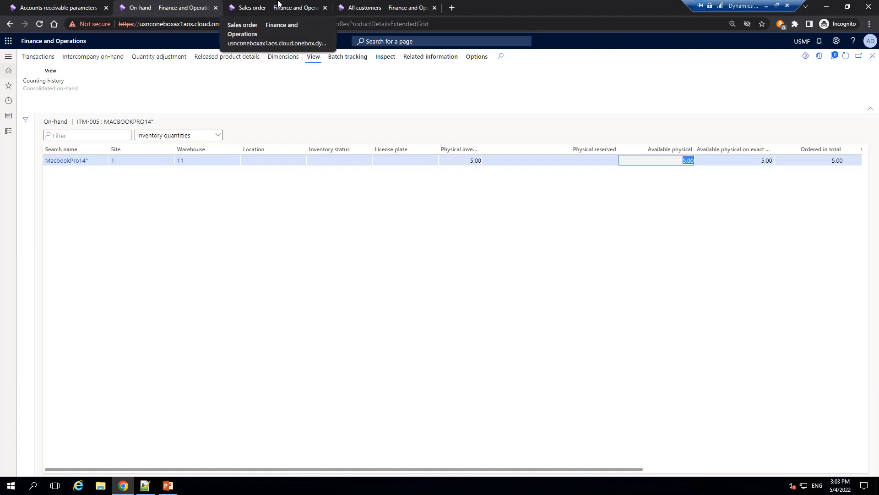
left_click(297, 6)
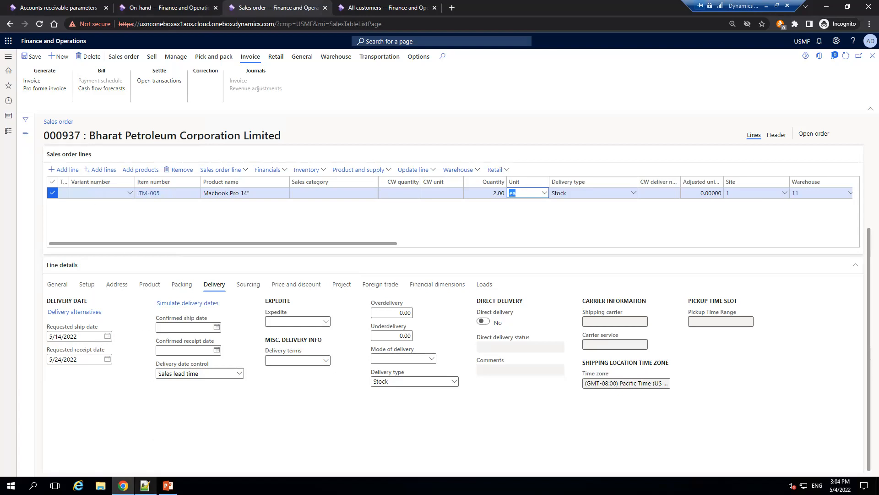
Check the recalculate delivery date note in p1.txt and open the Updates section of the accounts receivable parameters
left_click(63, 4)
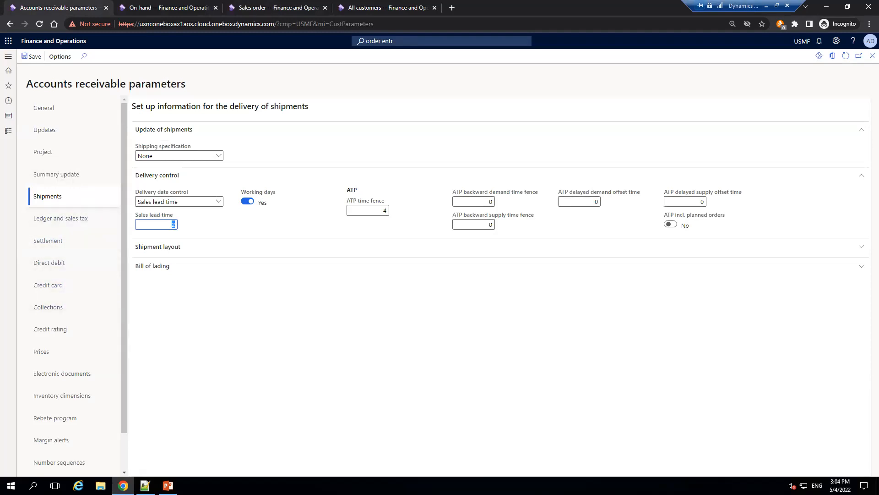
key("alt+Tab")
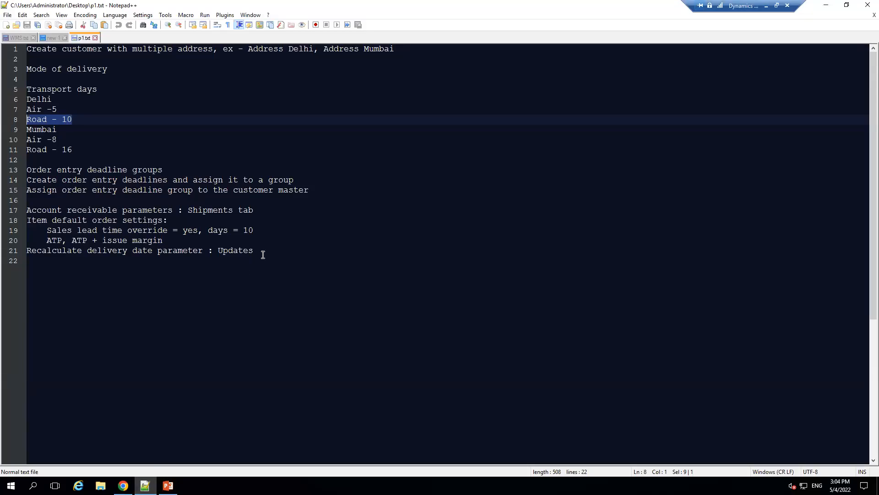
left_click_drag(255, 250, 38, 249)
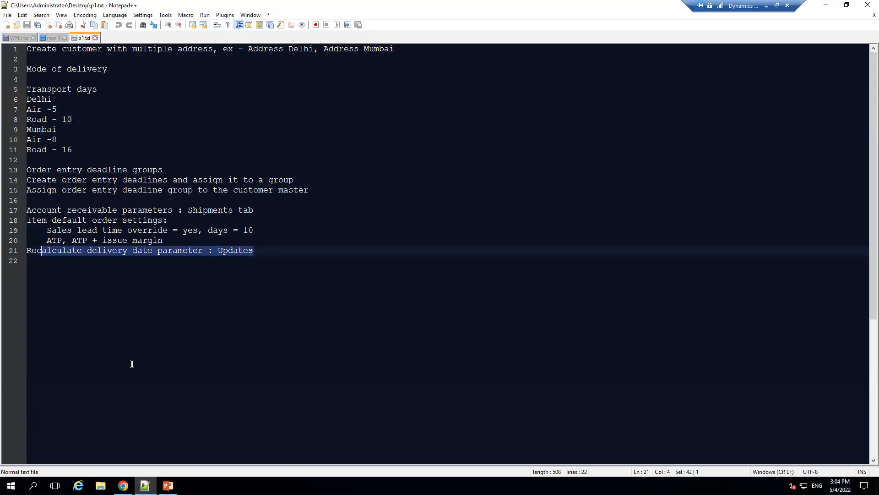
left_click(123, 485)
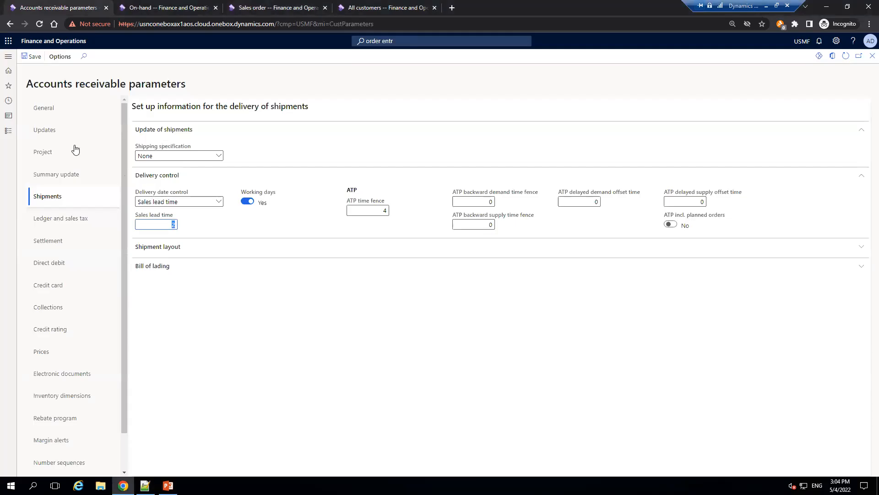
left_click(68, 133)
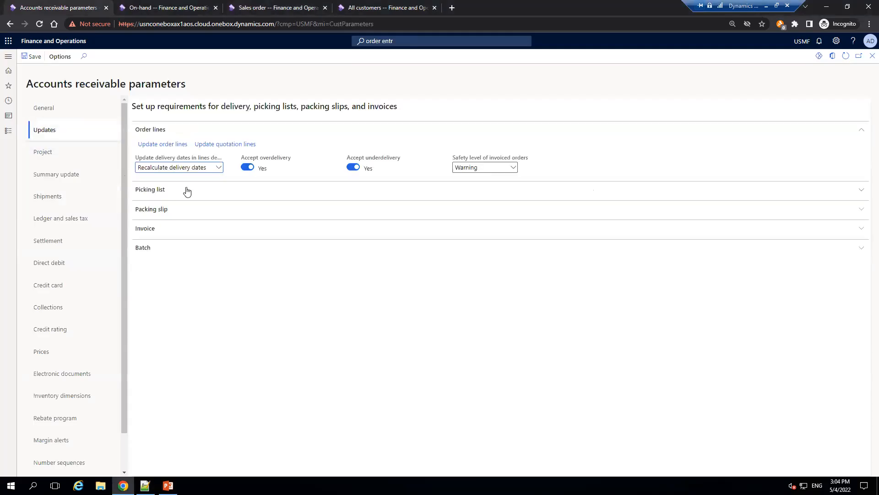
Select Recalculate delivery dates for updating delivery dates in order lines and save the accounts receivable parameters
left_click(216, 170)
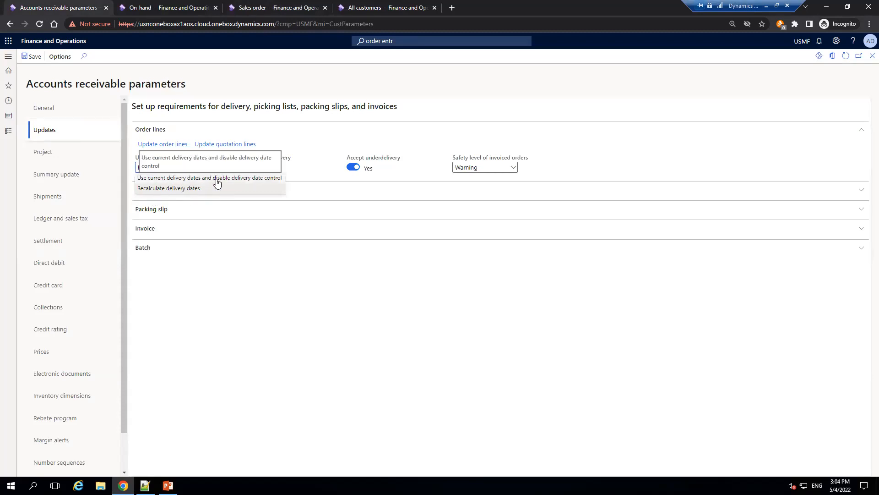
left_click(202, 189)
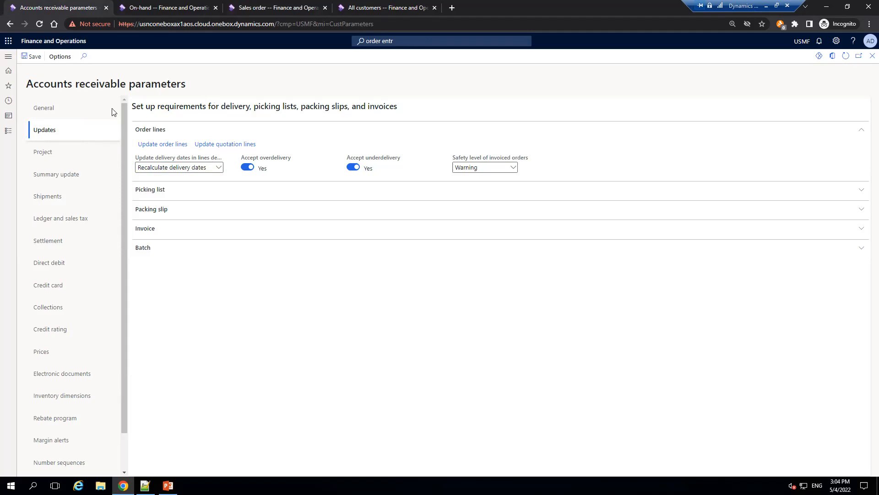
left_click(35, 59)
left_click(275, 12)
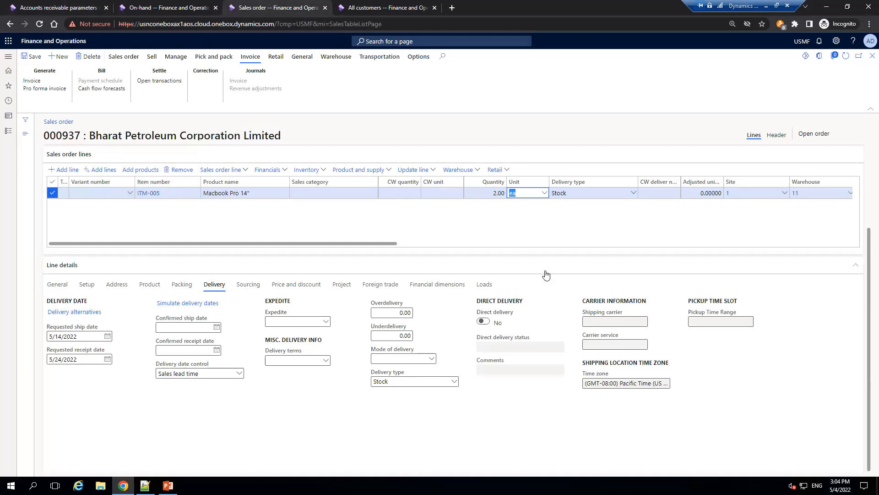
left_click(198, 14)
left_click(45, 6)
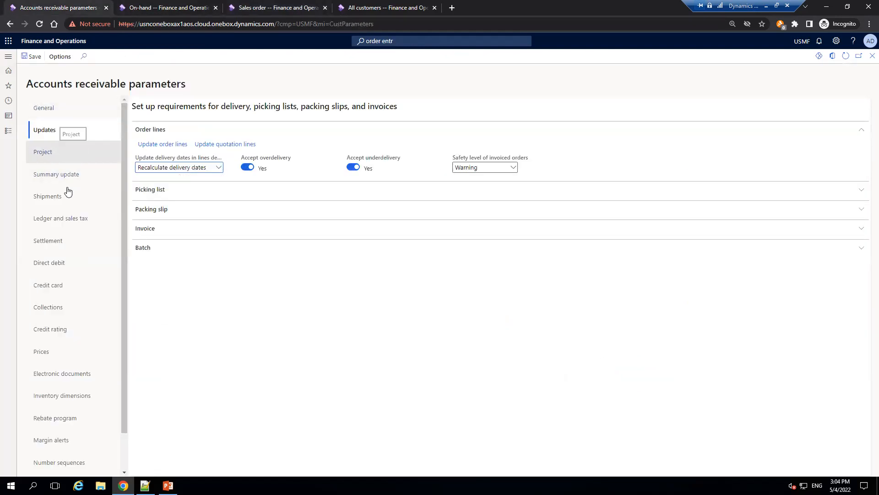
Set the delivery date control to ATP in the Shipments section of the accounts receivable parameters and save
left_click(64, 197)
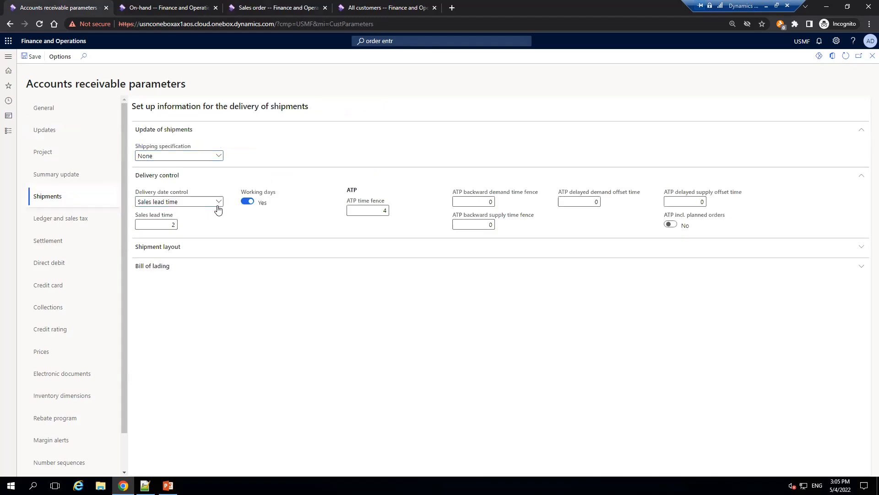
left_click(218, 208)
left_click(152, 233)
left_click(375, 212)
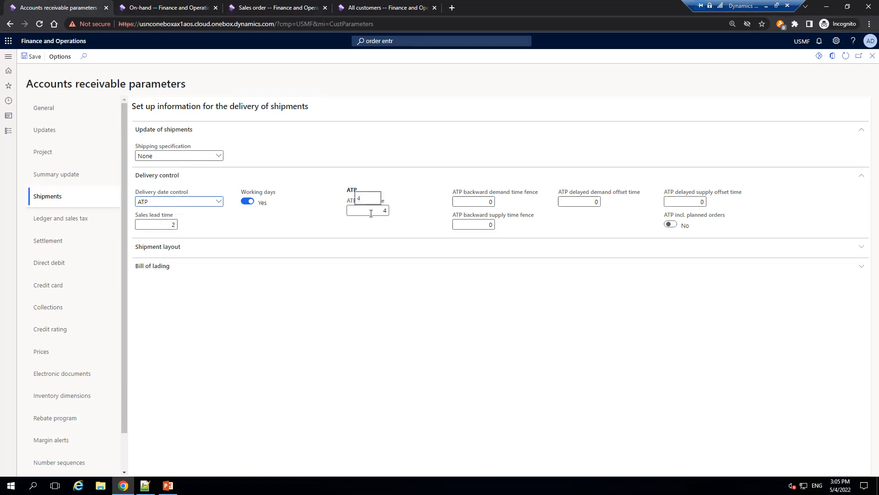
left_click(31, 56)
left_click(381, 213)
Check the physical inventory and available physical quantity of ITM-005 in its on-hand inventory
left_click(172, 4)
left_click(652, 201)
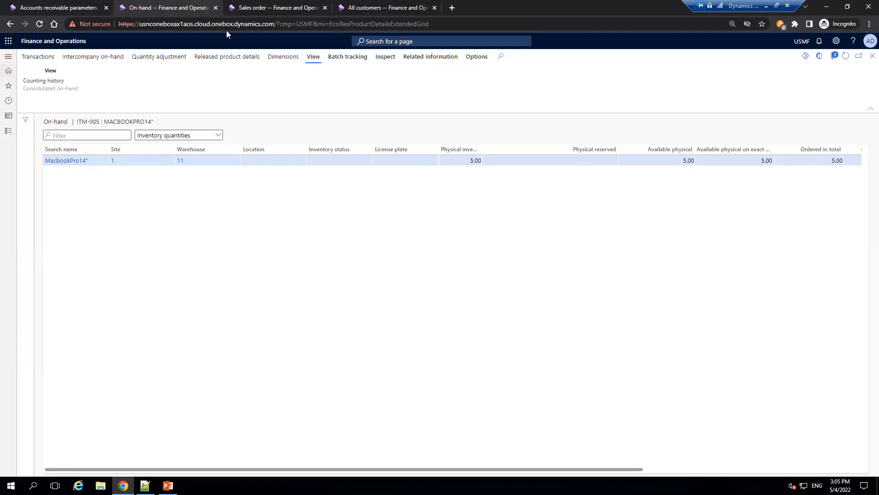
Remove the ITM-005 line from the BPCL sales order and delete the order
left_click(282, 9)
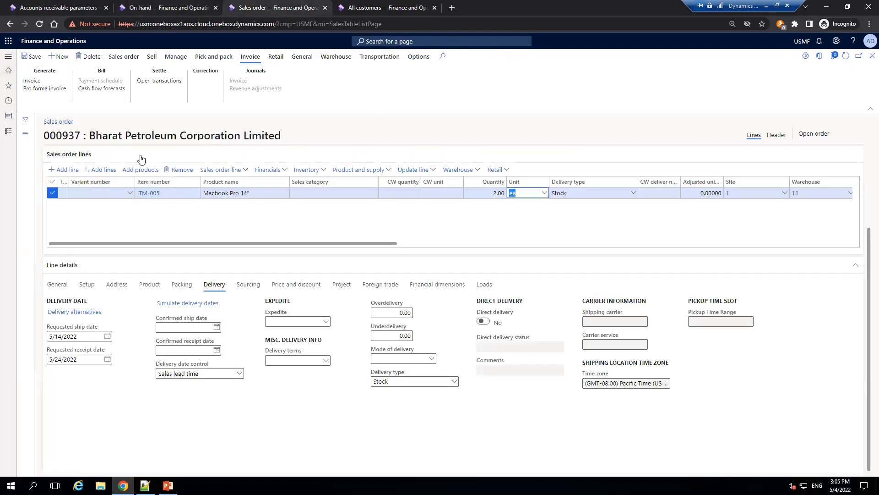
left_click(181, 170)
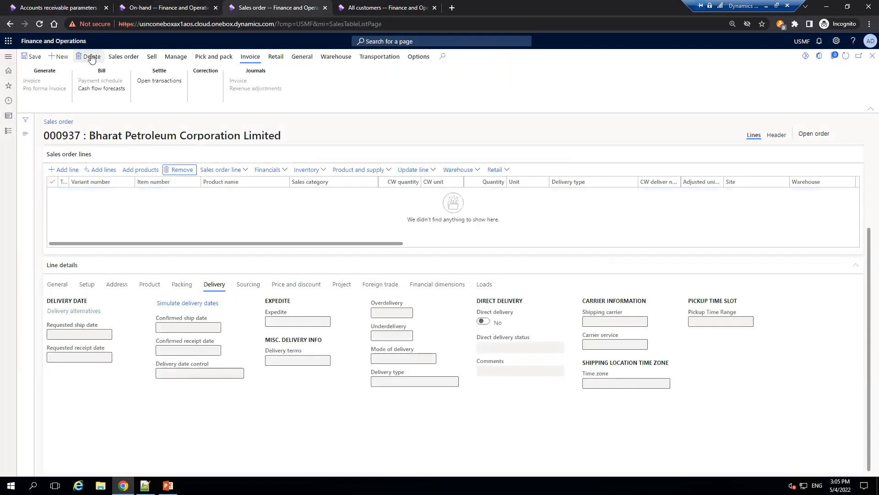
key("alt+Delete")
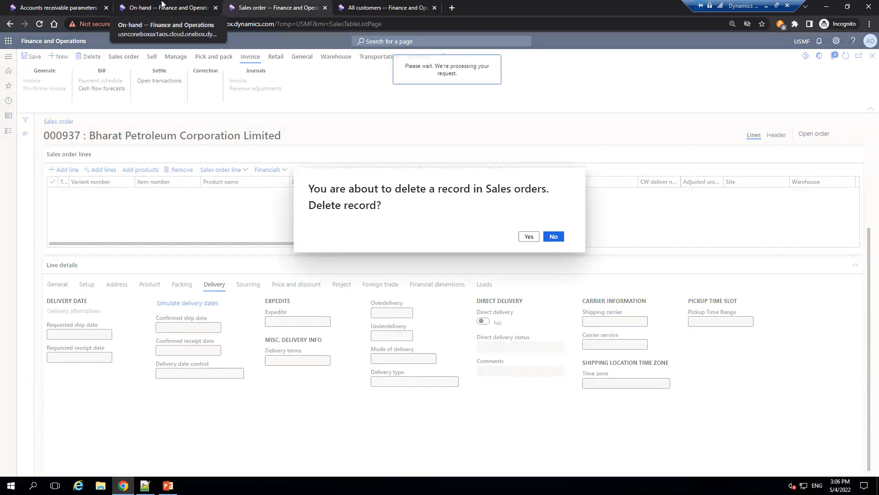
In ITM-005's default order settings for sales orders, turn off the sales lead time override and turn on the delivery control override
left_click(161, 6)
left_click(870, 56)
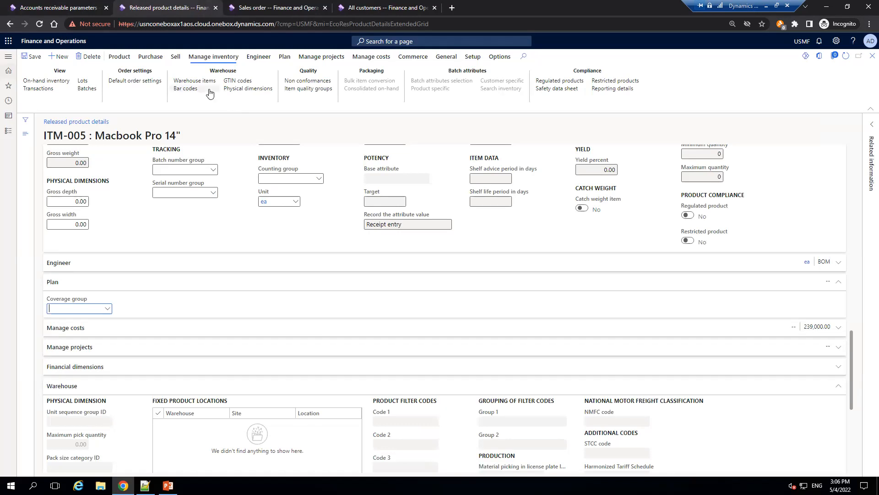
left_click(133, 82)
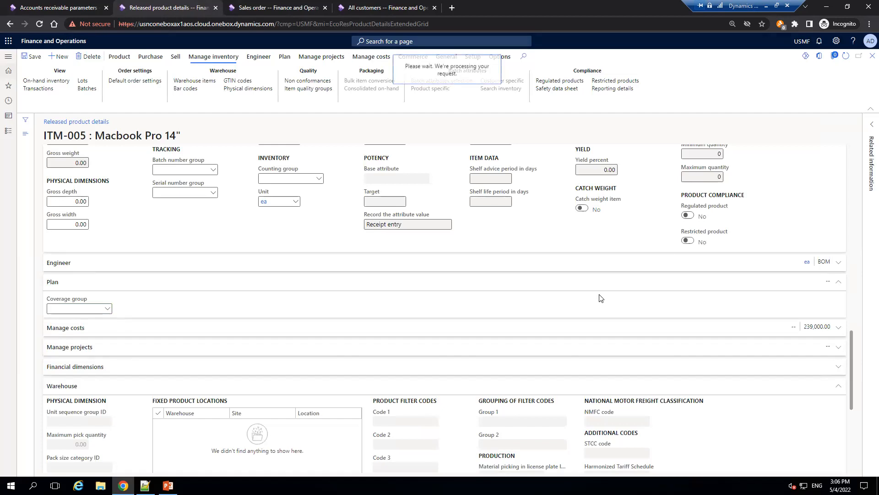
scroll(460, 362, "down", 1)
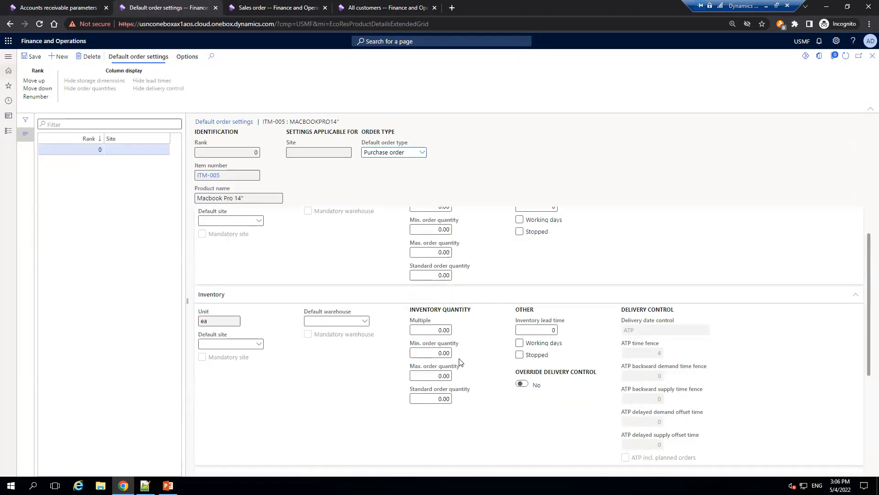
scroll(460, 362, "down", 4)
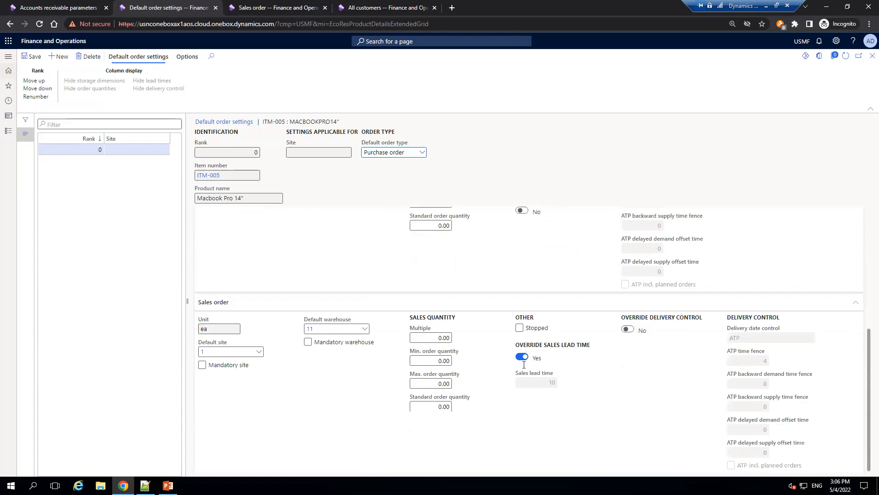
left_click(521, 359)
left_click(627, 328)
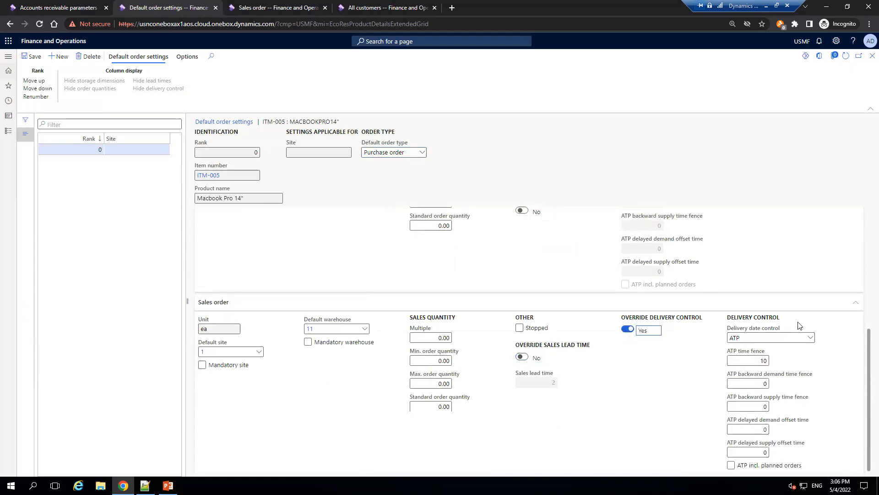
Compare the ATP time fence in the accounts receivable parameters with ITM-005's sales order setting, and save both pages
left_click(58, 8)
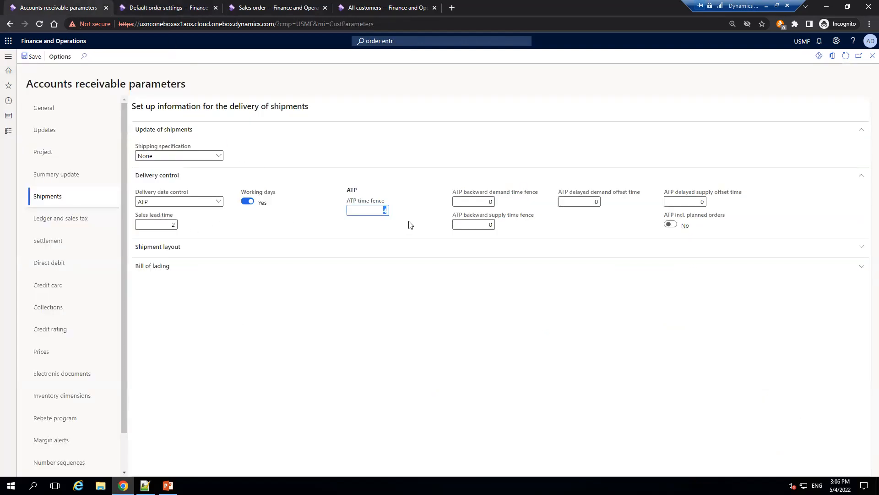
left_click(31, 56)
left_click(148, 6)
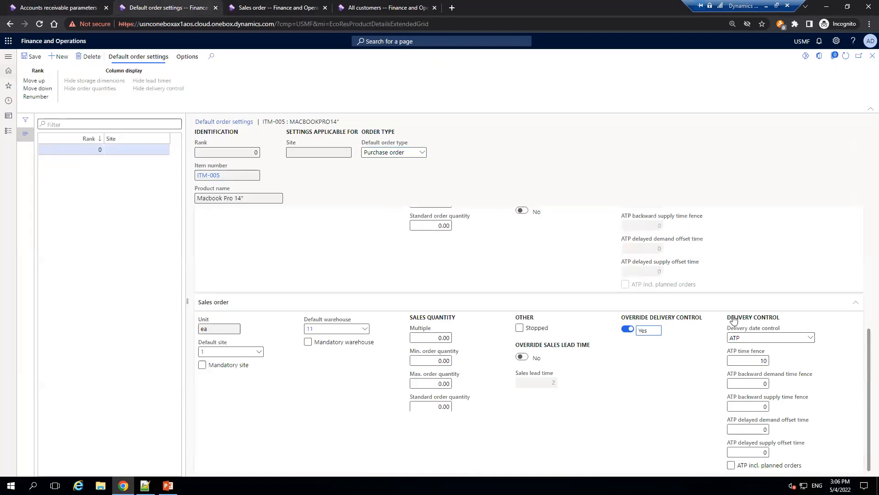
left_click(750, 362)
left_click(31, 57)
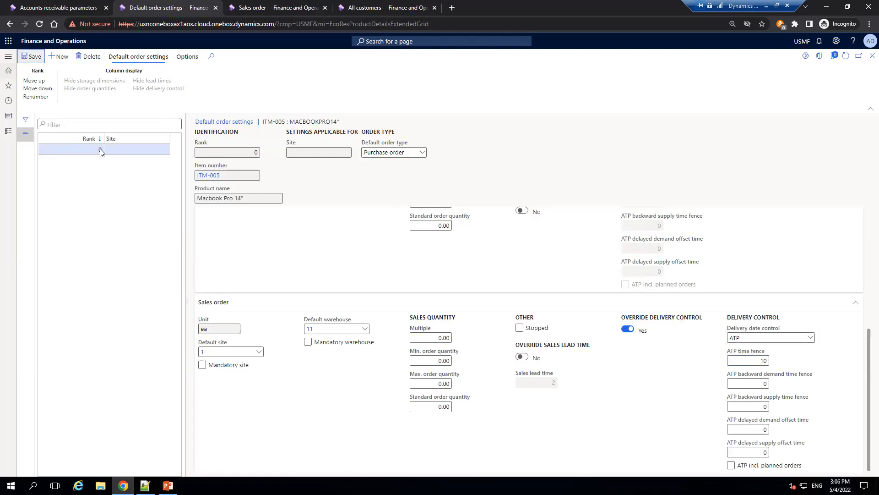
left_click(766, 360)
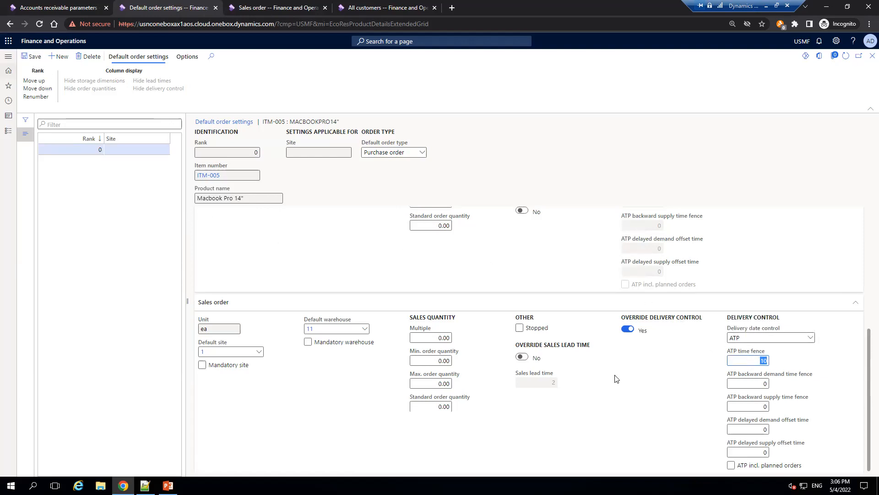
Create a sales order for customer account BPCL with site 1, warehouse 11 and delivery date control ATP
left_click(271, 12)
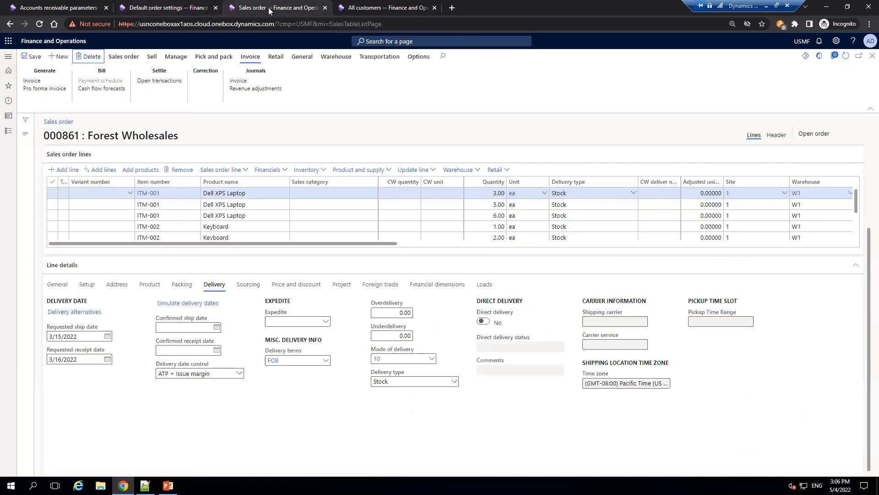
left_click(55, 60)
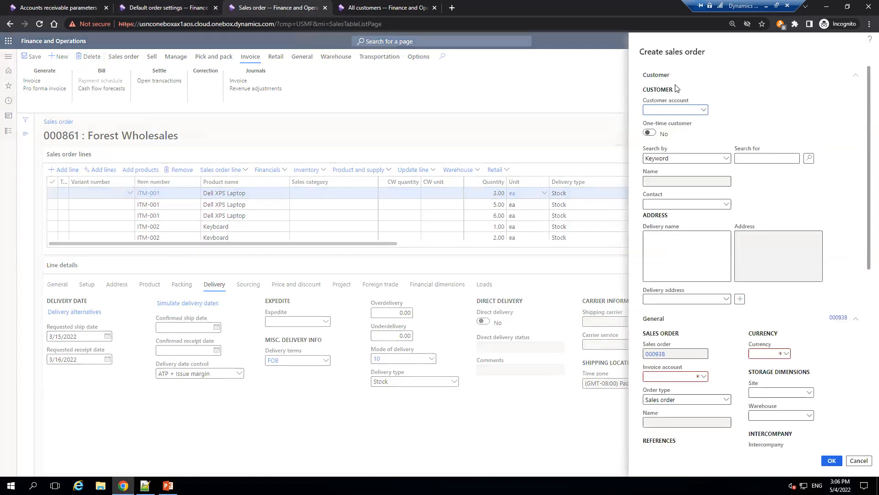
type("BPCL")
key("Tab")
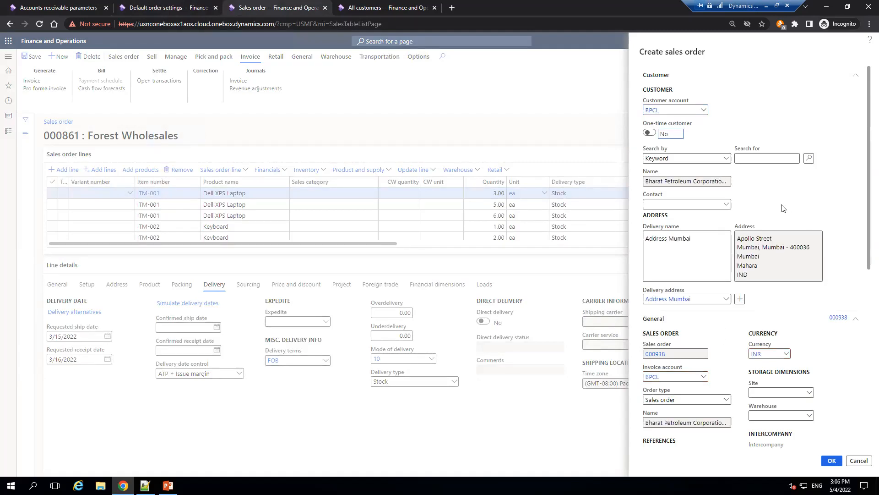
scroll(684, 291, "down", 2)
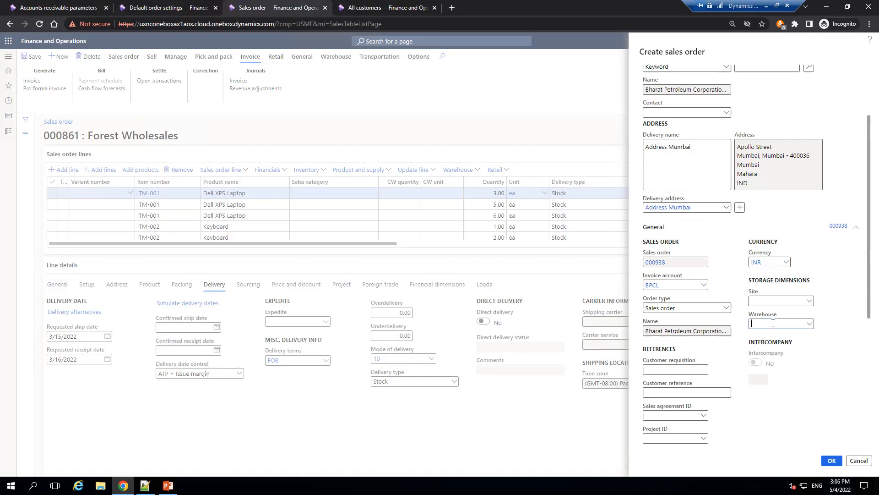
scroll(763, 315, "down", 4)
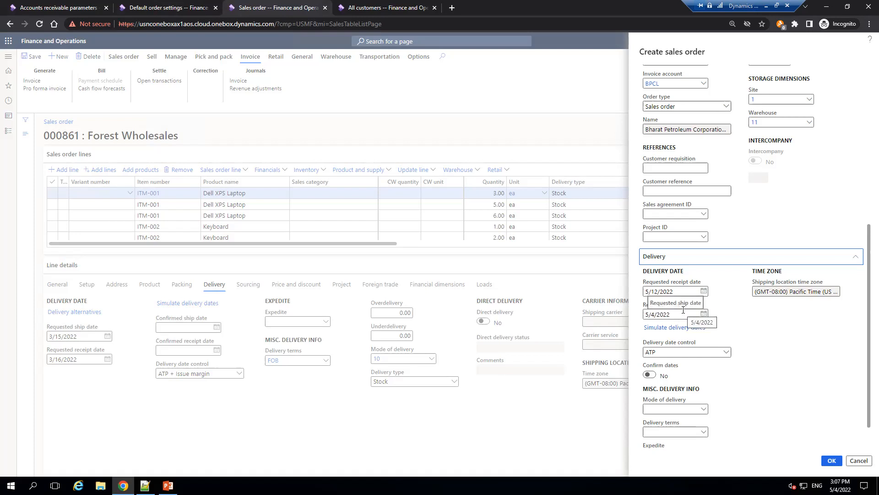
left_click(830, 461)
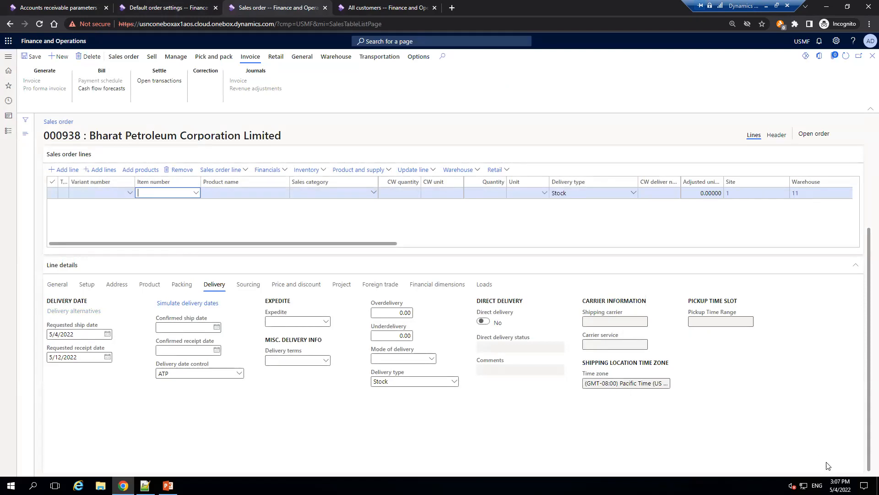
Enter item ITM-005 with a quantity of 30 on the new sales order line
type("ITM-")
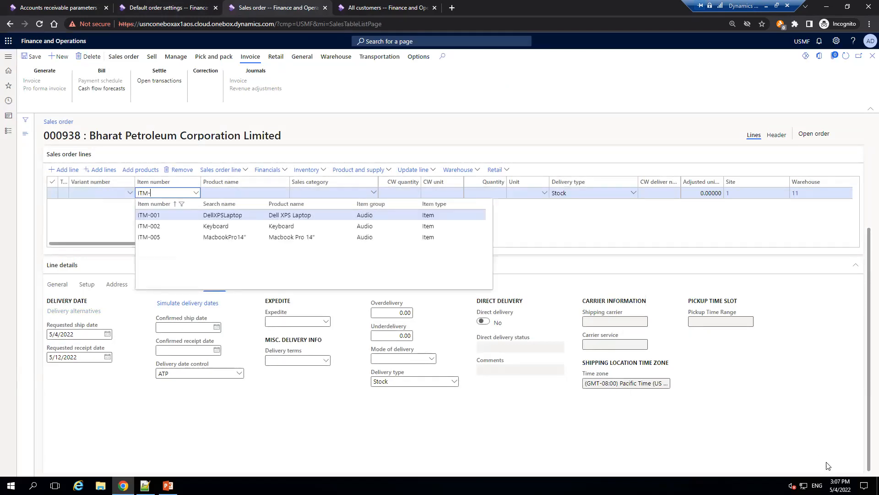
key("Tab")
key("Tab")
key("Tab")
key("Tab")
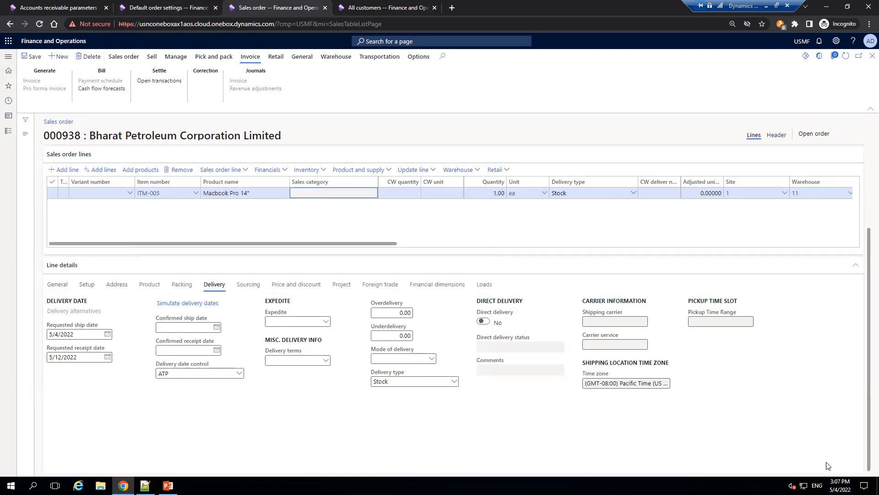
type("30")
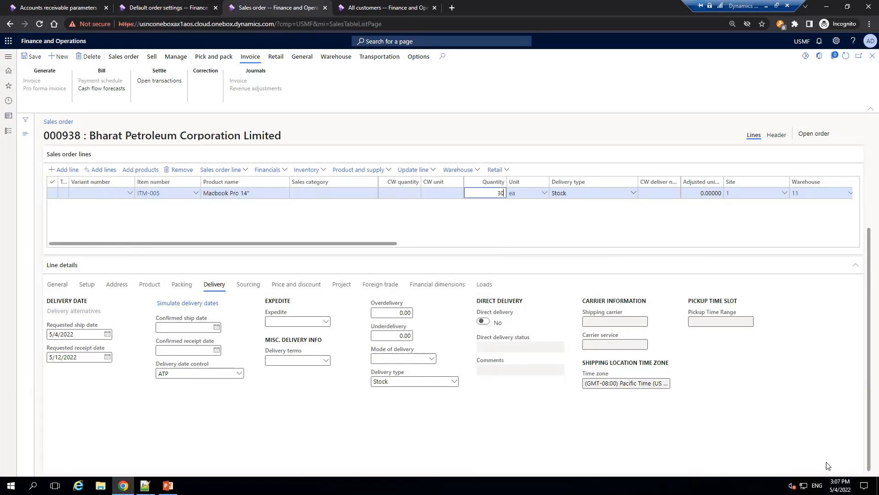
key("Tab")
left_click(828, 466)
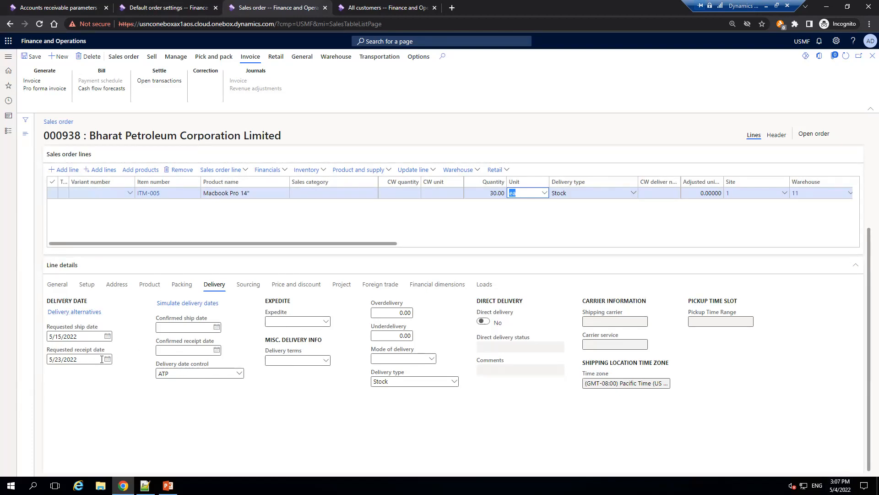
Simulate the line's delivery dates, examine the lead time, transport days and available dates, and close without updating
left_click(189, 305)
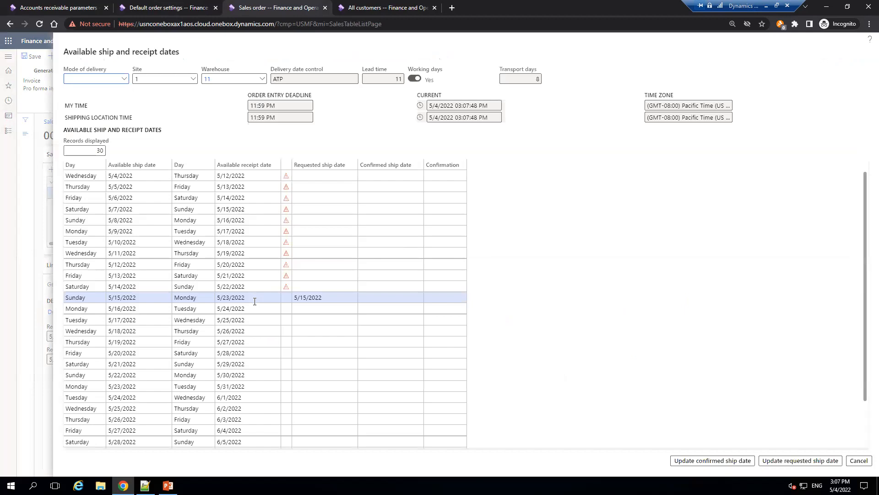
left_click(400, 80)
left_click_drag(403, 81, 403, 82)
left_click(537, 81)
left_click(390, 82)
left_click(859, 460)
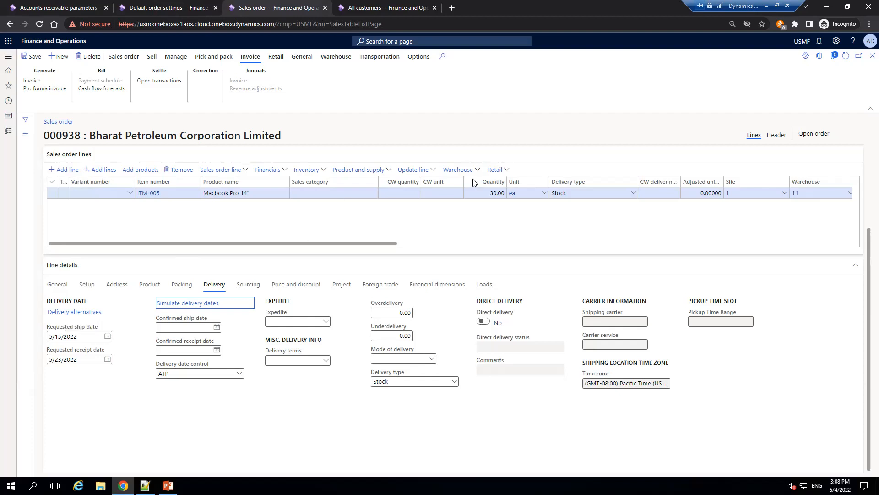
Set the ITM-005 line quantity to 1
left_click(491, 194)
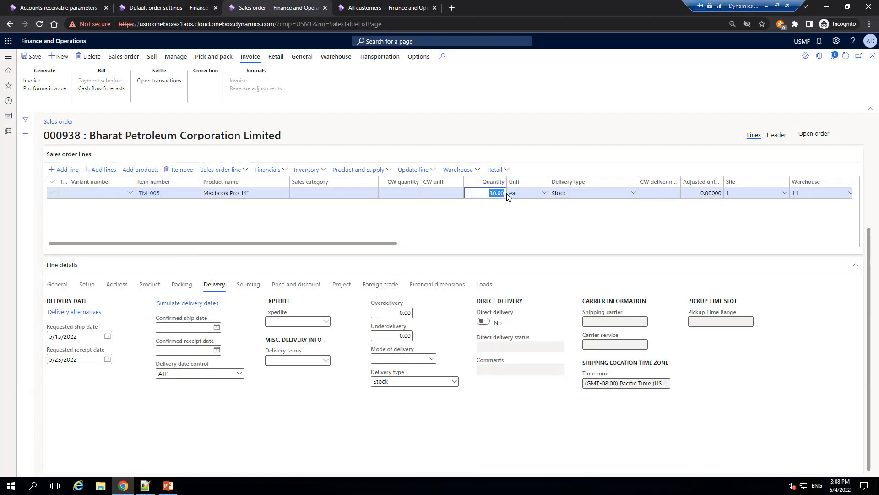
type("1")
Check the ATP time fence in the accounts receivable parameters and ITM-005's default order settings, and return to the sales order
left_click(59, 8)
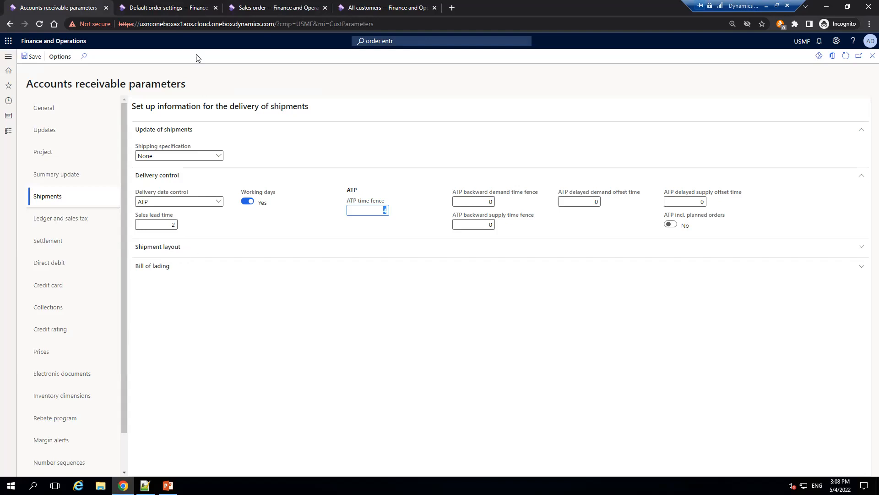
key("ctrl+Tab")
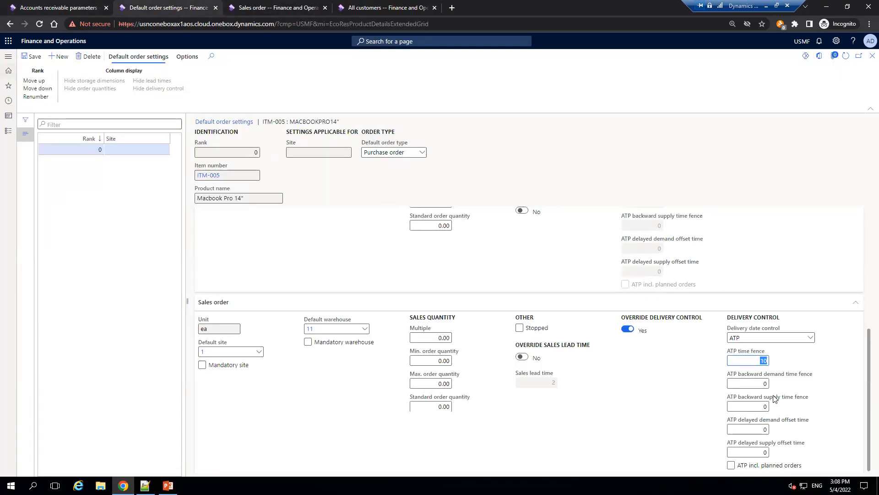
left_click(286, 5)
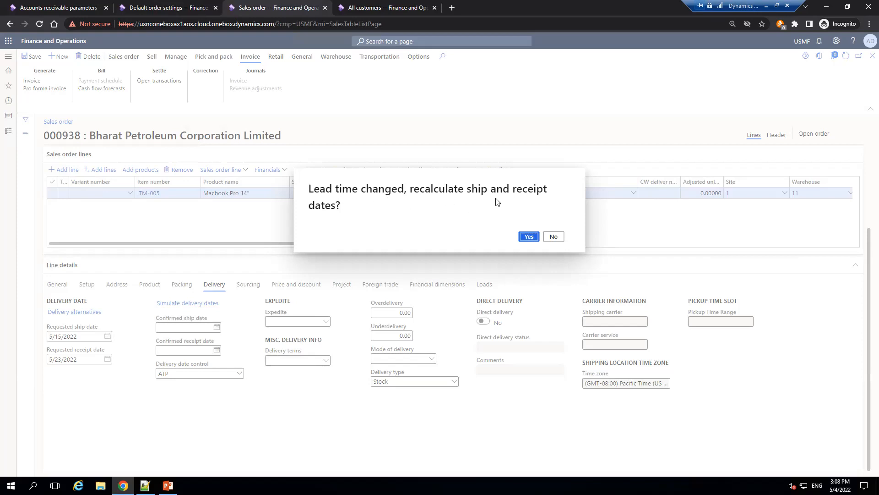
Accept the recalculation of the ITM-005 line's ship and receipt dates for the changed lead time
left_click(529, 237)
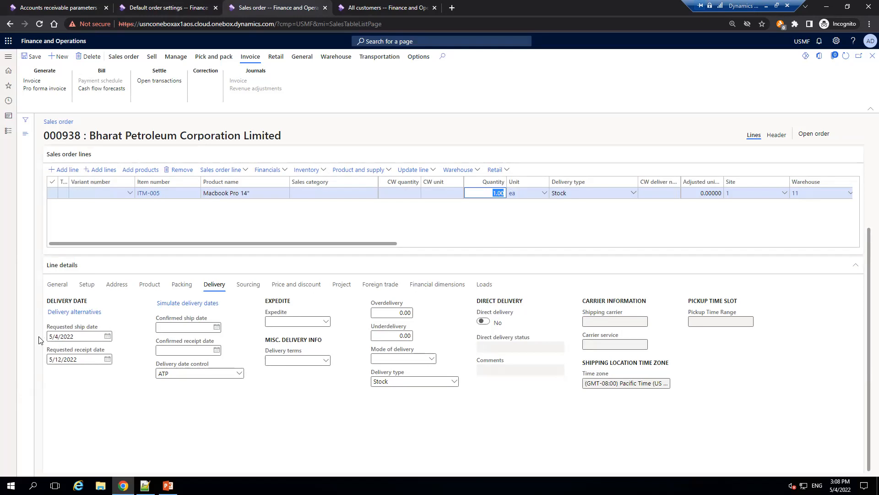
left_click(496, 225)
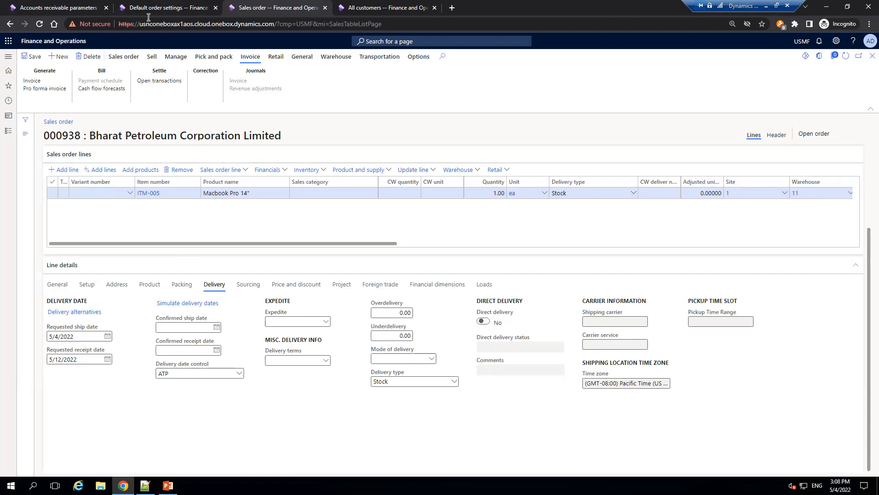
Compare the ATP time fence in the accounts receivable parameters with ITM-005's default order settings, and return to its on-hand inventory
left_click(73, 7)
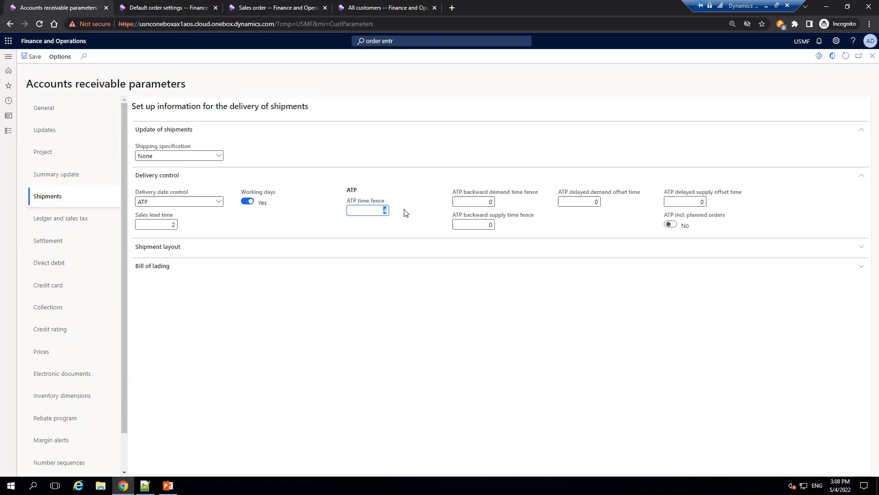
key("ctrl+Tab")
left_click(742, 360)
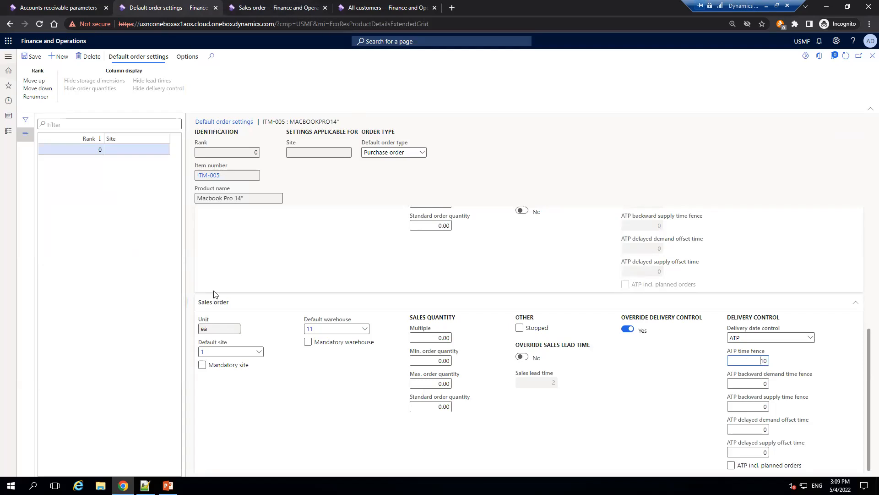
left_click(251, 7)
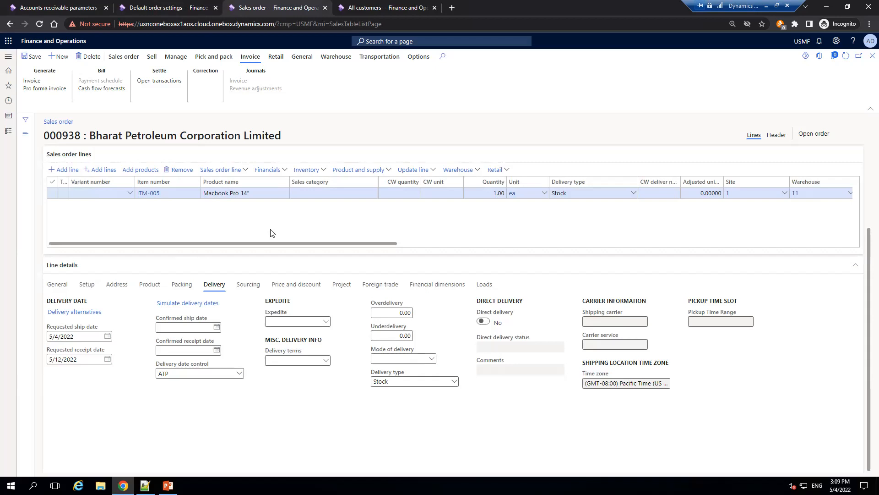
left_click(151, 8)
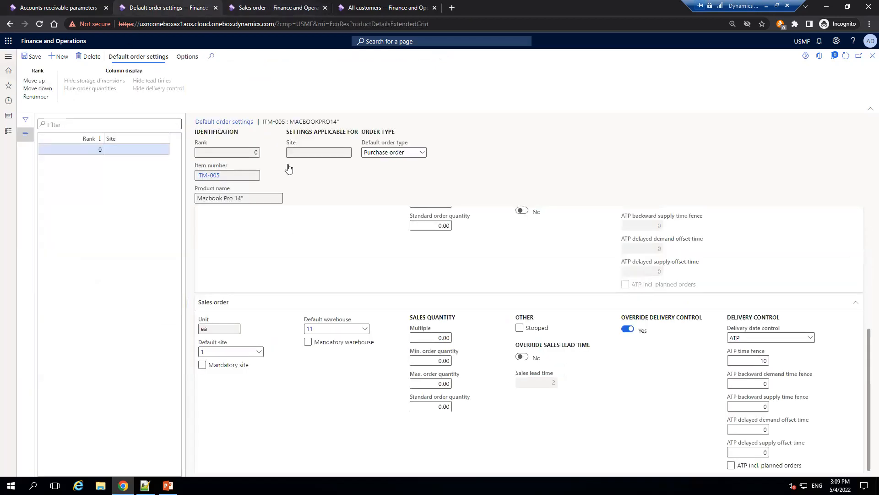
left_click(872, 55)
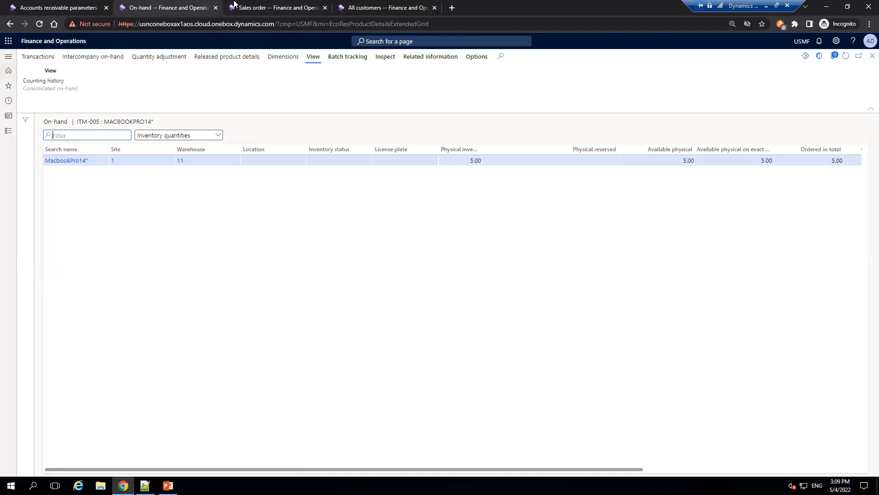
Set the ITM-005 sales order line quantity to 5 and save the order
left_click(234, 4)
left_click(486, 190)
left_click_drag(487, 190, 524, 193)
type("5")
left_click(31, 56)
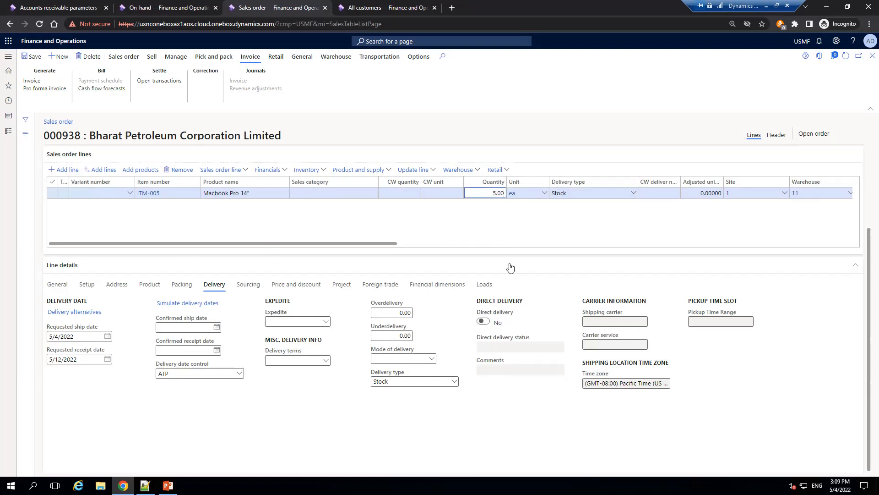
Set the ITM-005 line quantity to 6 and accept the recalculation of ship and receipt dates
left_click(491, 193)
type("6")
left_click(514, 217)
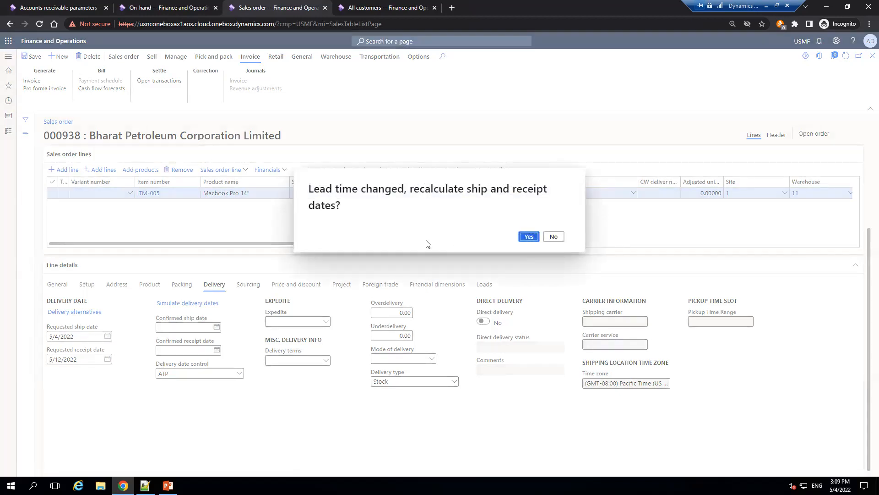
left_click(527, 237)
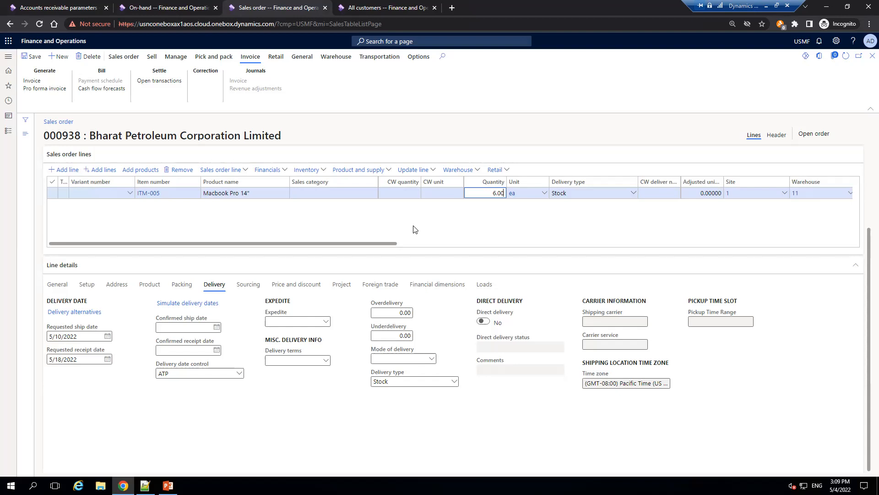
Set the ATP backward demand time fence to 3 in the accounts receivable shipment parameters
left_click(83, 6)
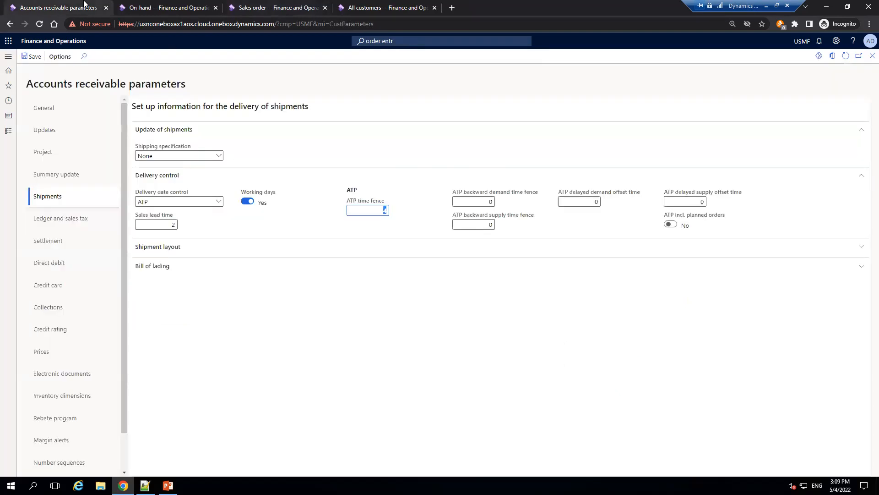
left_click(480, 204)
mouse_move(467, 205)
left_click(481, 199)
left_click_drag(486, 202, 500, 204)
type("3")
Examine the days around today in the system calendar and read the description of the ATP backward demand time fence
left_click(843, 484)
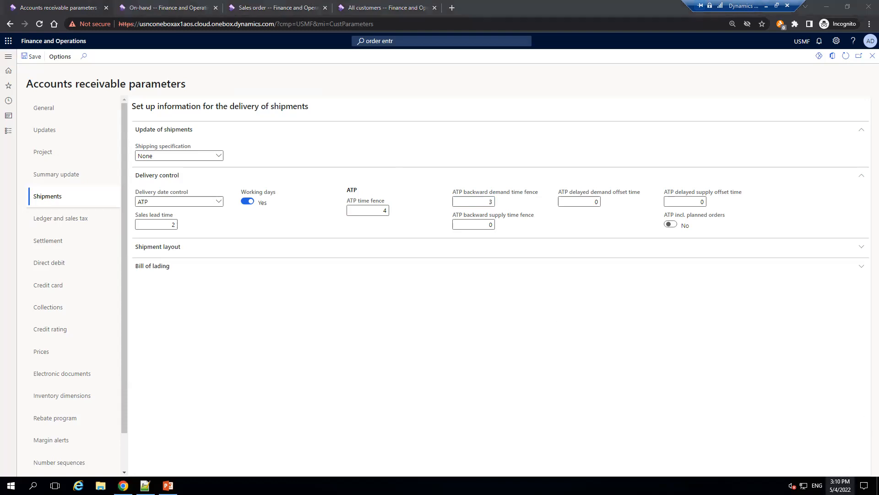
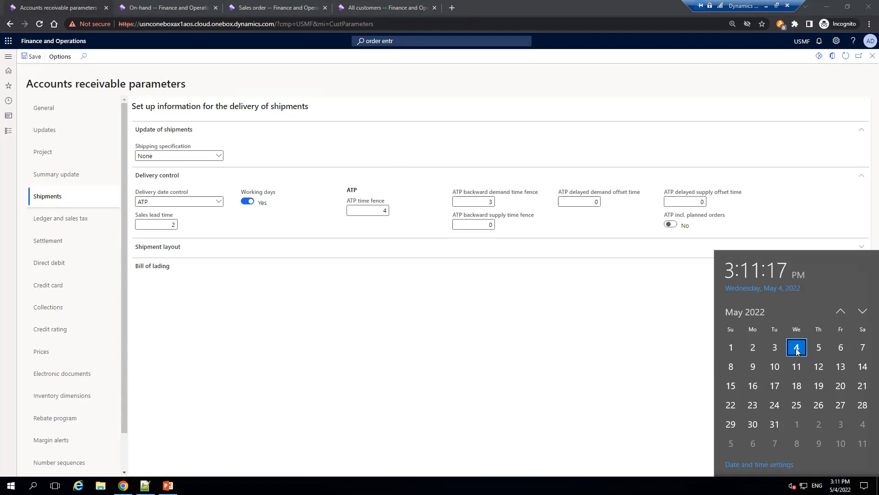
left_click(483, 400)
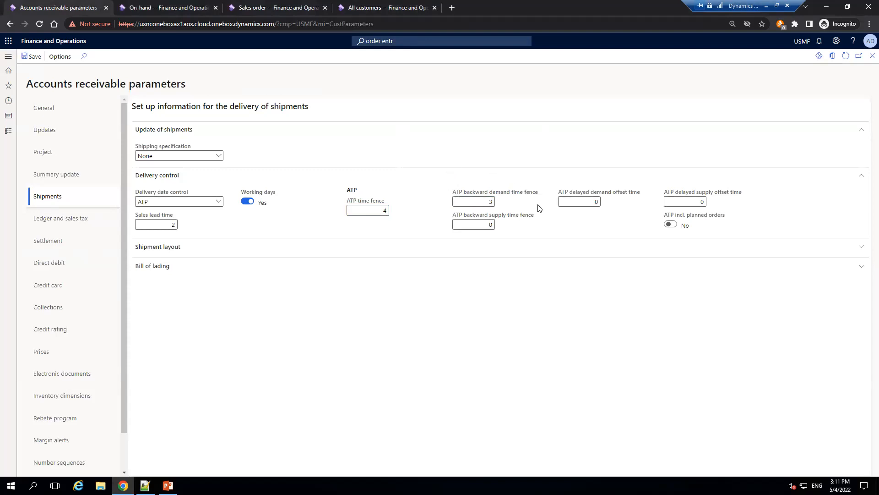
left_click(480, 199)
mouse_move(508, 196)
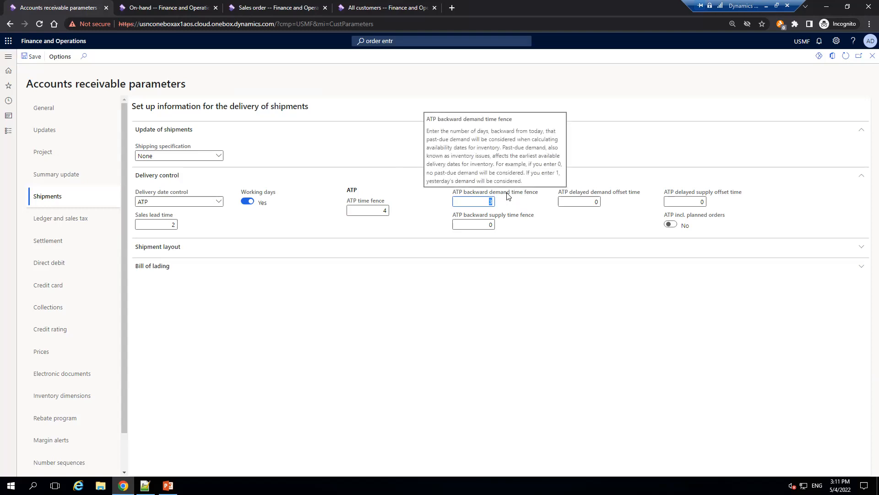
Check ITM-005's physical inventory, the sales order line's requested dates and the corresponding days in the calendar
left_click(151, 7)
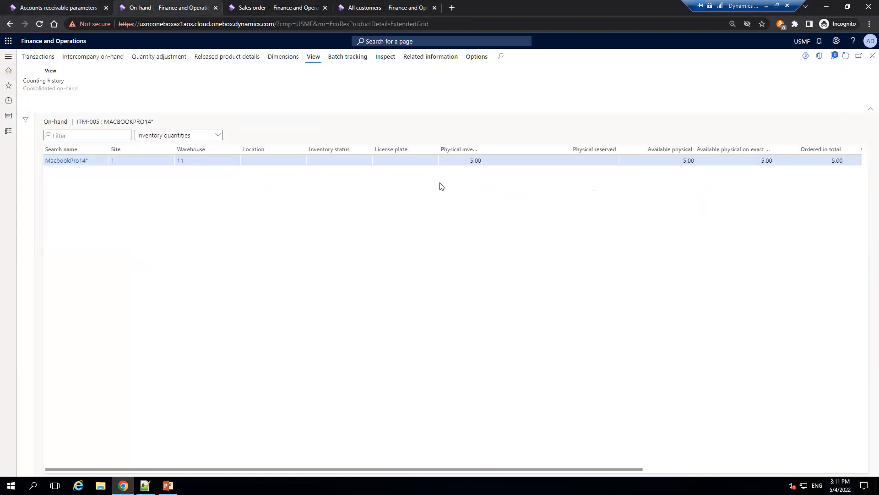
left_click(479, 160)
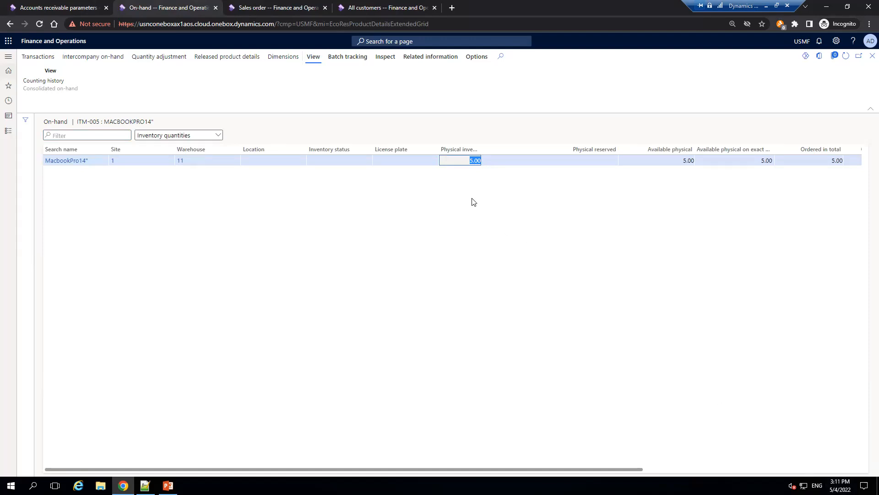
left_click(251, 5)
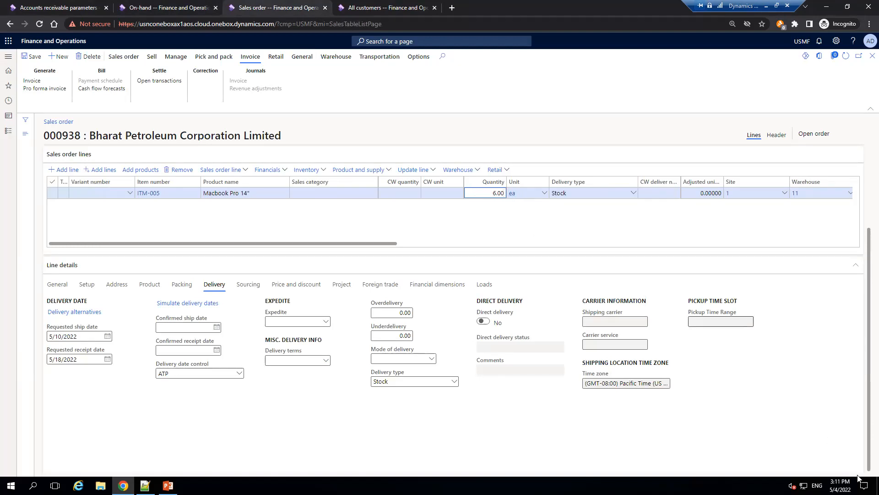
left_click(840, 484)
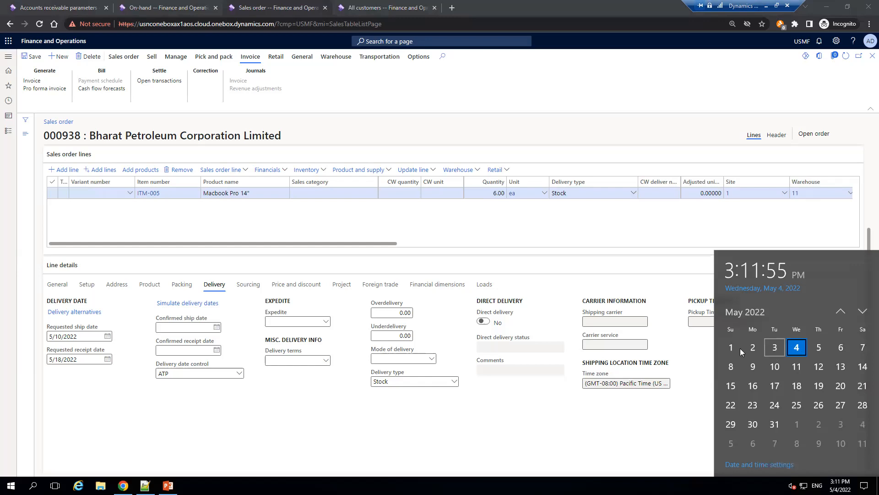
Review the ATP backward demand and supply time fences in the accounts receivable parameters against the calendar dates
left_click(90, 7)
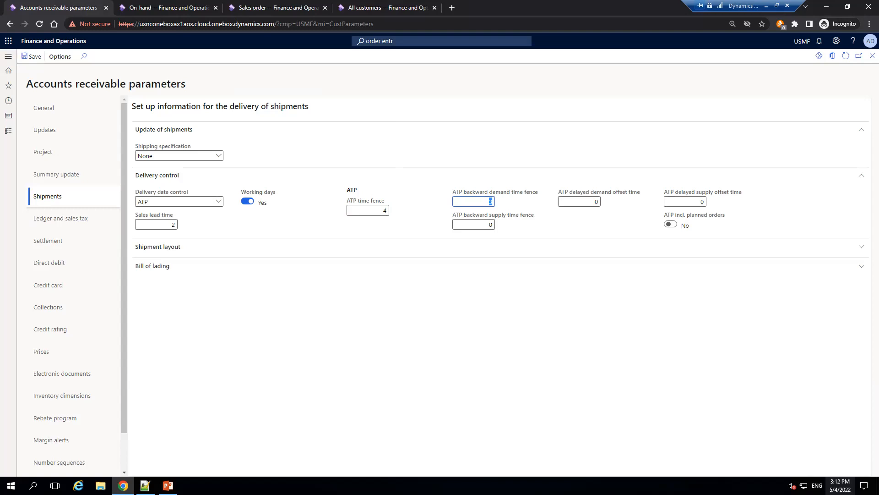
left_click(473, 200)
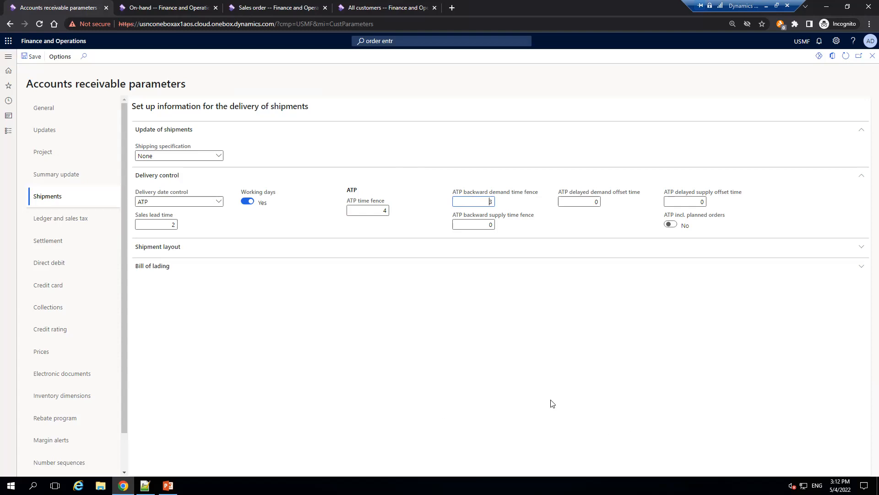
key("Tab")
left_click(839, 486)
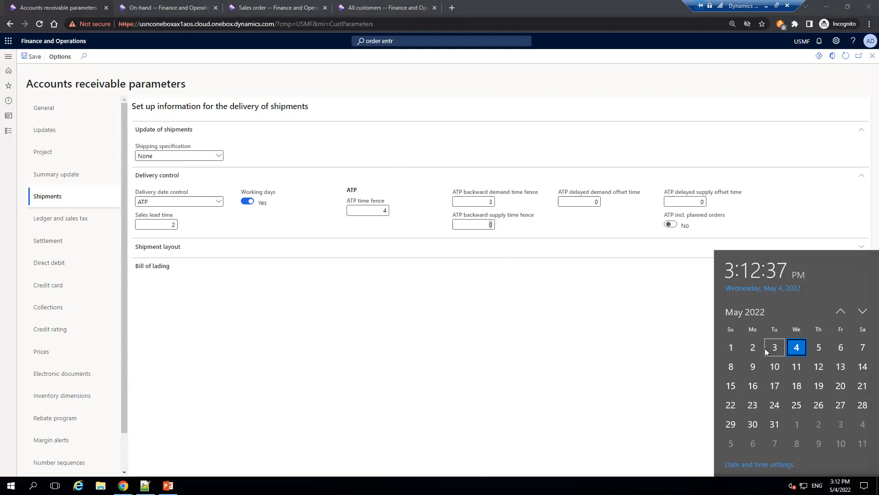
left_click(598, 401)
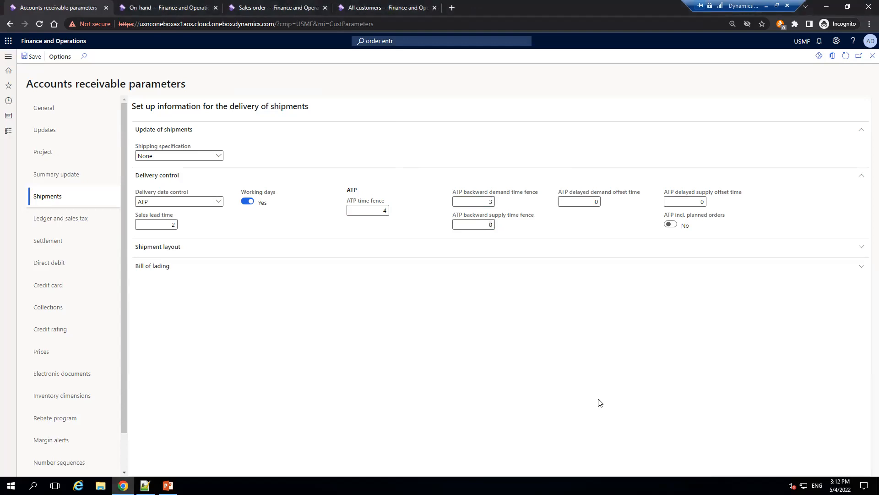
Reset the ATP backward demand time fence to 0 and set the delivery date control to ATP + Issue margin
left_click(597, 202)
left_click(483, 201)
mouse_move(485, 217)
left_click(218, 206)
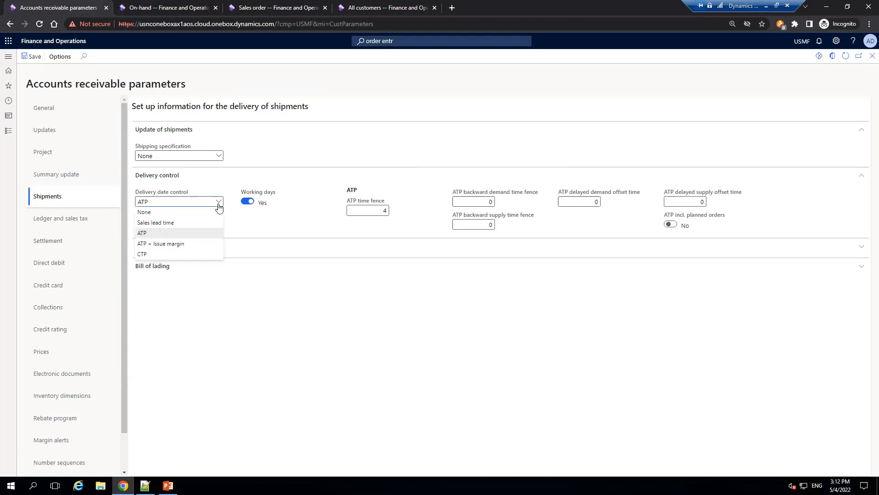
left_click(177, 244)
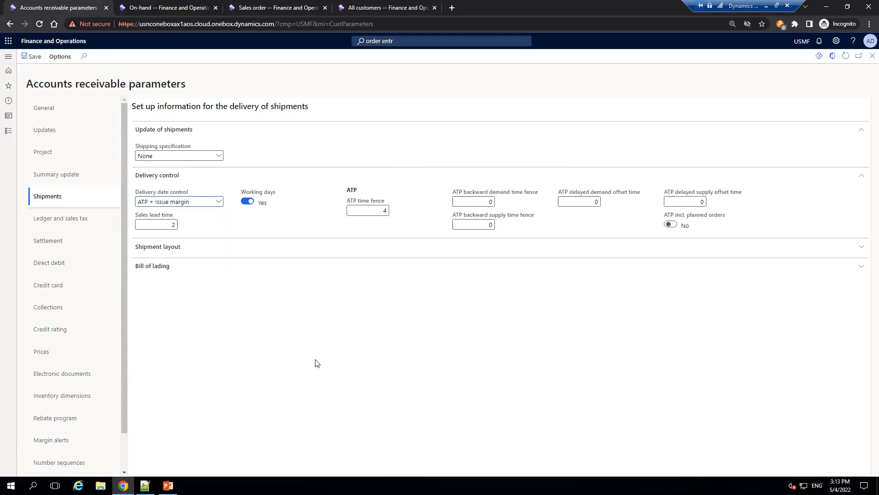
Remove the ITM-005 line and delete the Bharat Petroleum sales order
left_click(266, 9)
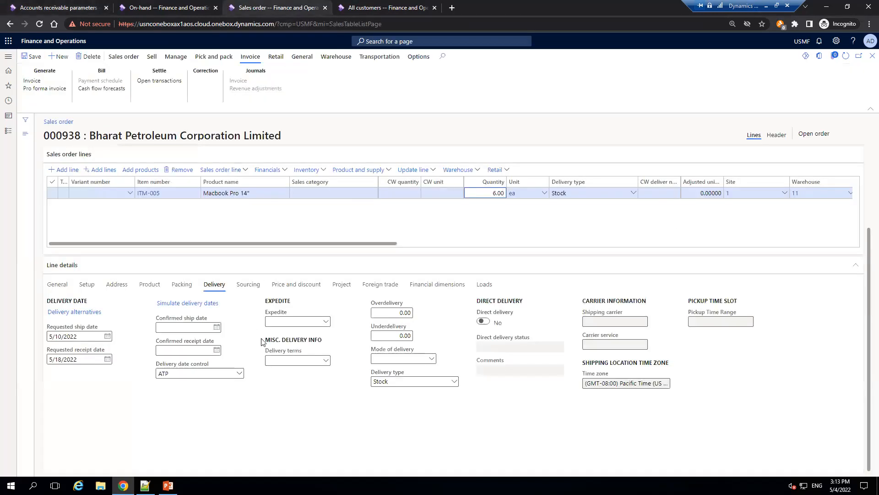
left_click(182, 170)
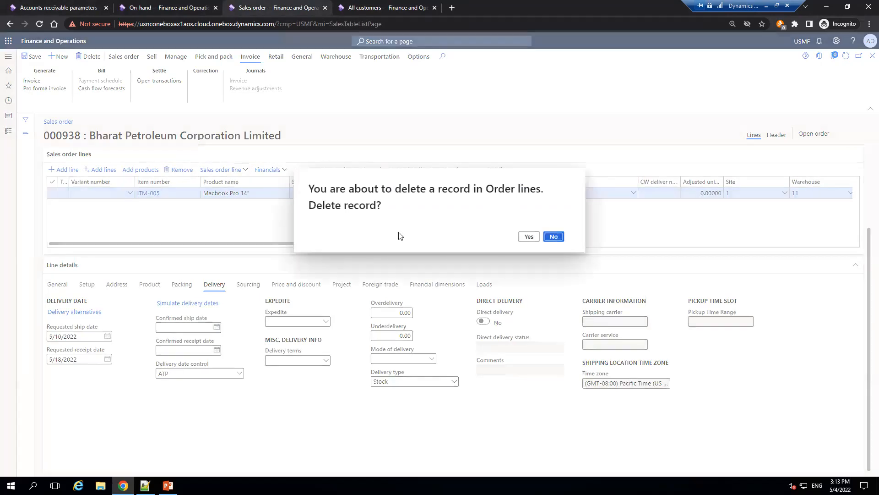
left_click(528, 236)
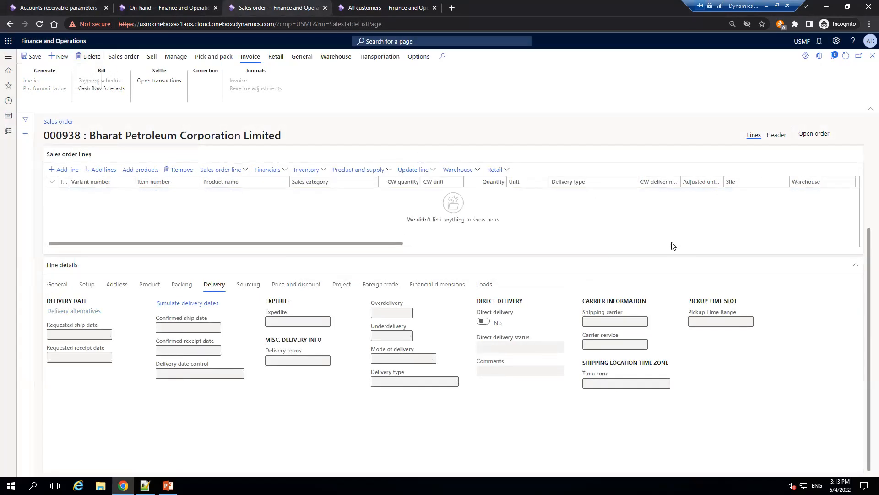
key("alt+F9")
left_click(526, 240)
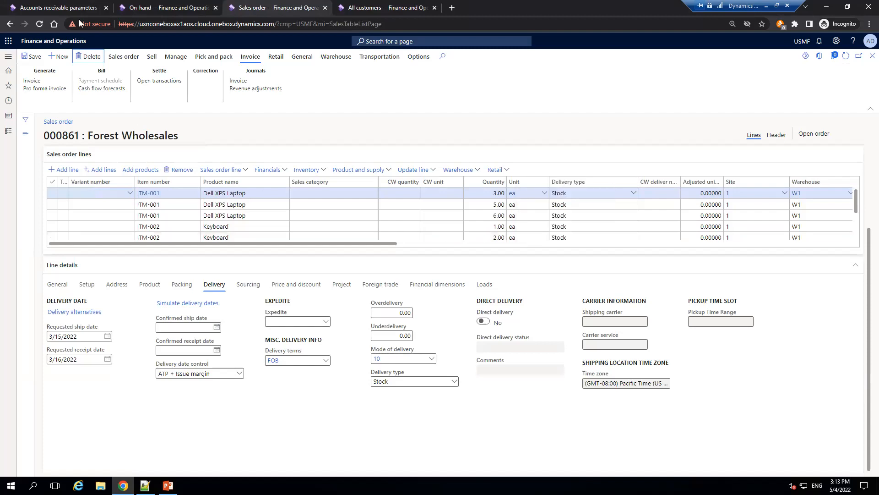
Check the shipment delivery control settings in the accounts receivable parameters
left_click(117, 5)
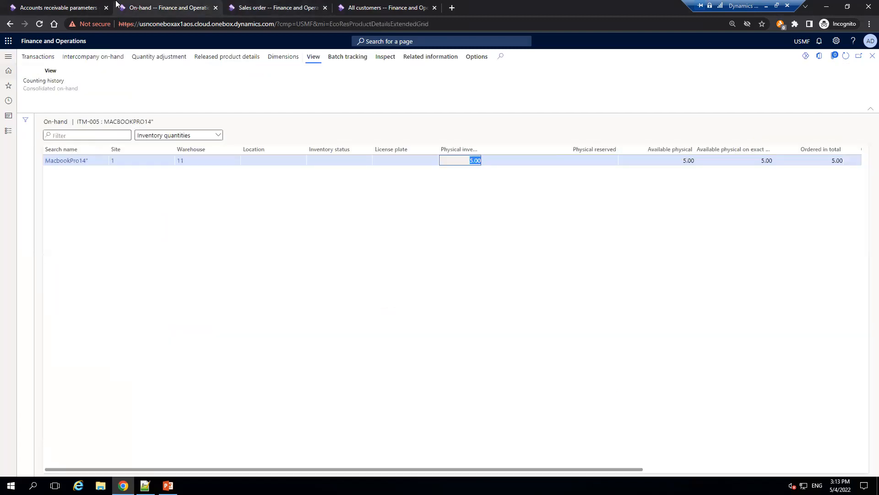
left_click(87, 5)
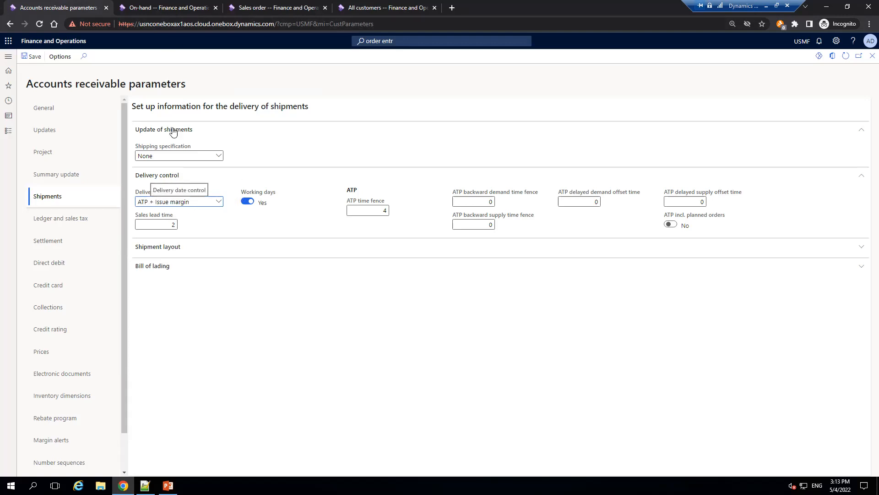
left_click(145, 13)
left_click(70, 6)
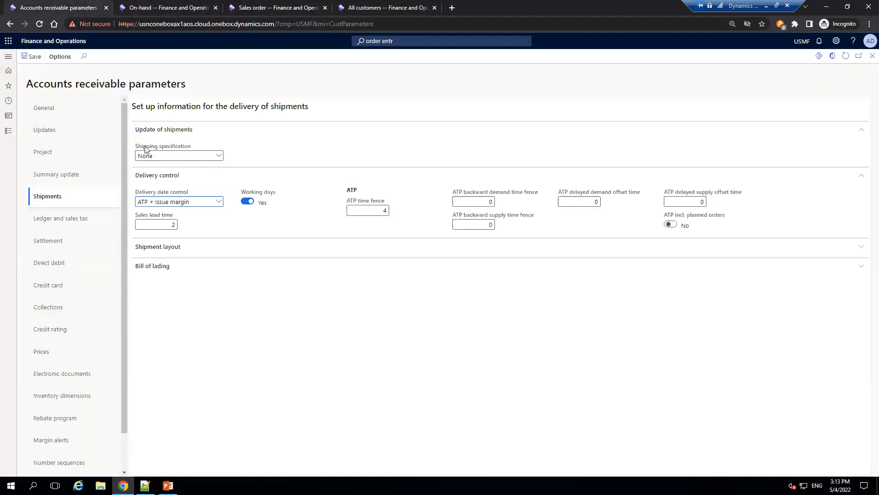
Open the general coverage group Req from the master planning parameters and examine its issue margin under safety margins in days
left_click(8, 56)
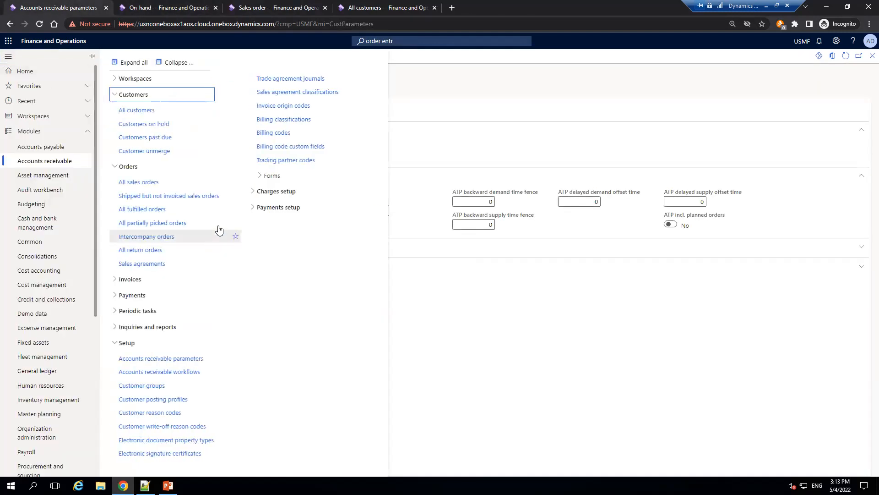
scroll(75, 271, "down", 2)
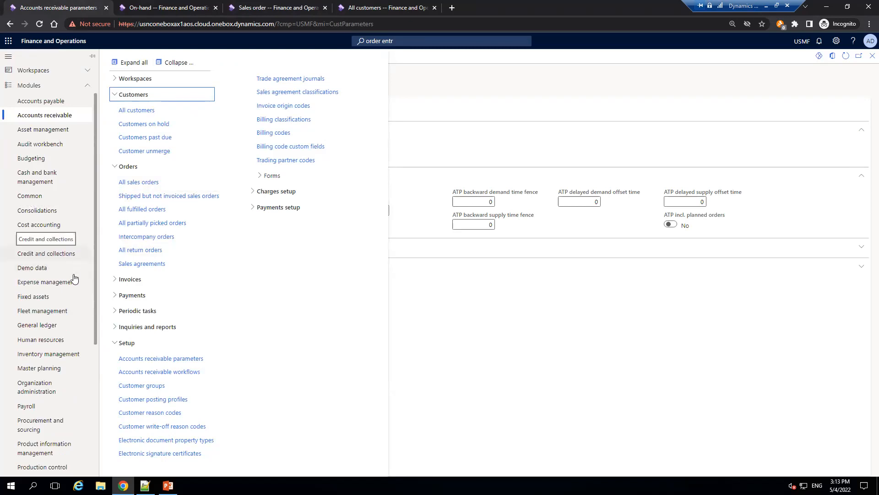
scroll(65, 337, "down", 3)
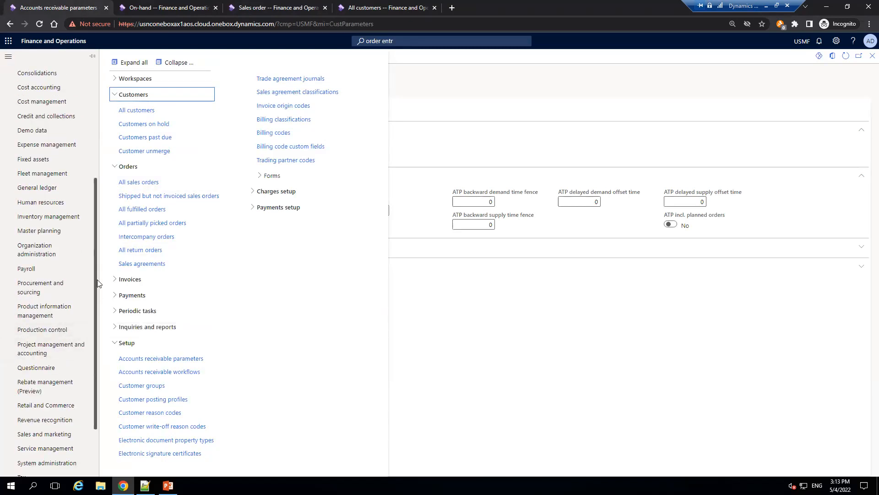
left_click(51, 233)
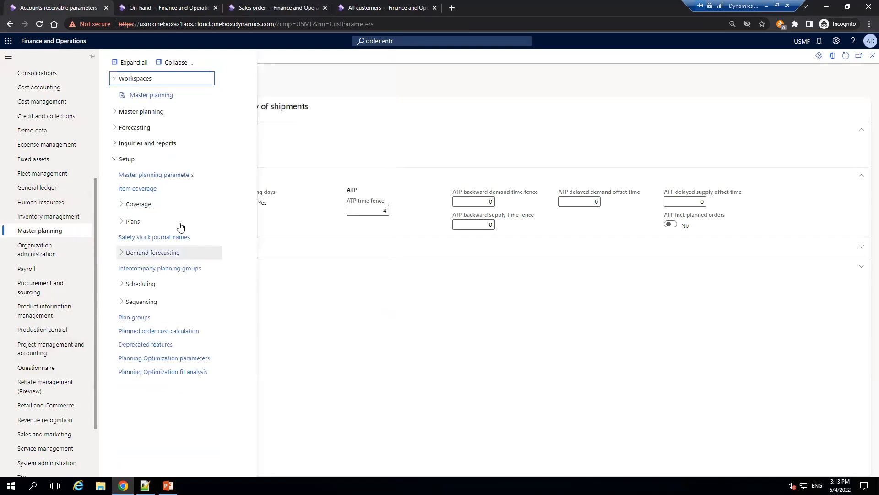
left_click(168, 179)
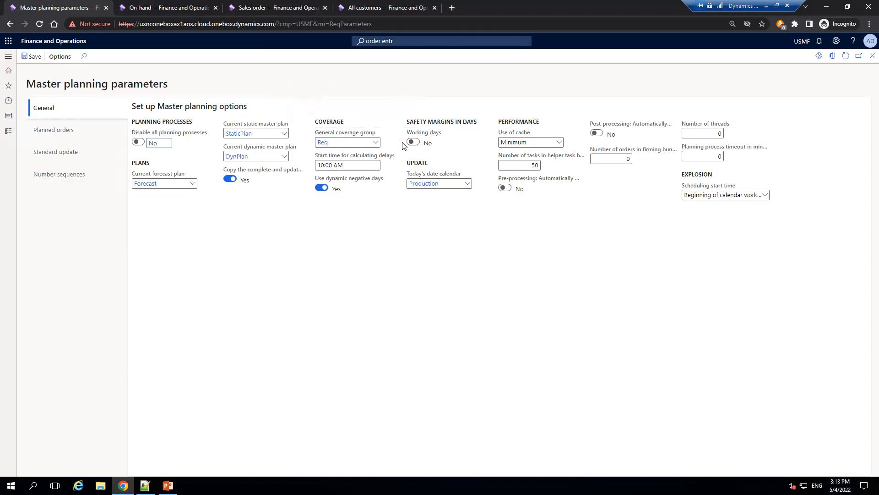
right_click(374, 146)
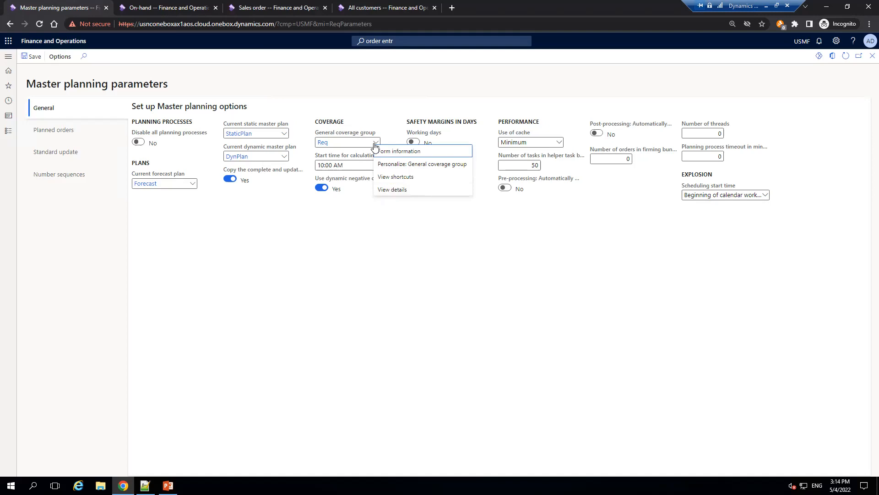
left_click(393, 190)
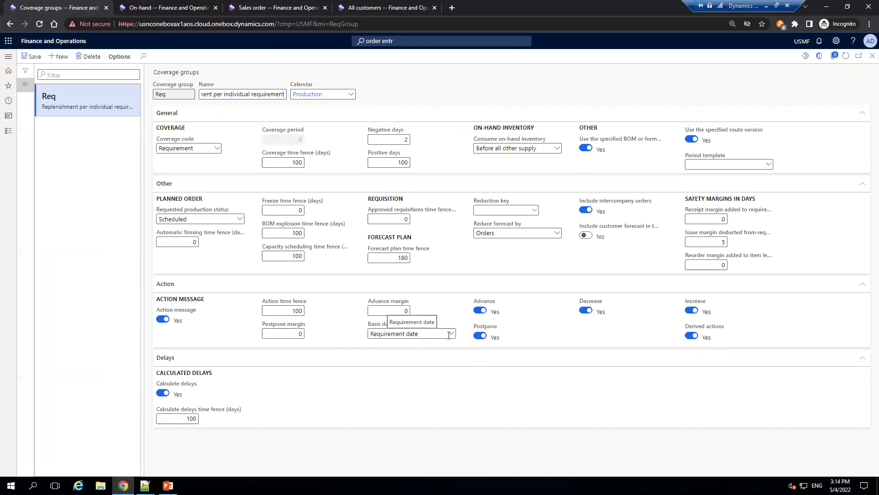
left_click(720, 242)
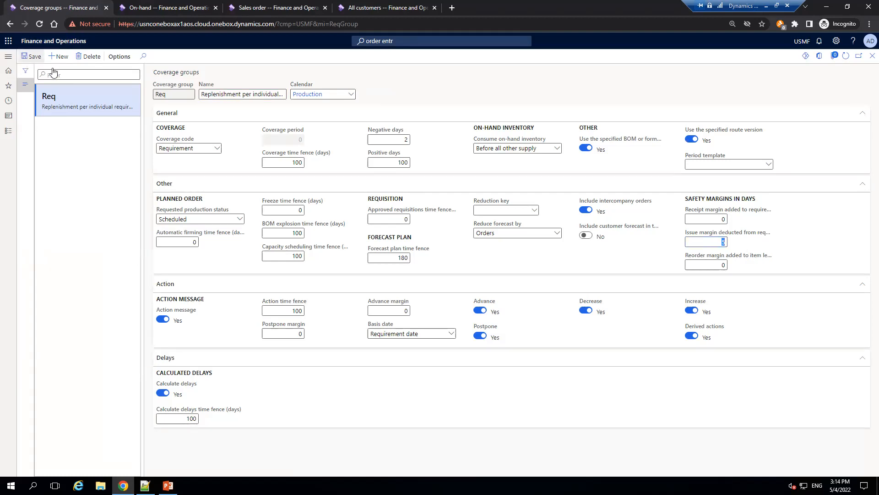
Return to the accounts receivable parameters and review the delivery date control in the Shipments settings
left_click(175, 7)
left_click(59, 8)
left_click(8, 56)
left_click(63, 162)
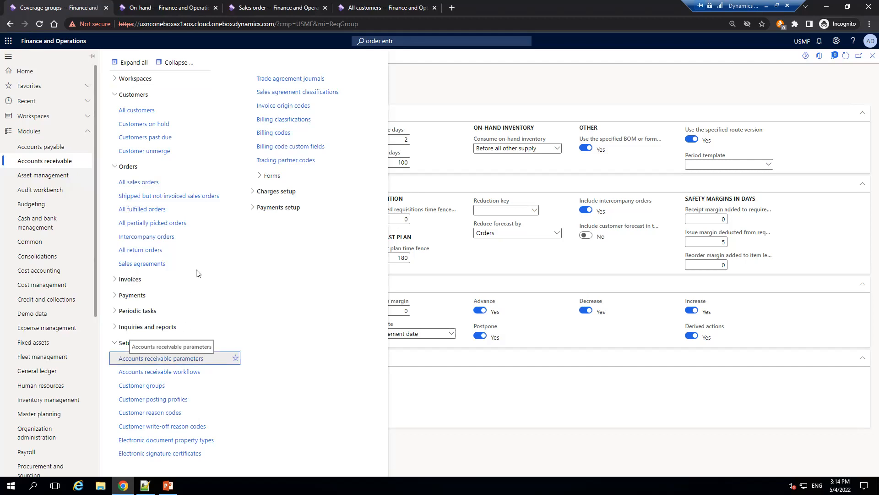
left_click(177, 359)
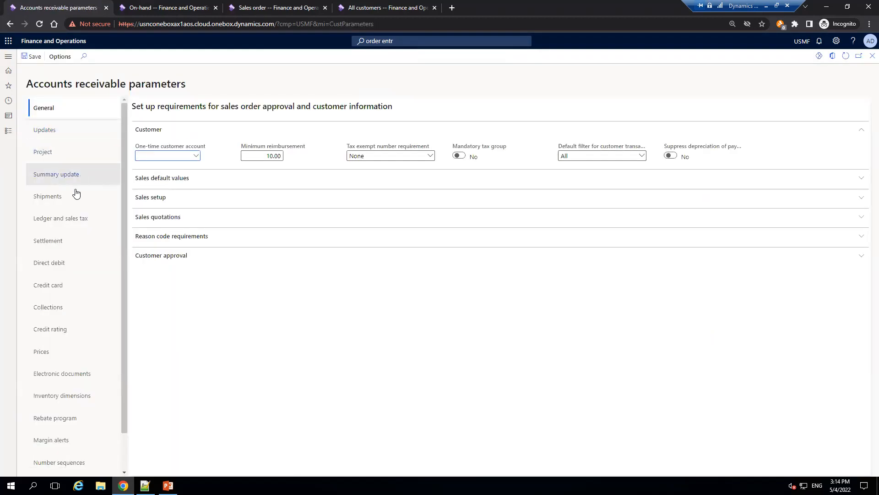
left_click(71, 198)
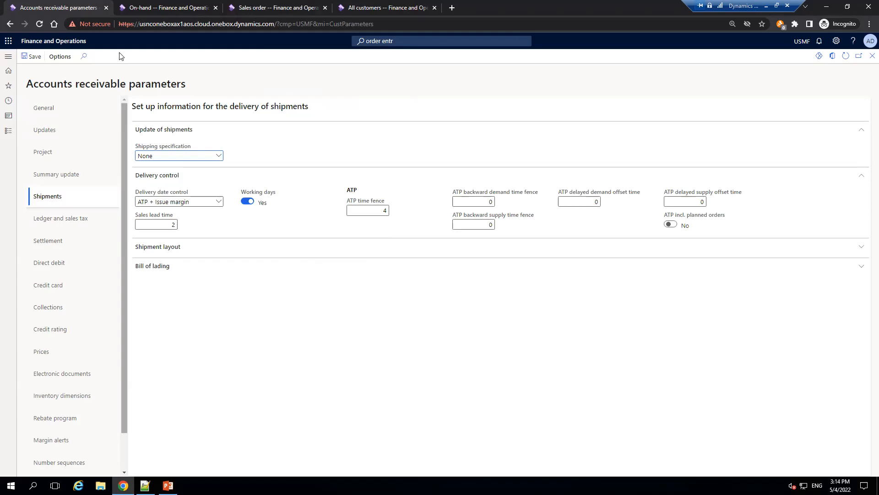
Set the sales order delivery date control to ATP + Issue margin in ITM-005's default order settings and save
left_click(167, 7)
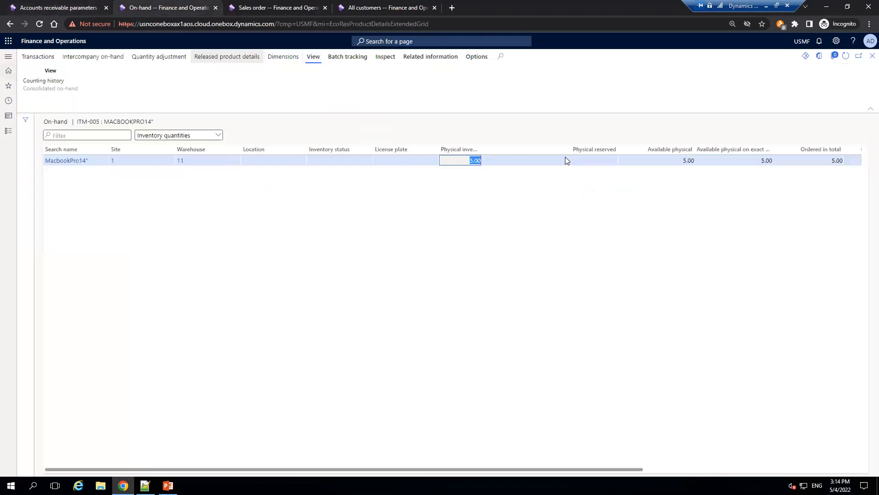
left_click(873, 56)
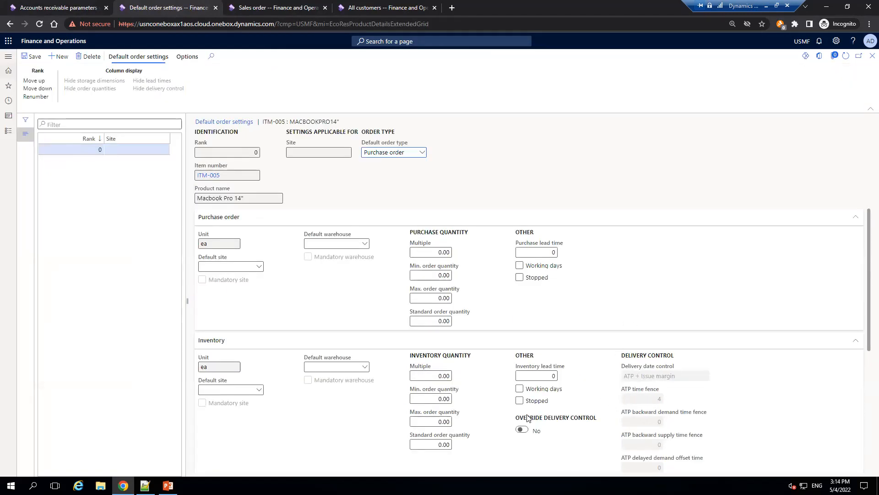
scroll(578, 414, "down", 2)
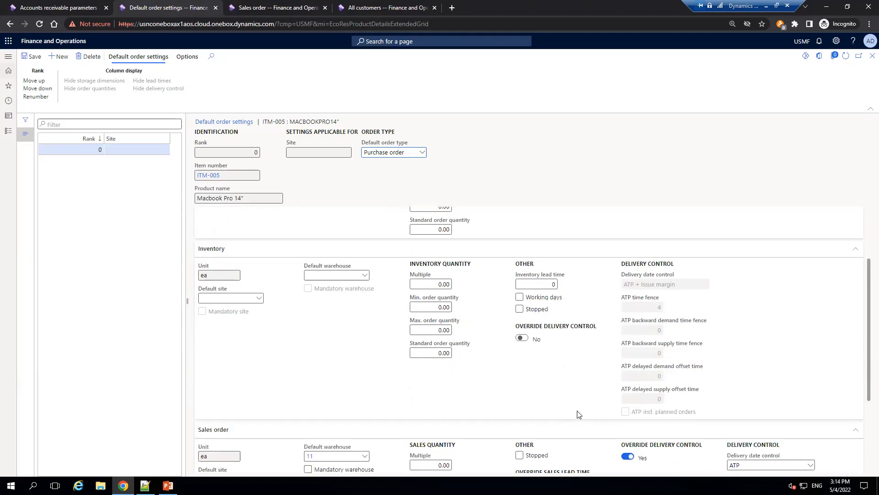
scroll(579, 413, "down", 3)
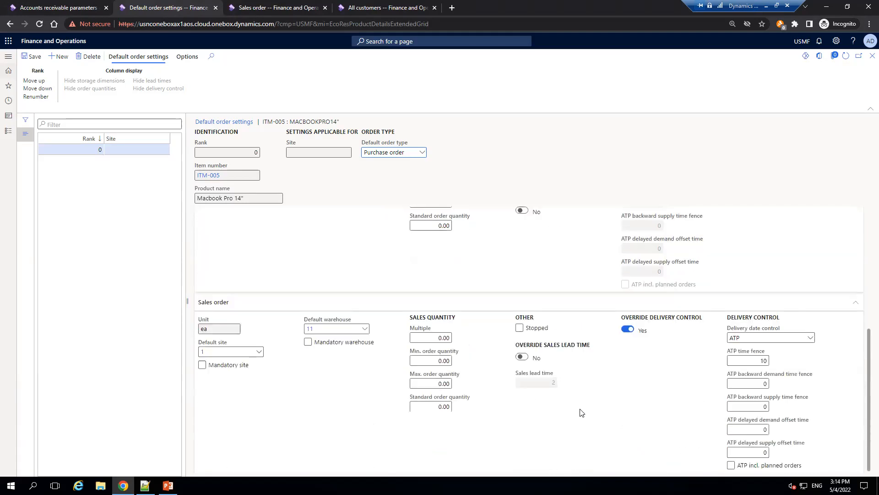
left_click(811, 337)
left_click(767, 380)
left_click(31, 59)
Create a sales order for customer BPCL with site 1, warehouse 11 and ATP + Issue margin delivery date control
left_click(259, 5)
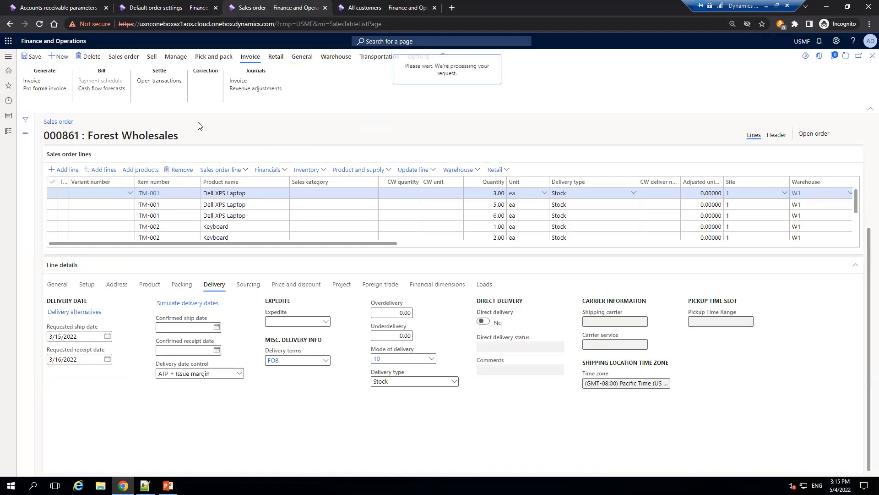
type("BPCL")
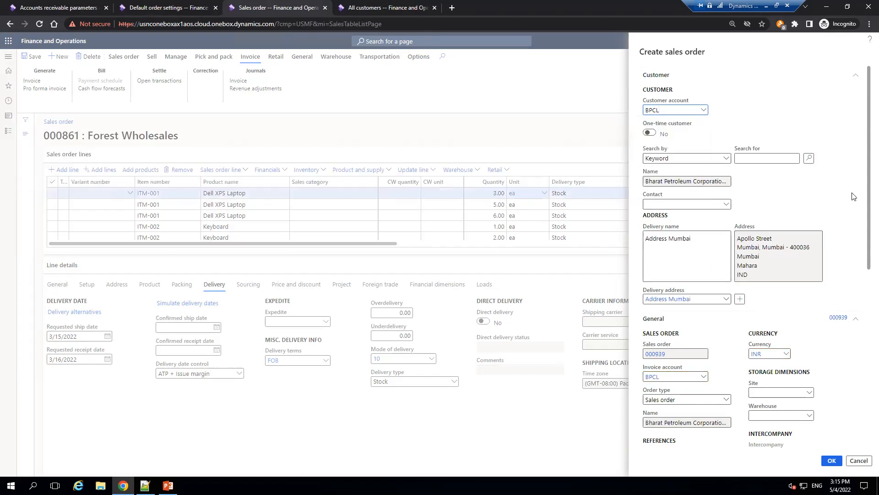
left_click_drag(867, 199, 867, 326)
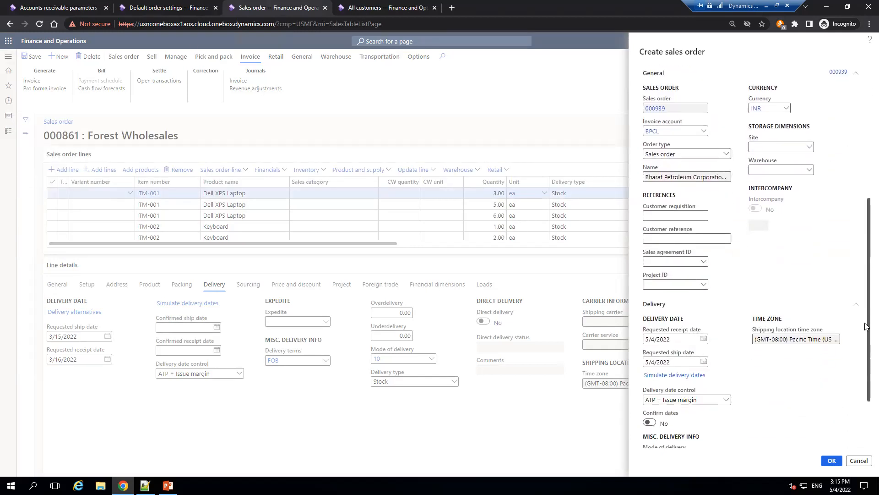
scroll(806, 225, "up", 1)
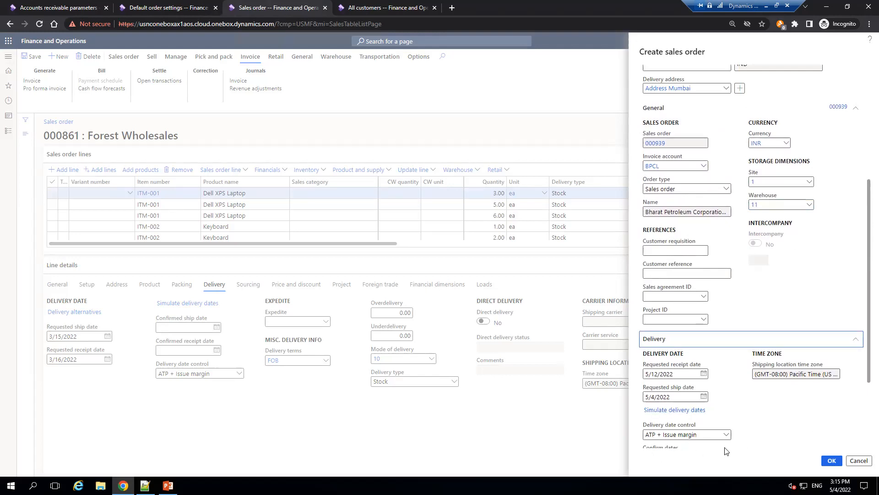
left_click(834, 460)
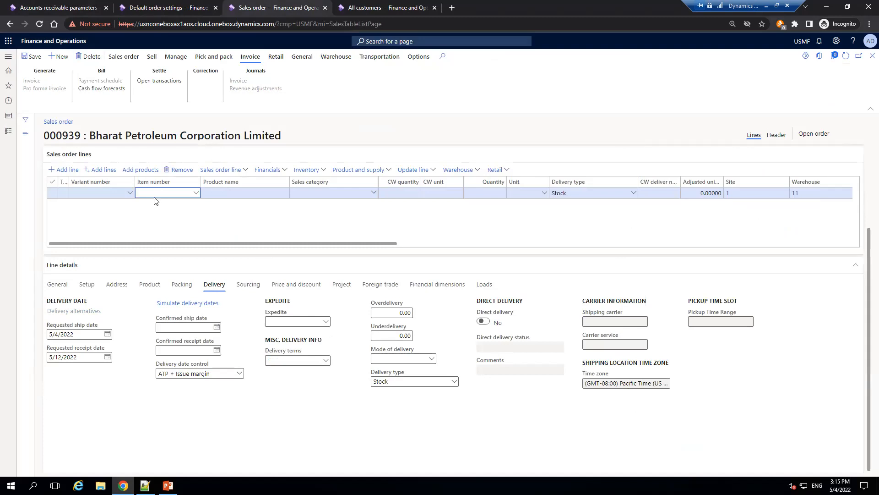
Enter ITM-005 with quantity 50 on the first sales order line and save the order
type("ITM-005")
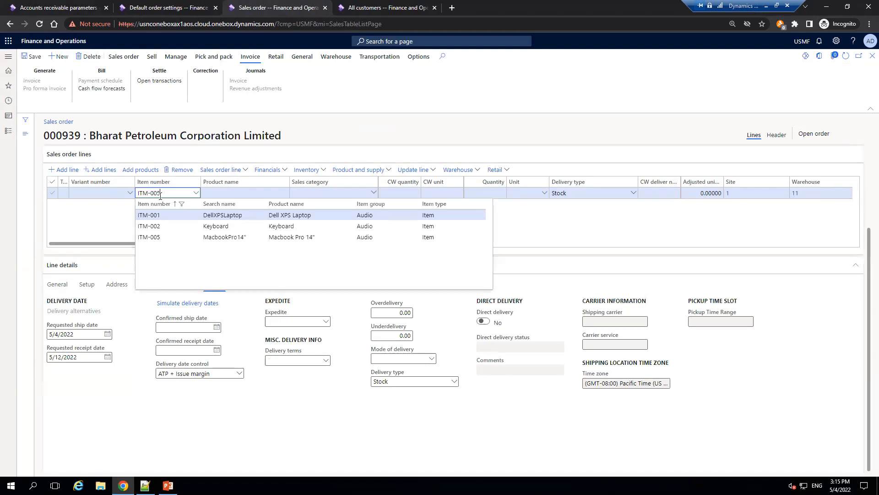
key("Tab")
key("Tab")
key("Tab")
key("Tab")
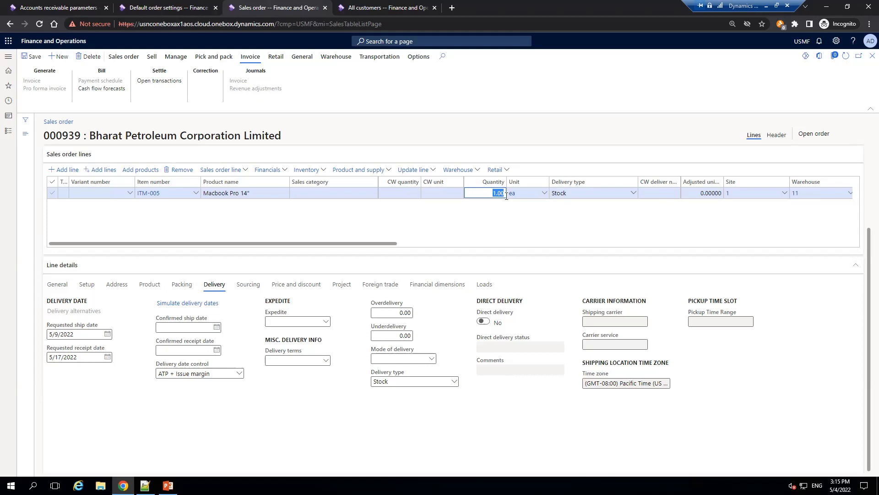
type("50")
key("Tab")
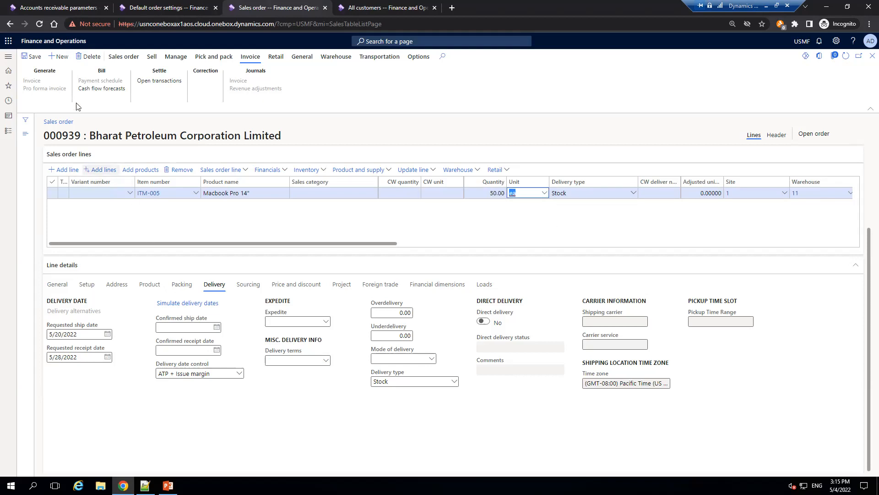
left_click(33, 56)
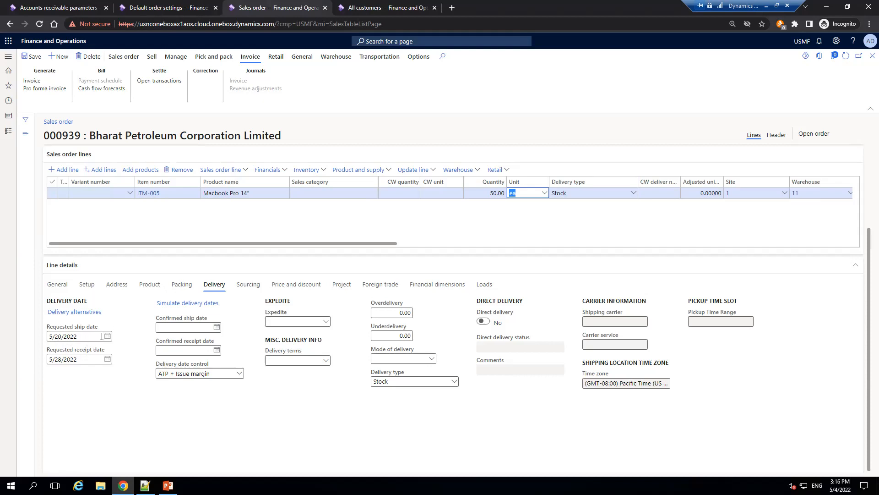
Simulate the ITM-005 line's delivery dates, check the lead time, and update the requested ship date to 5/20/2022
left_click(184, 304)
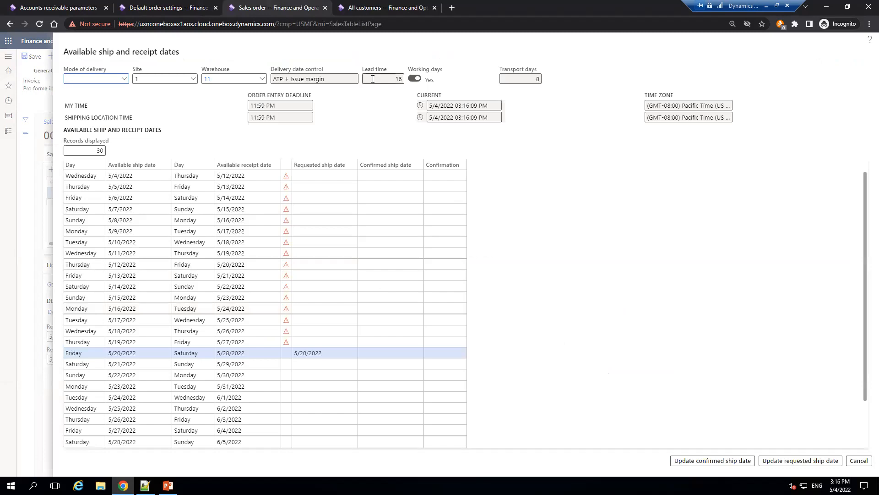
left_click(401, 76)
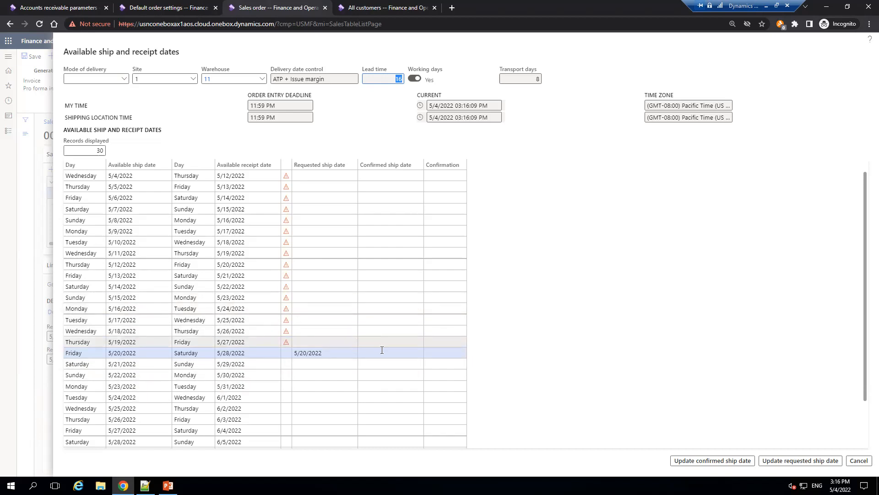
left_click(329, 353)
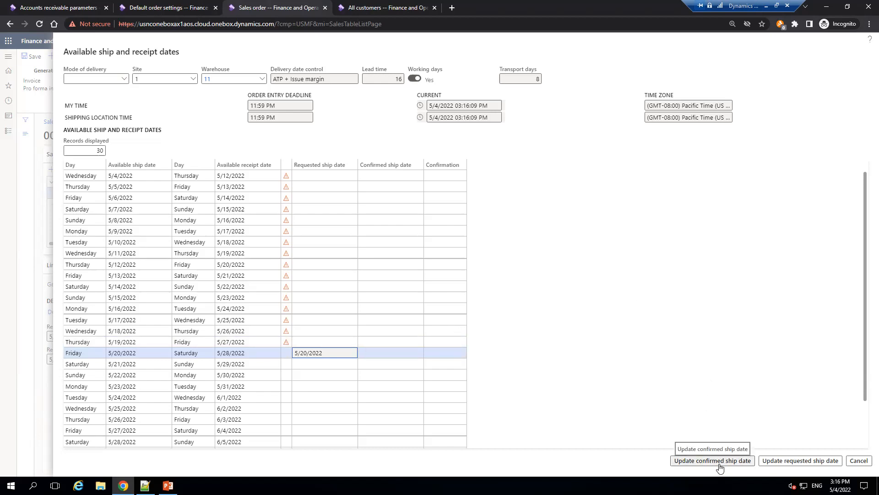
left_click(780, 464)
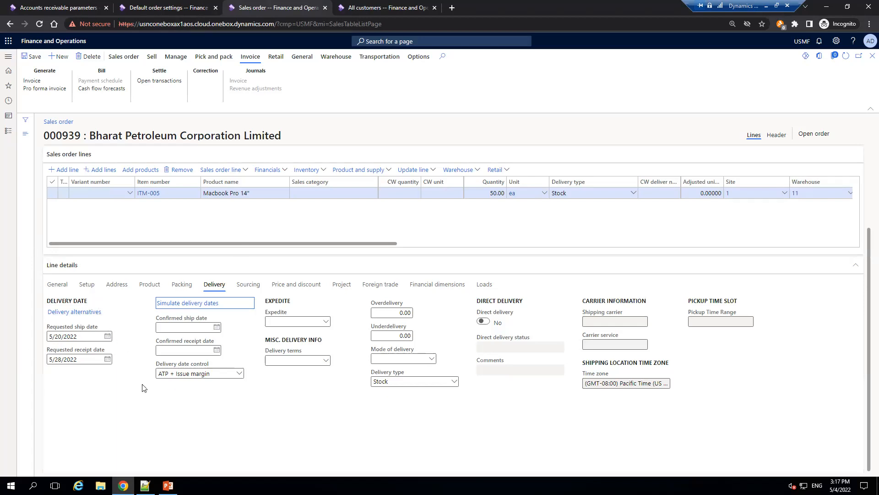
scroll(146, 374, "up", 1)
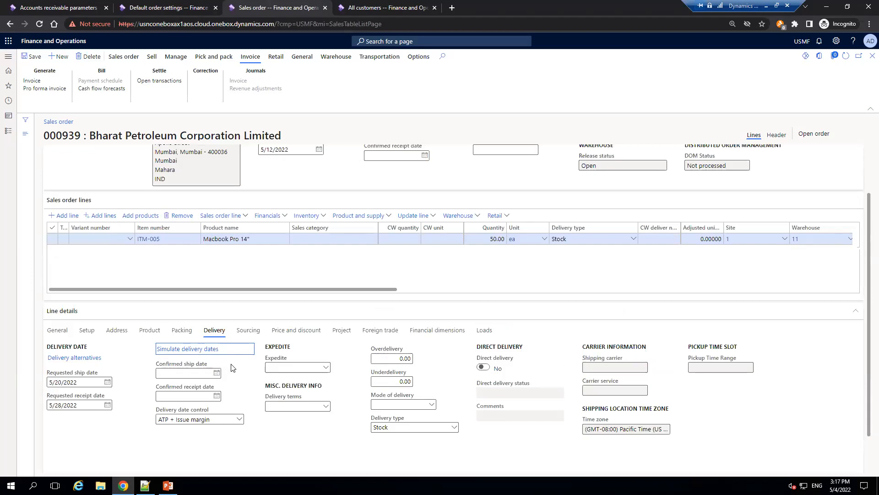